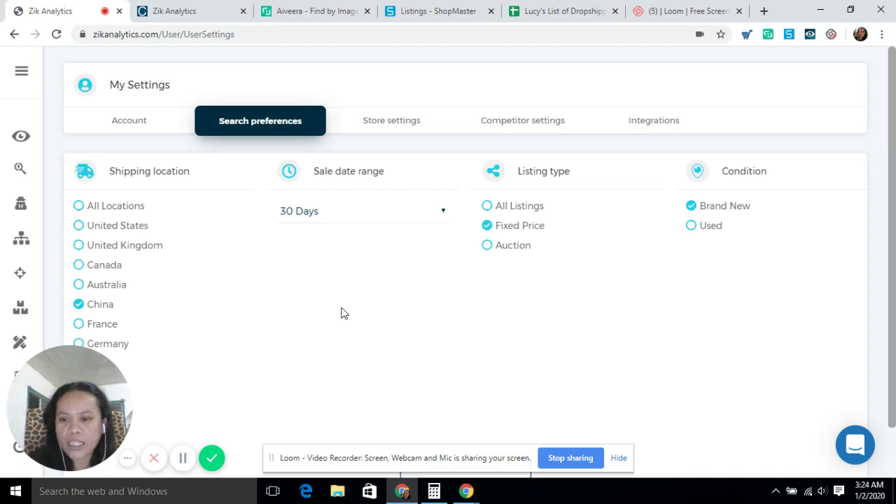
{"action": "left_click_drag", "start_coordinate": [262, 357], "coordinate": [303, 364]}
{"action": "left_click_drag", "start_coordinate": [502, 365], "coordinate": [710, 357]}
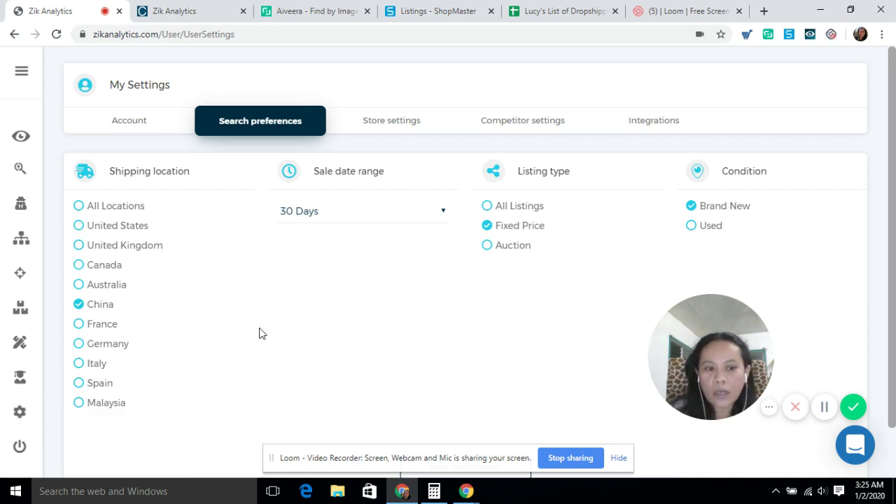
Step: Try United States as the shipping location in the search preferences, and set it back to China
{"action": "left_click", "coordinate": [19, 415]}
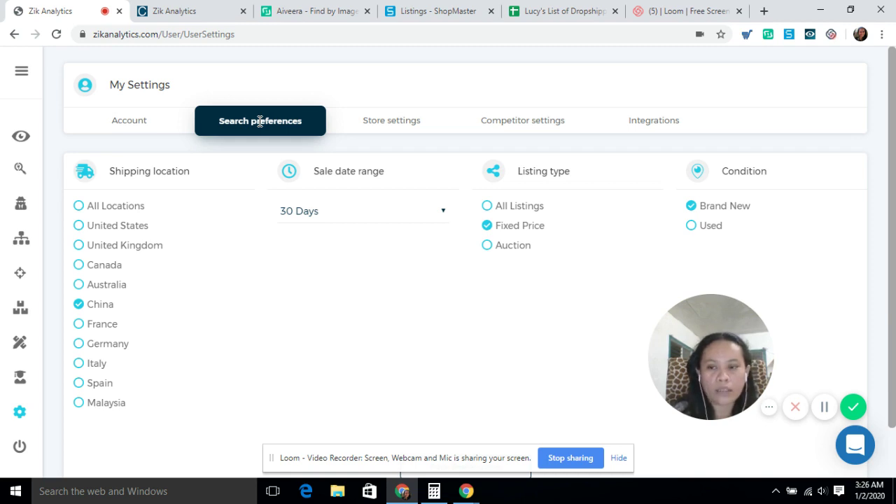
{"action": "left_click", "coordinate": [78, 226]}
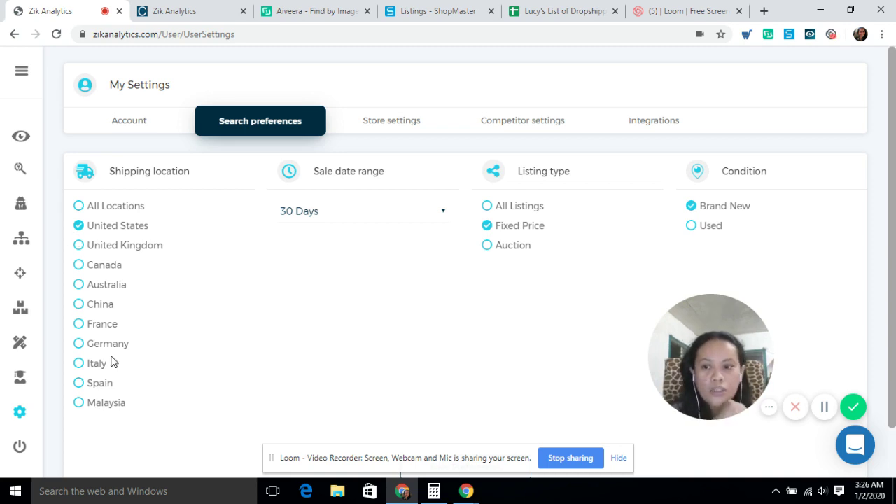
{"action": "left_click", "coordinate": [79, 307]}
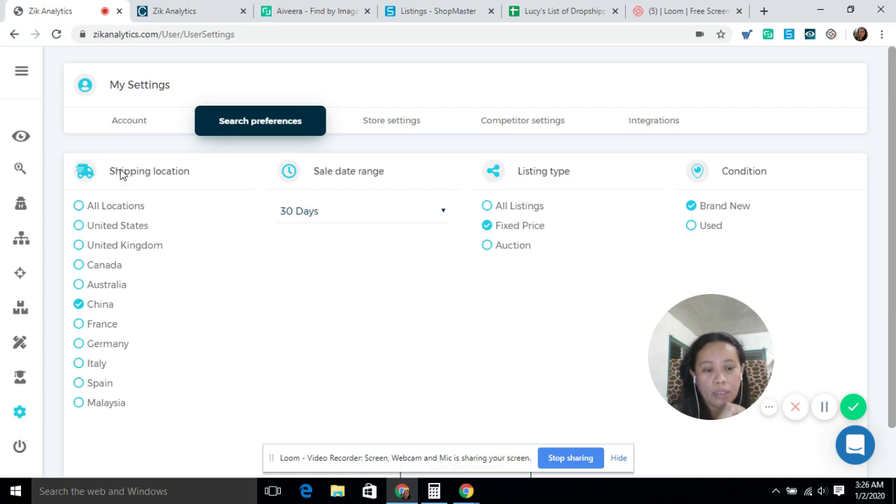
Step: Check the available sale date range options in the search preferences without choosing a different one
{"action": "left_click", "coordinate": [442, 212]}
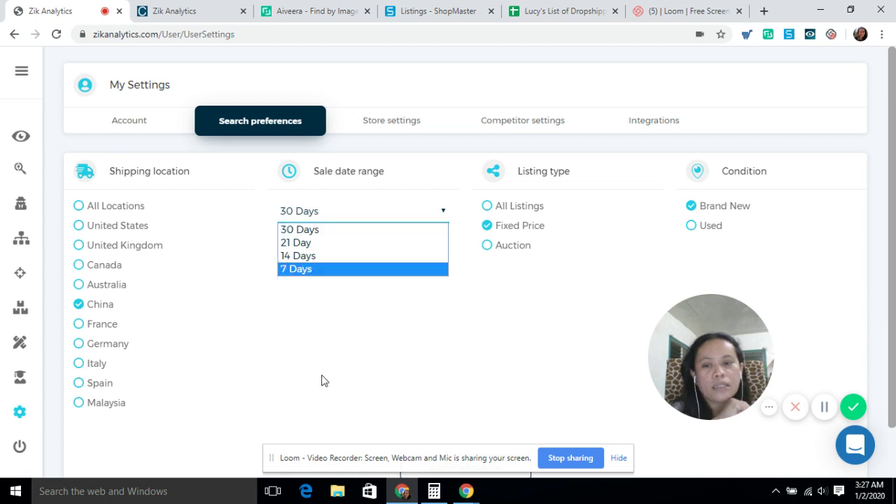
{"action": "left_click", "coordinate": [343, 366]}
{"action": "left_click_drag", "start_coordinate": [342, 366], "coordinate": [335, 261]}
{"action": "left_click", "coordinate": [334, 262]}
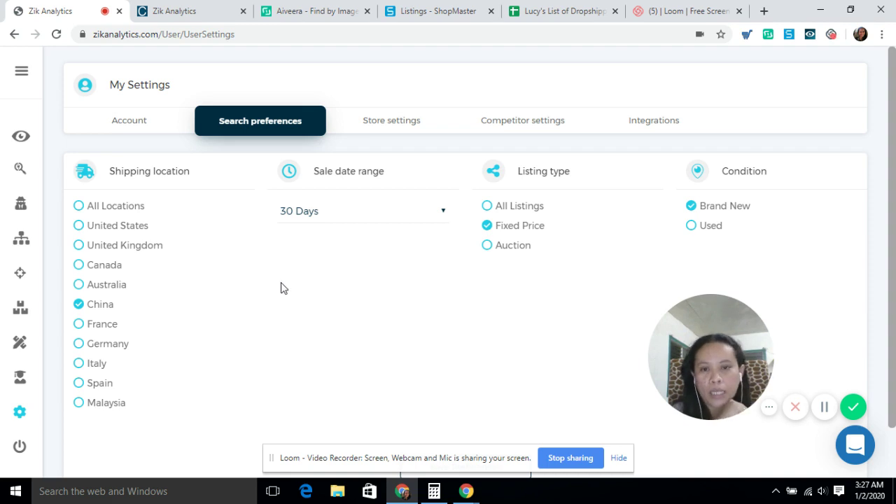
Step: Review the store settings and the competitor settings, comparing their site and currency choices
{"action": "left_click", "coordinate": [393, 123]}
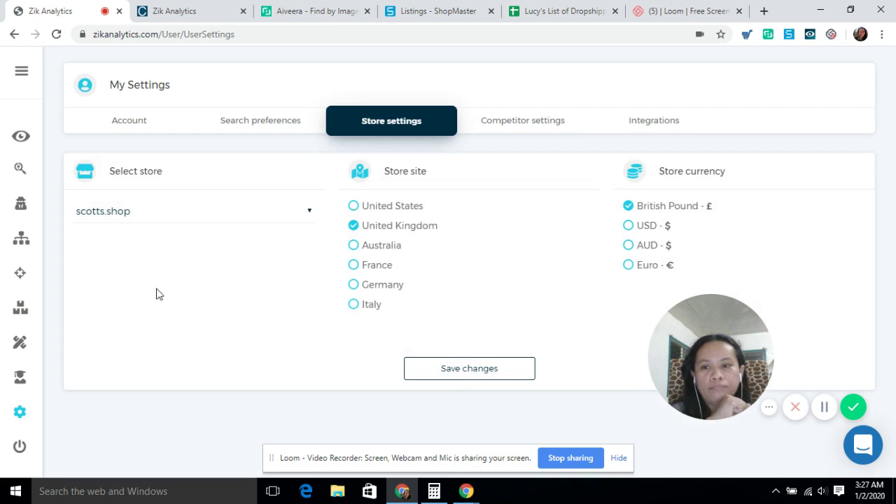
{"action": "left_click", "coordinate": [529, 133]}
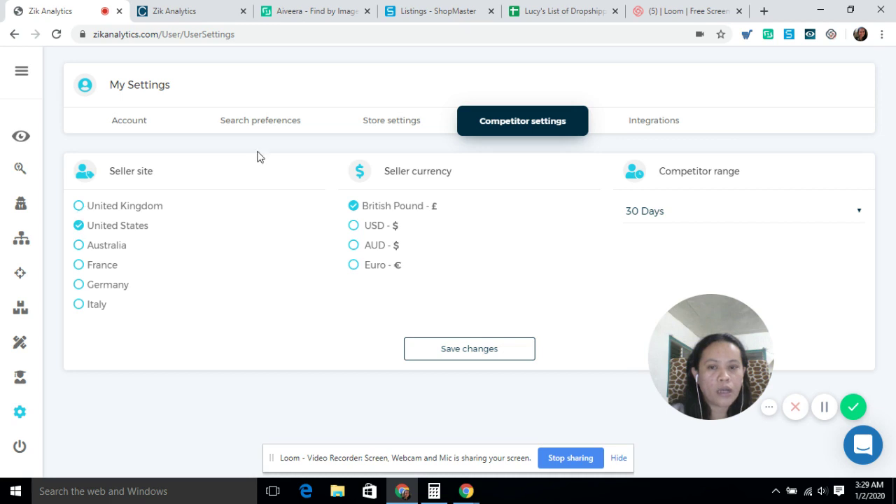
{"action": "left_click", "coordinate": [394, 126]}
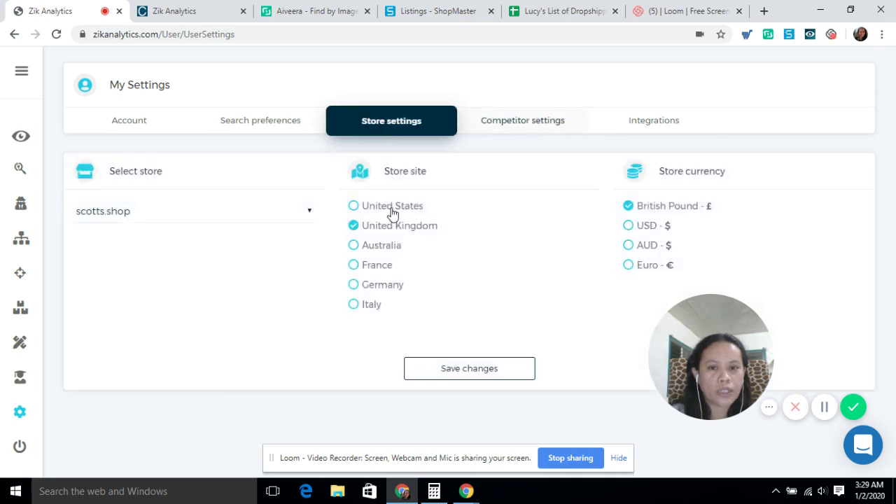
{"action": "left_click", "coordinate": [514, 125]}
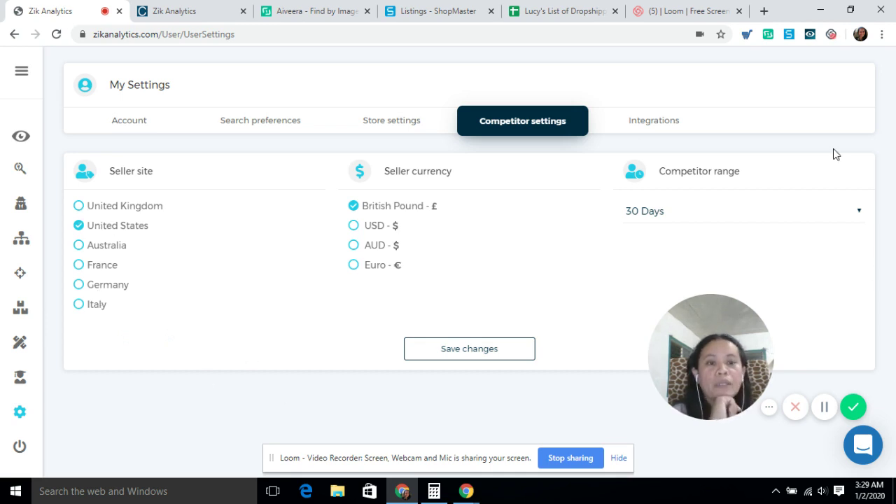
Step: Try Amazon.com as the source website in the integration settings
{"action": "left_click", "coordinate": [662, 130]}
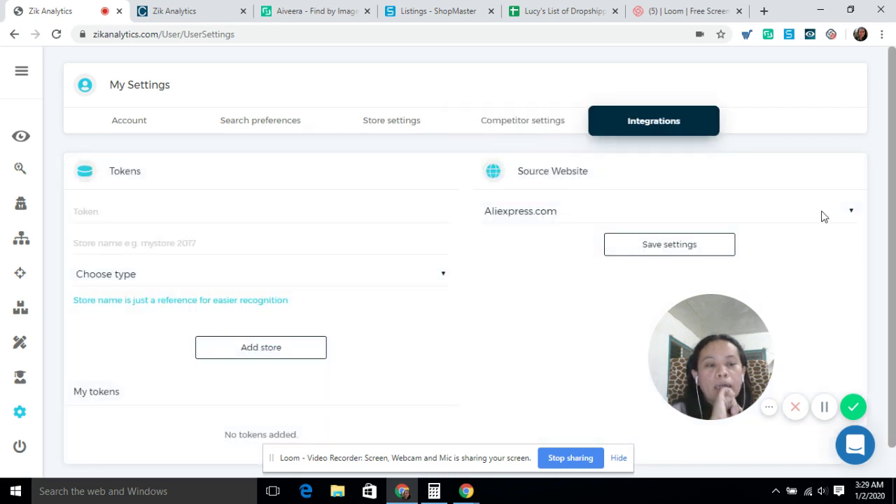
{"action": "left_click", "coordinate": [848, 214]}
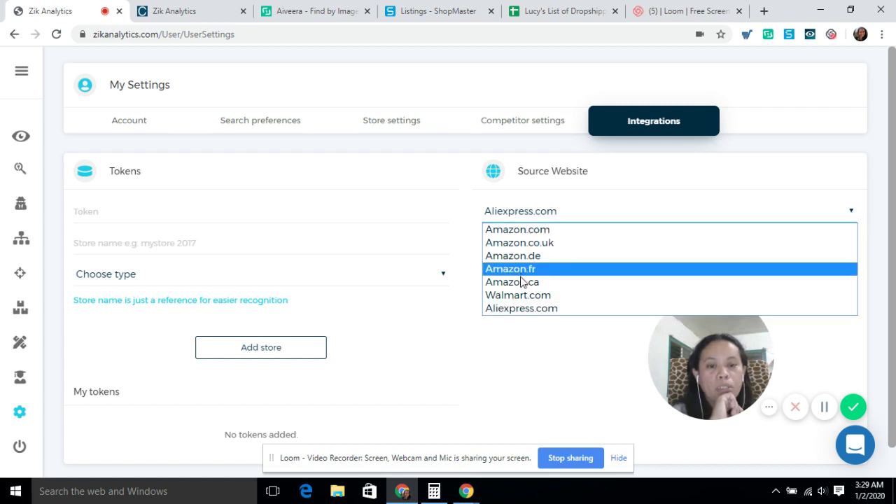
{"action": "left_click", "coordinate": [545, 234]}
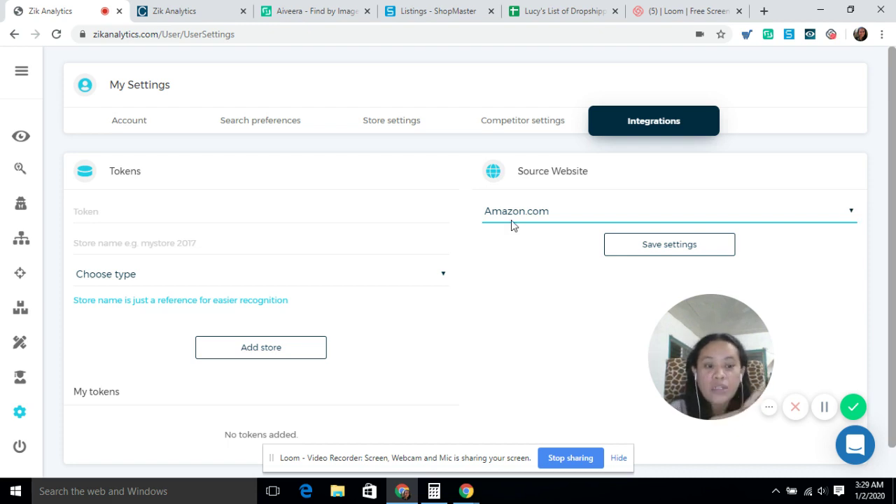
Step: Set the source website to Aliexpress.com and save the integration settings
{"action": "left_click", "coordinate": [850, 214]}
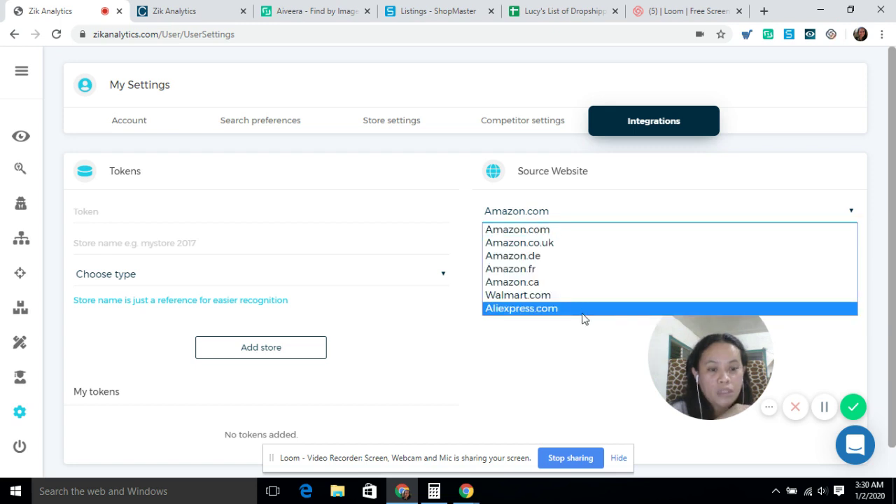
{"action": "left_click", "coordinate": [584, 314]}
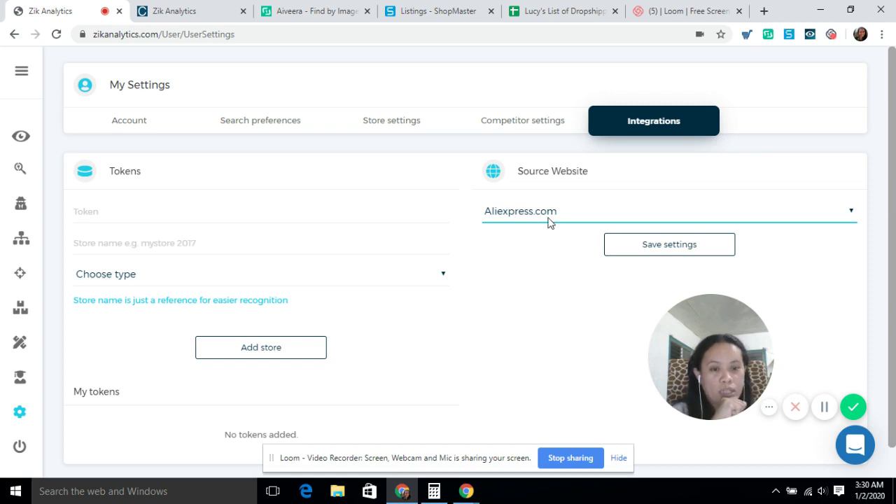
{"action": "left_click", "coordinate": [682, 250]}
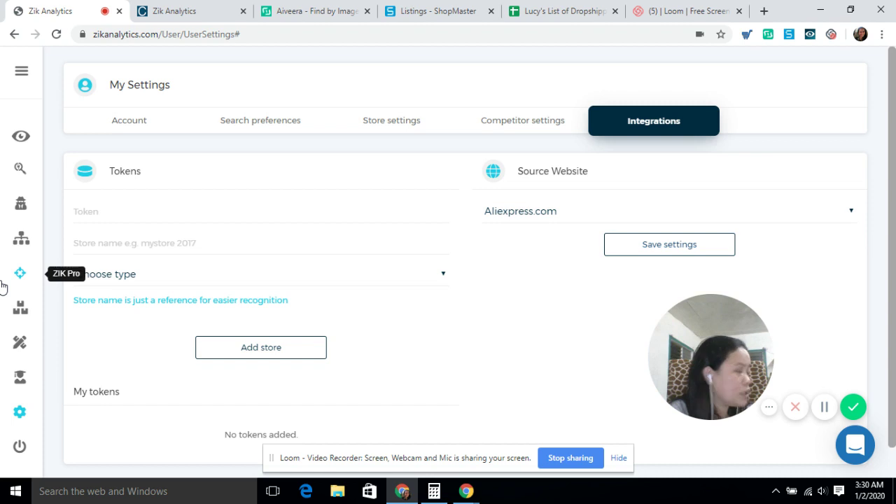
Step: Open Product Research and search eBay for "Baby crib"
{"action": "left_click", "coordinate": [21, 170]}
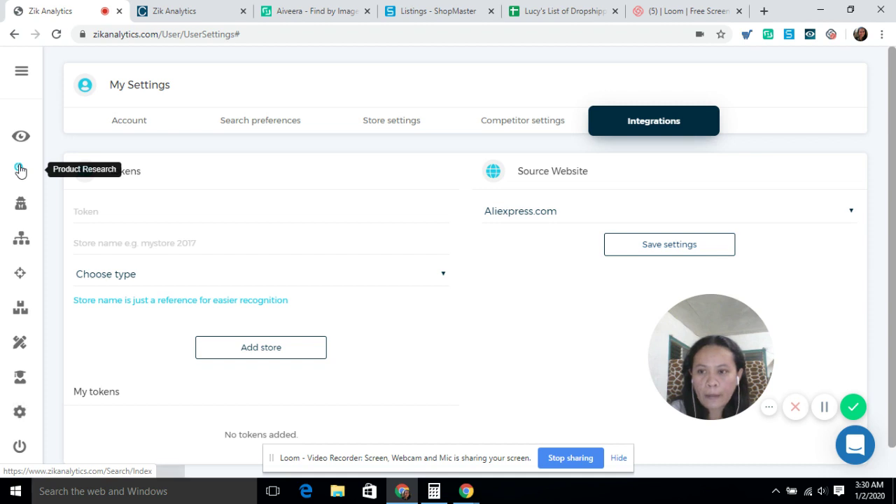
{"action": "left_click", "coordinate": [20, 170]}
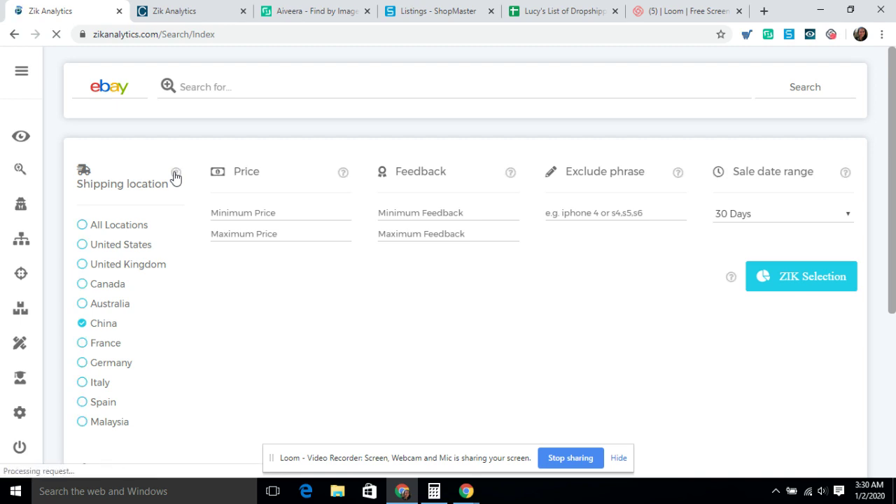
{"action": "left_click", "coordinate": [293, 89]}
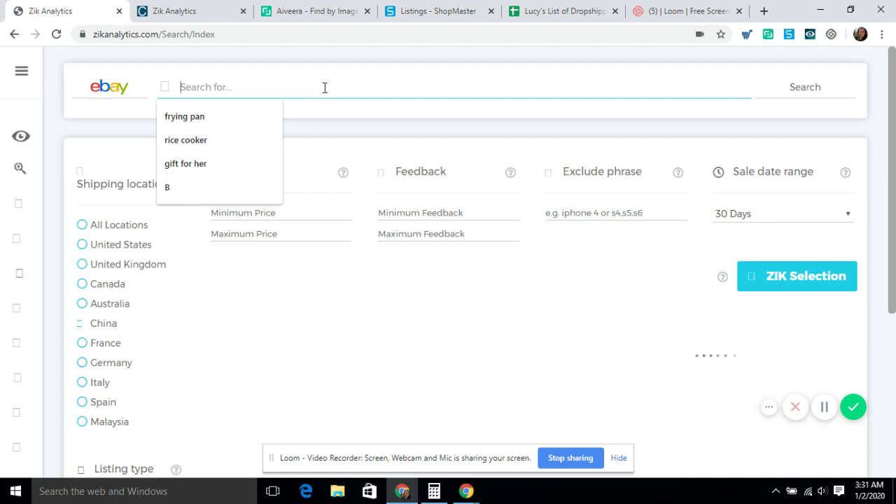
{"action": "type", "text": "Baby "}
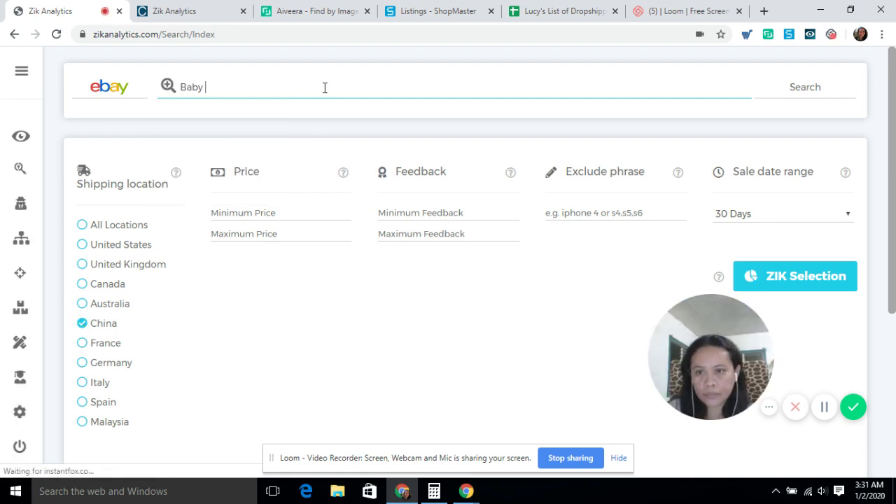
{"action": "type", "text": "crib"}
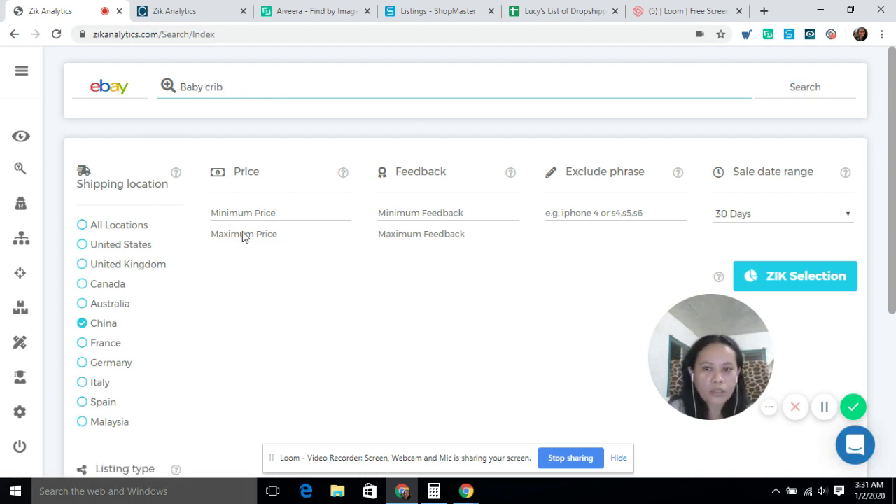
{"action": "left_click", "coordinate": [805, 95]}
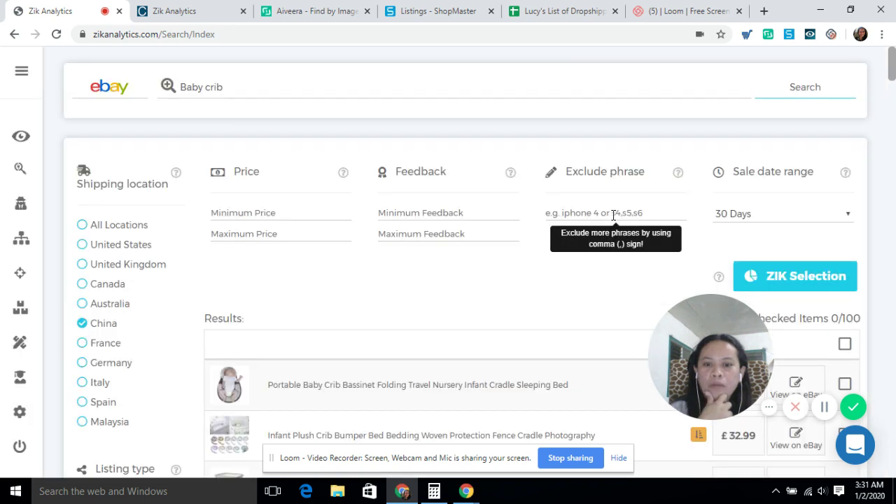
Step: Examine the baby crib search results, comparing the listings' pictures, titles and prices
{"action": "scroll", "coordinate": [392, 293], "scroll_direction": "down", "scroll_amount": 1}
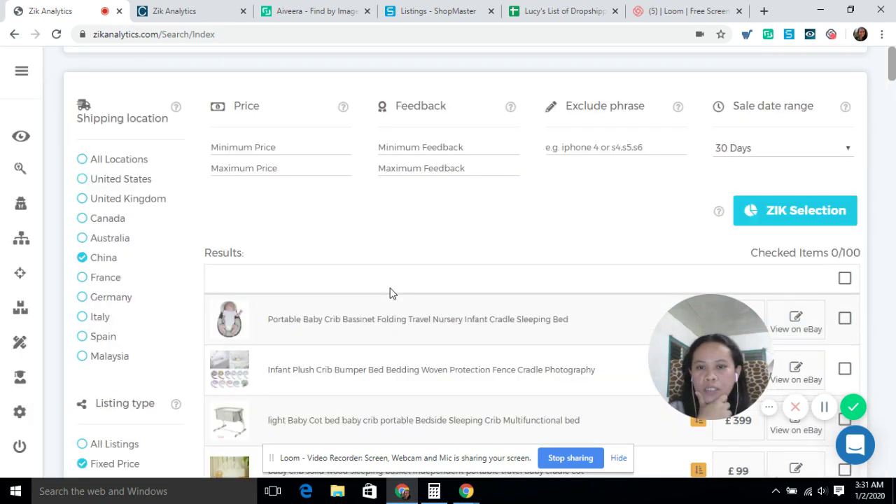
{"action": "scroll", "coordinate": [392, 293], "scroll_direction": "down", "scroll_amount": 1}
{"action": "scroll", "coordinate": [390, 293], "scroll_direction": "down", "scroll_amount": 2}
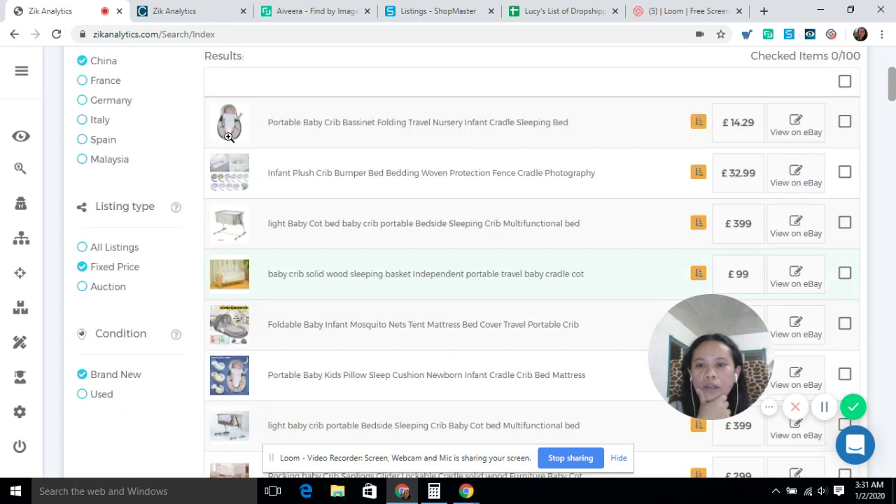
{"action": "mouse_move", "coordinate": [229, 121]}
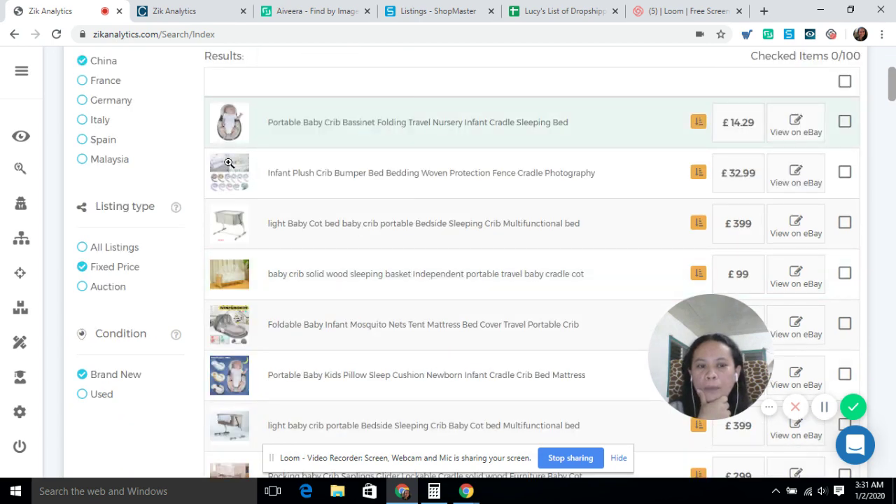
{"action": "mouse_move", "coordinate": [228, 167]}
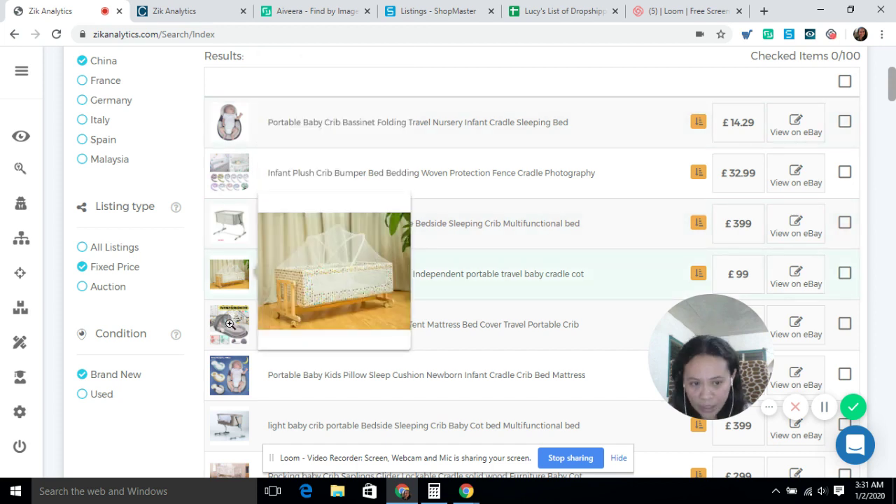
{"action": "scroll", "coordinate": [229, 324], "scroll_direction": "down", "scroll_amount": 2}
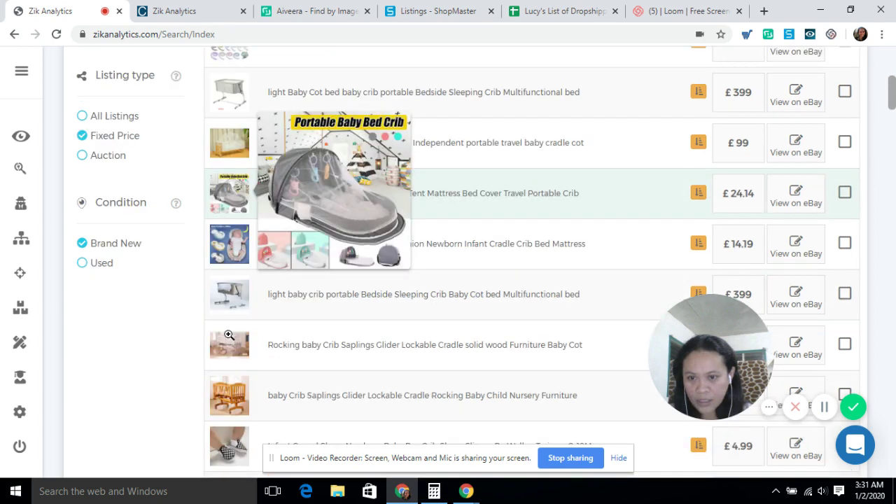
{"action": "scroll", "coordinate": [228, 335], "scroll_direction": "down", "scroll_amount": 2}
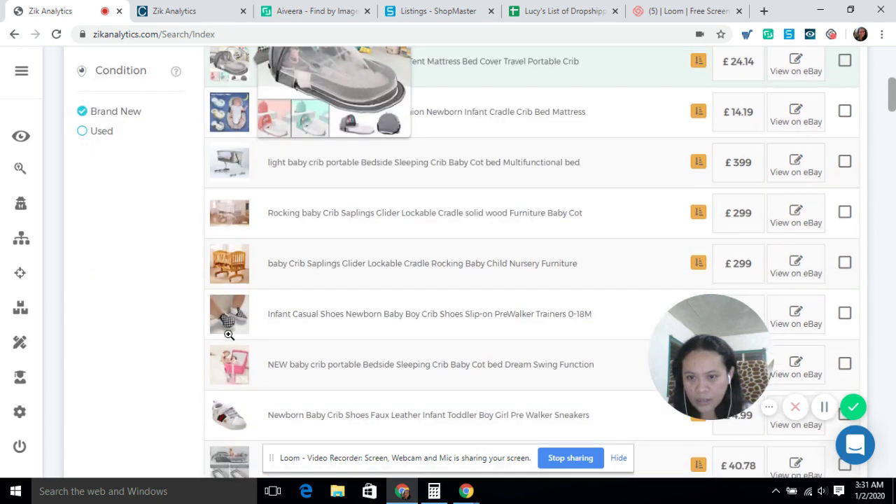
{"action": "scroll", "coordinate": [229, 334], "scroll_direction": "down", "scroll_amount": 3}
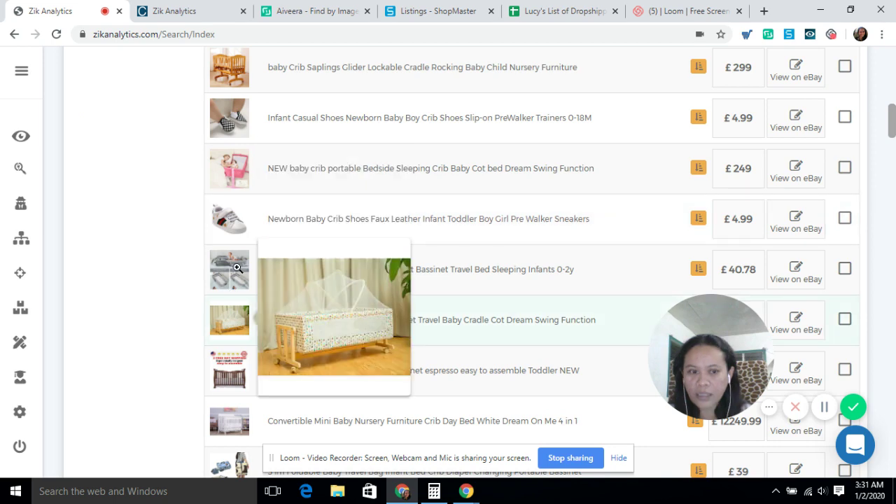
{"action": "scroll", "coordinate": [237, 267], "scroll_direction": "down", "scroll_amount": 3}
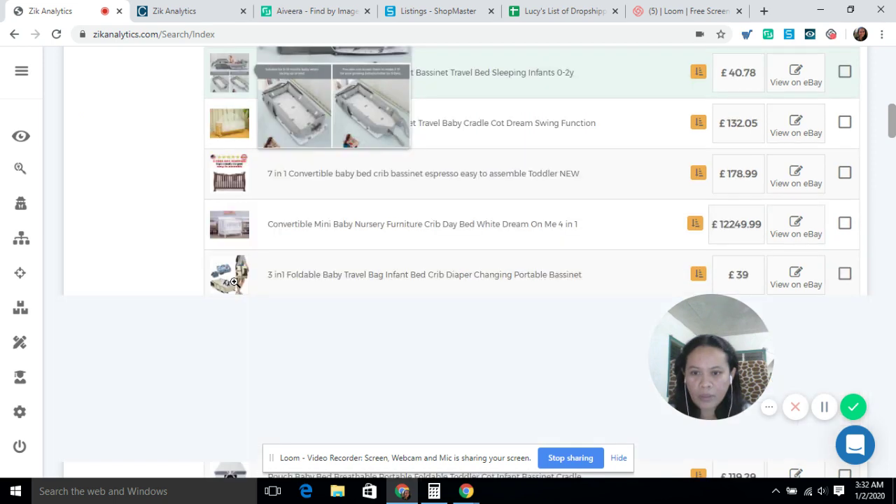
{"action": "scroll", "coordinate": [326, 303], "scroll_direction": "up", "scroll_amount": 3}
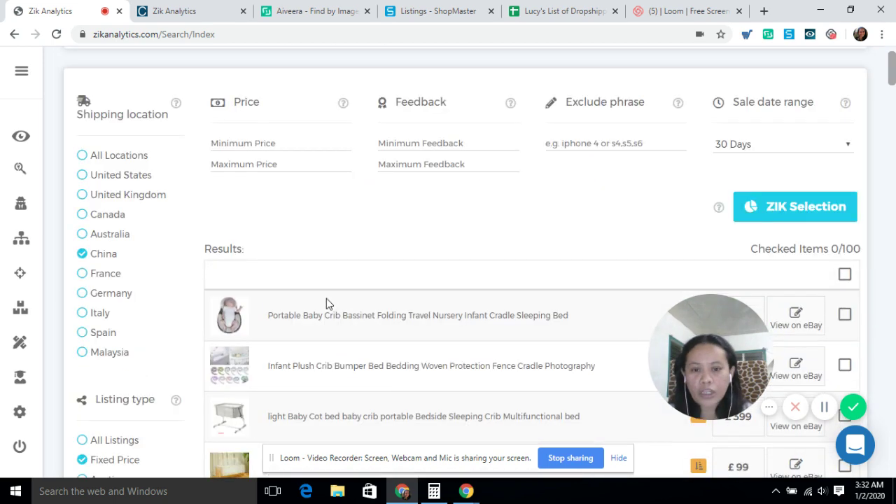
{"action": "scroll", "coordinate": [326, 298], "scroll_direction": "down", "scroll_amount": 3}
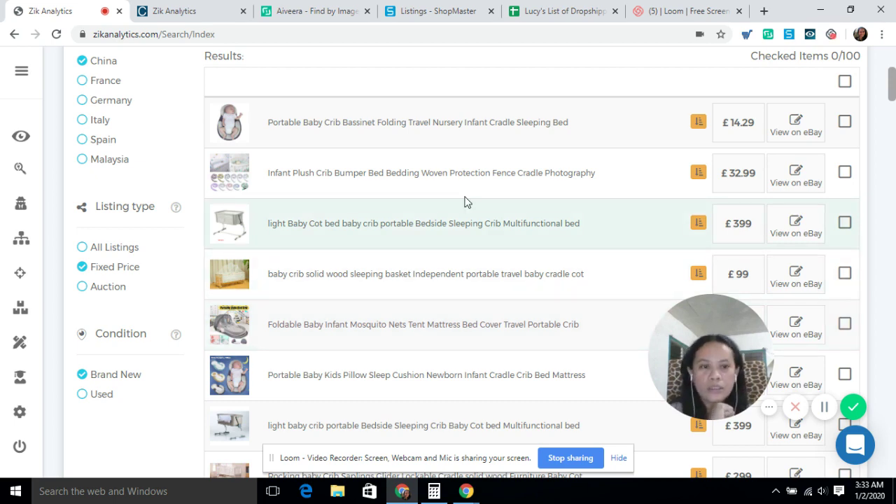
{"action": "scroll", "coordinate": [304, 217], "scroll_direction": "up", "scroll_amount": 1}
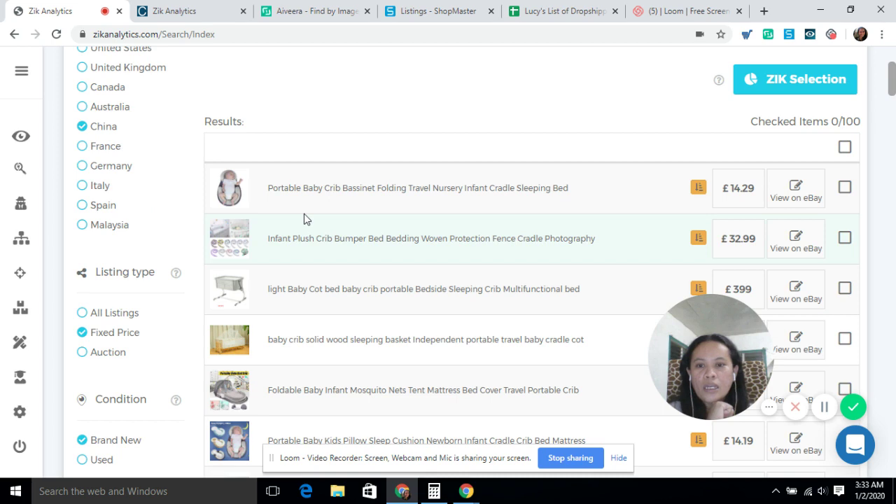
{"action": "scroll", "coordinate": [388, 223], "scroll_direction": "down", "scroll_amount": 5}
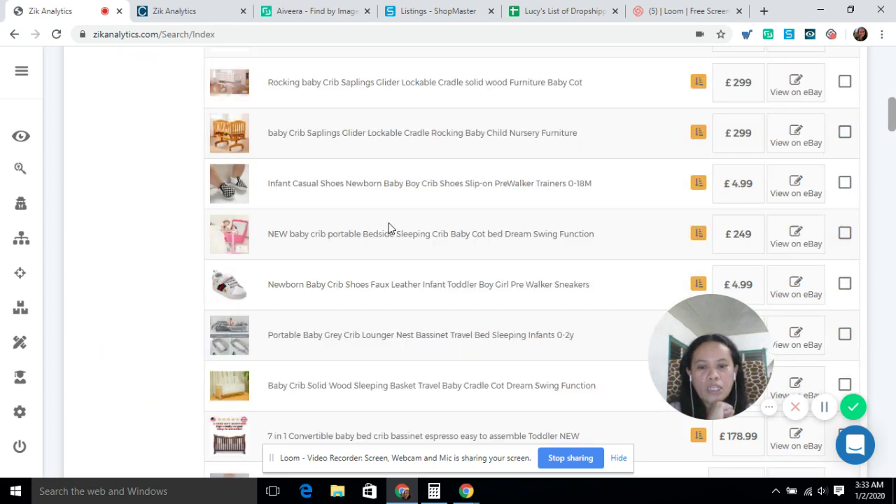
{"action": "scroll", "coordinate": [392, 245], "scroll_direction": "down", "scroll_amount": 4}
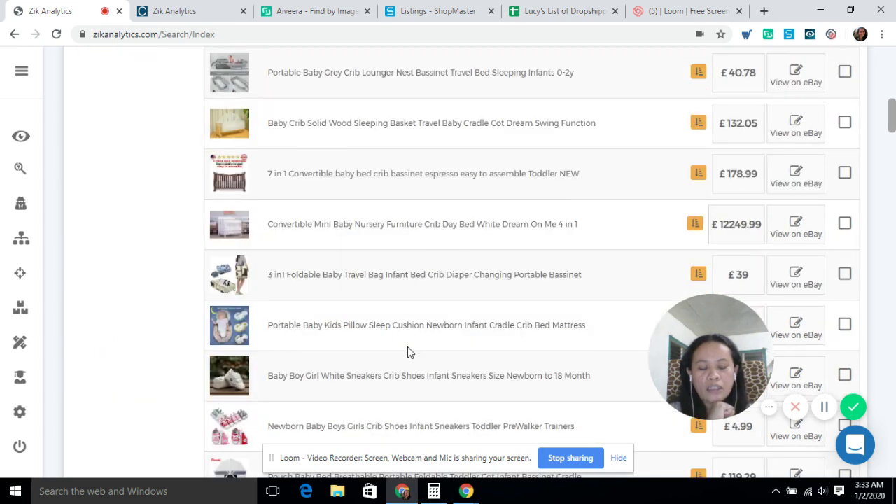
Step: Select all the baby crib search results and analyse them with ZIK Selection
{"action": "scroll", "coordinate": [410, 351], "scroll_direction": "down", "scroll_amount": 4}
{"action": "scroll", "coordinate": [413, 354], "scroll_direction": "down", "scroll_amount": 4}
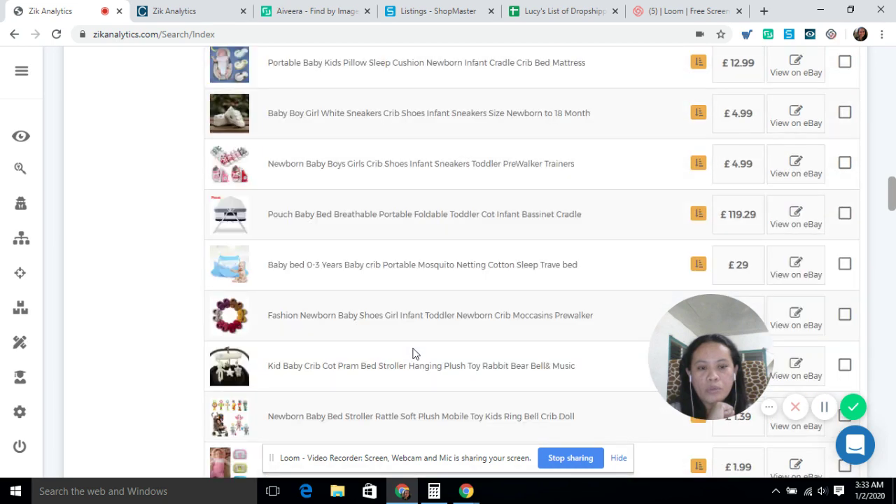
{"action": "scroll", "coordinate": [413, 354], "scroll_direction": "up", "scroll_amount": 5}
{"action": "scroll", "coordinate": [413, 353], "scroll_direction": "up", "scroll_amount": 3}
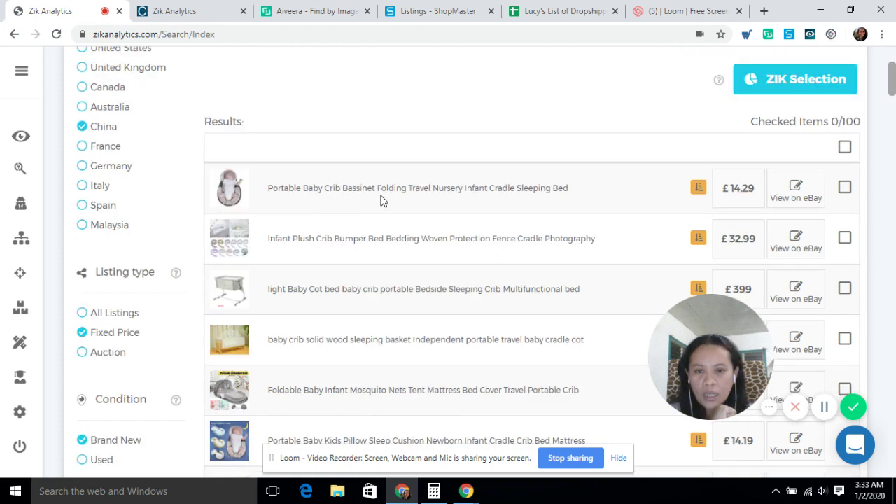
{"action": "left_click", "coordinate": [844, 150]}
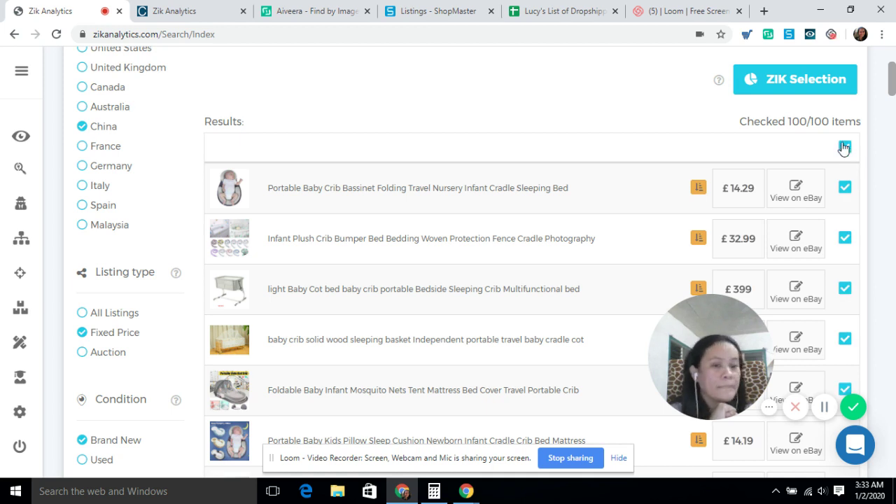
{"action": "left_click", "coordinate": [811, 91]}
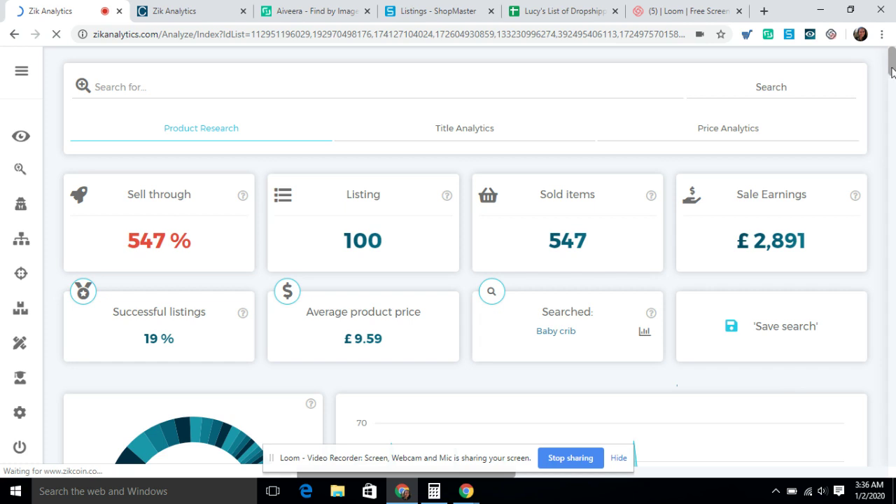
Step: Examine the baby crib analysis summary, the seller share and sales charts, and the analysed listings beneath them
{"action": "scroll", "coordinate": [762, 235], "scroll_direction": "down", "scroll_amount": 2}
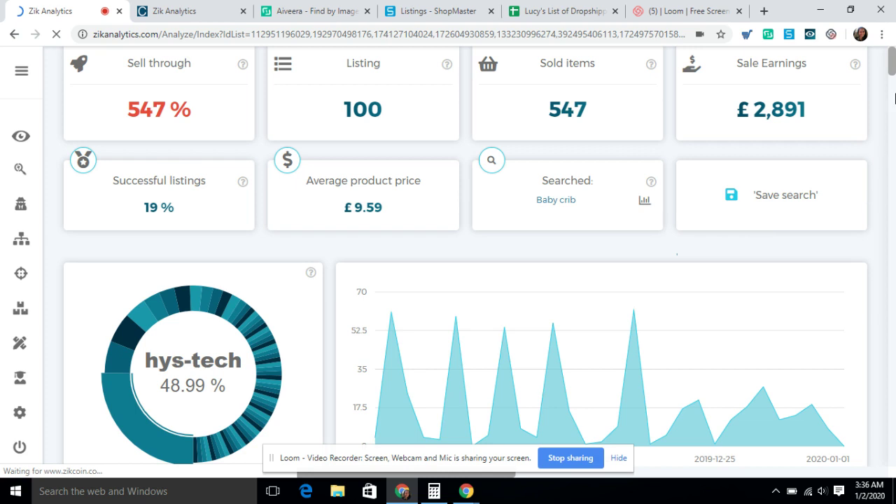
{"action": "left_click_drag", "start_coordinate": [890, 73], "coordinate": [888, 76]}
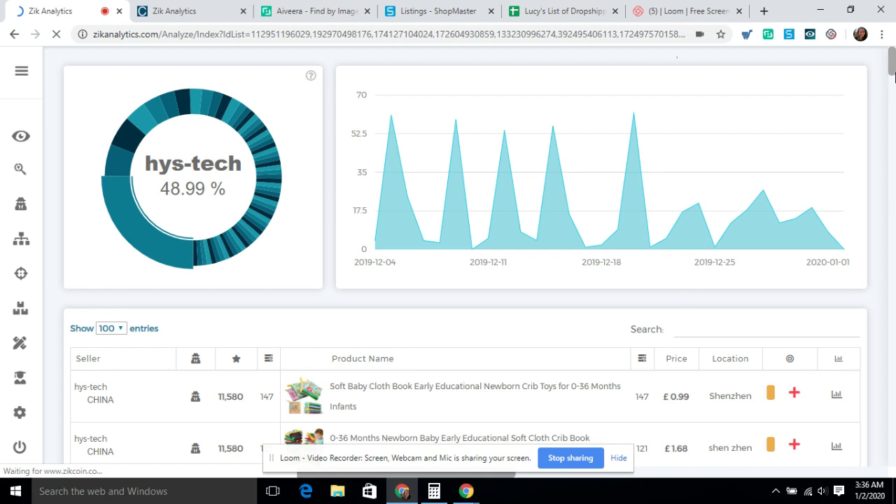
{"action": "scroll", "coordinate": [640, 280], "scroll_direction": "down", "scroll_amount": 3}
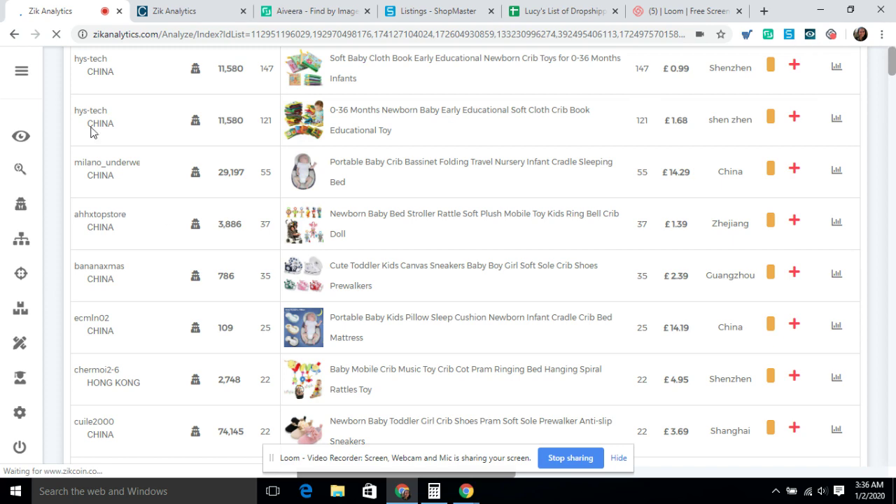
{"action": "scroll", "coordinate": [91, 133], "scroll_direction": "down", "scroll_amount": 3}
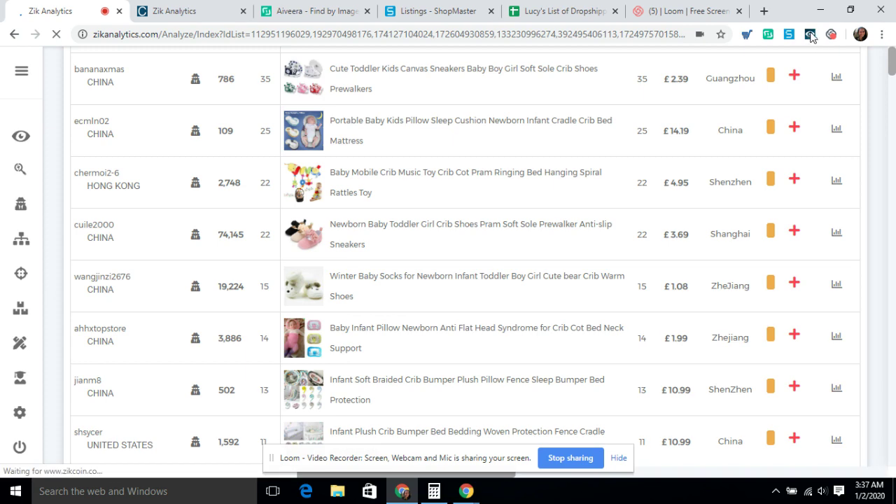
{"action": "scroll", "coordinate": [74, 174], "scroll_direction": "down", "scroll_amount": 3}
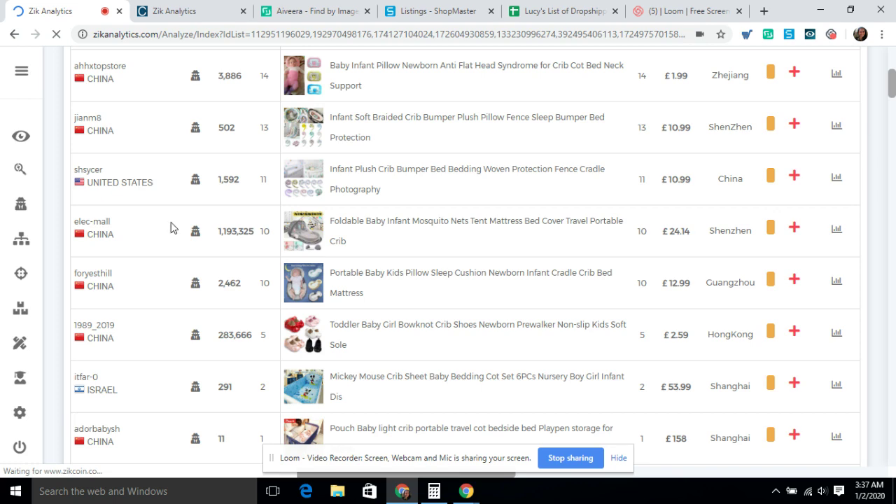
{"action": "scroll", "coordinate": [172, 228], "scroll_direction": "down", "scroll_amount": 2}
{"action": "scroll", "coordinate": [76, 191], "scroll_direction": "down", "scroll_amount": 2}
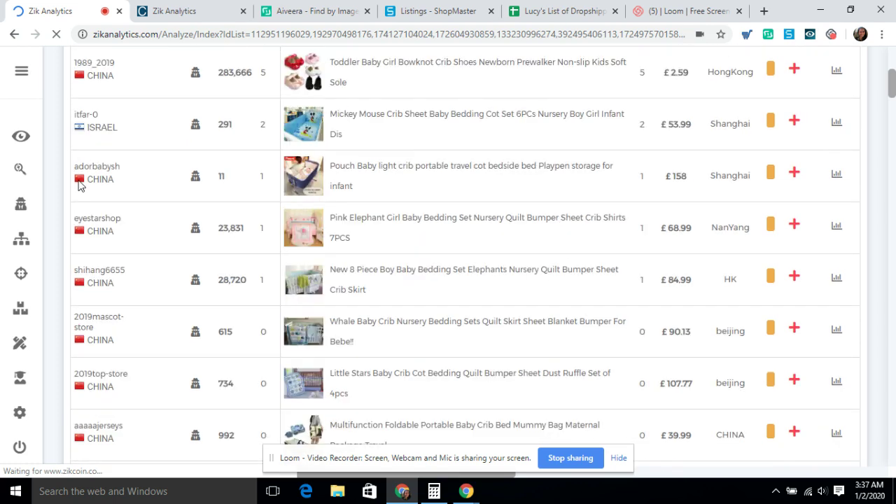
{"action": "scroll", "coordinate": [82, 183], "scroll_direction": "up", "scroll_amount": 3}
{"action": "scroll", "coordinate": [86, 193], "scroll_direction": "up", "scroll_amount": 10}
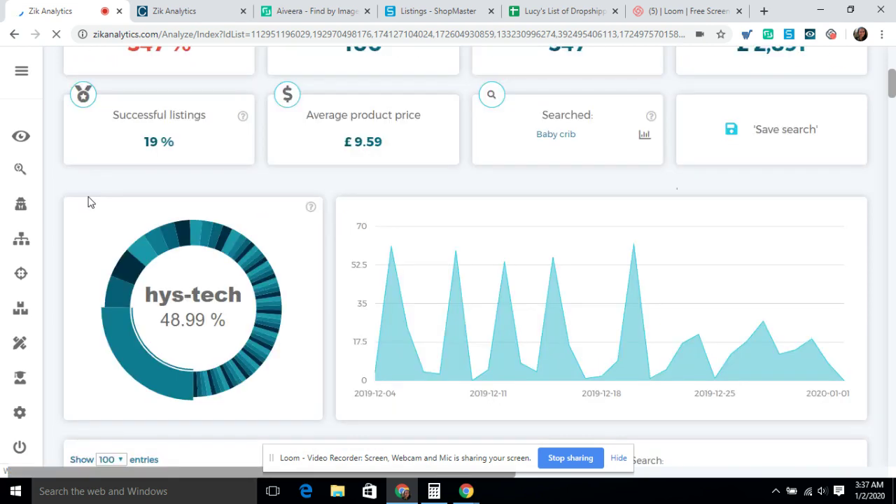
Step: Examine the daily sales chart and compare the analysed products' sold quantities, prices and item locations
{"action": "scroll", "coordinate": [89, 226], "scroll_direction": "down", "scroll_amount": 6}
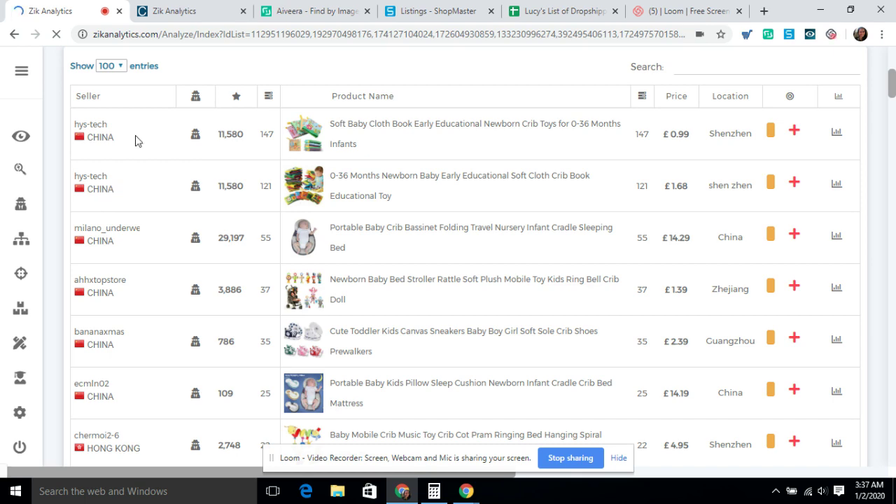
{"action": "scroll", "coordinate": [137, 142], "scroll_direction": "down", "scroll_amount": 2}
{"action": "scroll", "coordinate": [137, 142], "scroll_direction": "down", "scroll_amount": 1}
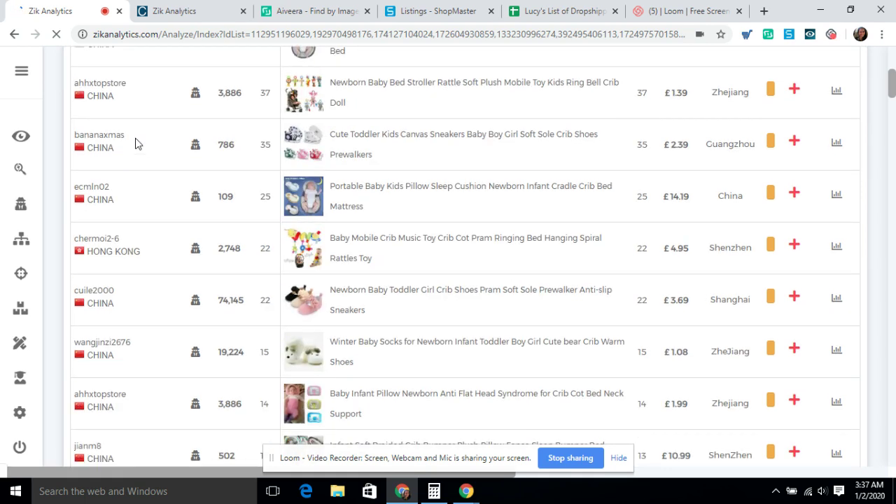
{"action": "scroll", "coordinate": [137, 143], "scroll_direction": "down", "scroll_amount": 2}
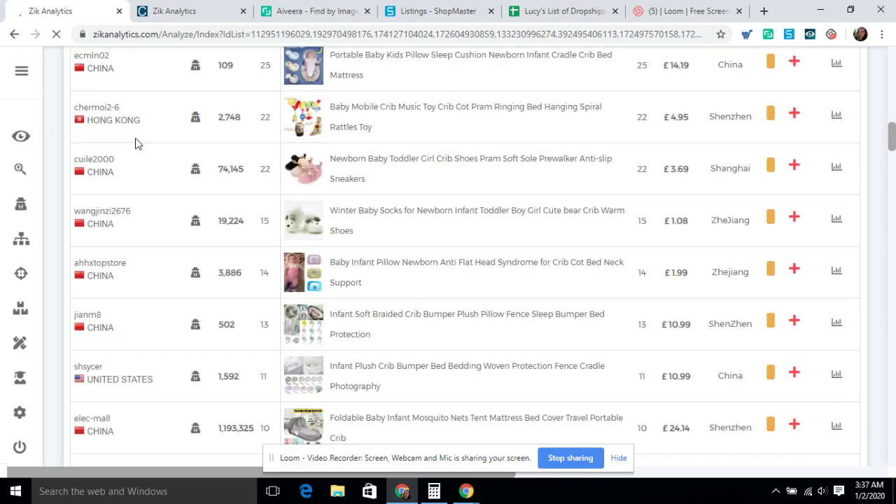
{"action": "scroll", "coordinate": [138, 143], "scroll_direction": "up", "scroll_amount": 3}
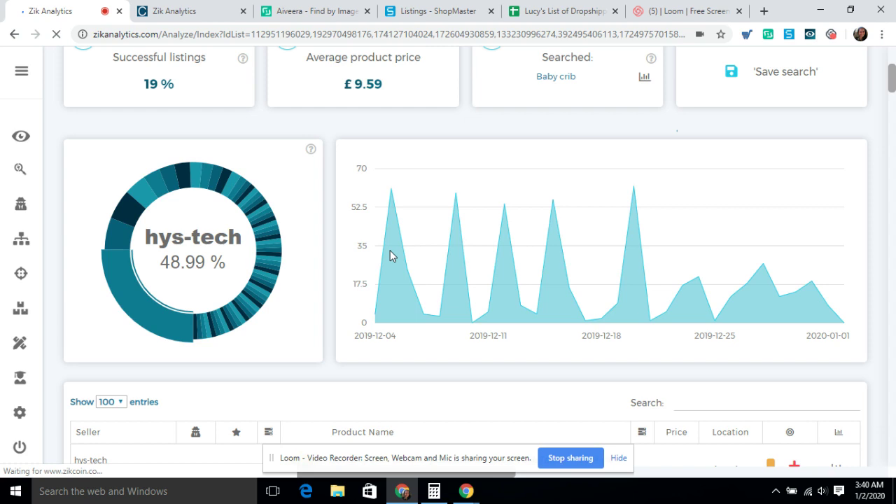
{"action": "scroll", "coordinate": [390, 250], "scroll_direction": "down", "scroll_amount": 2}
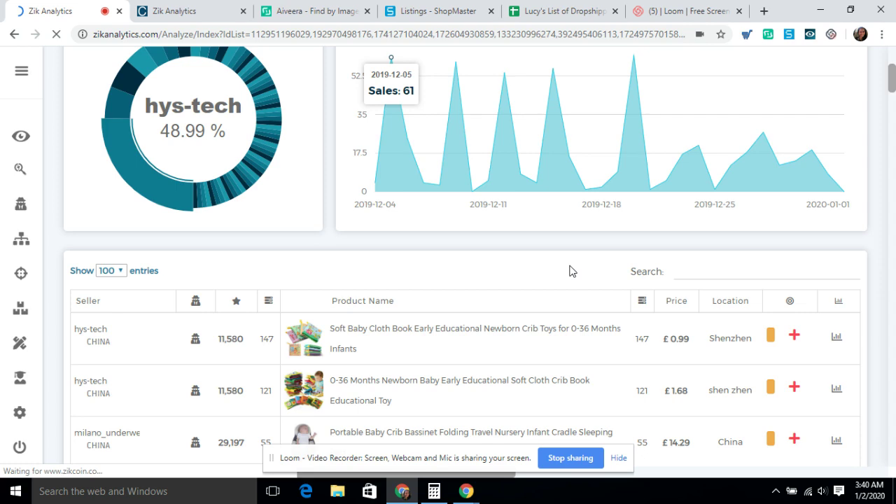
{"action": "scroll", "coordinate": [570, 272], "scroll_direction": "down", "scroll_amount": 2}
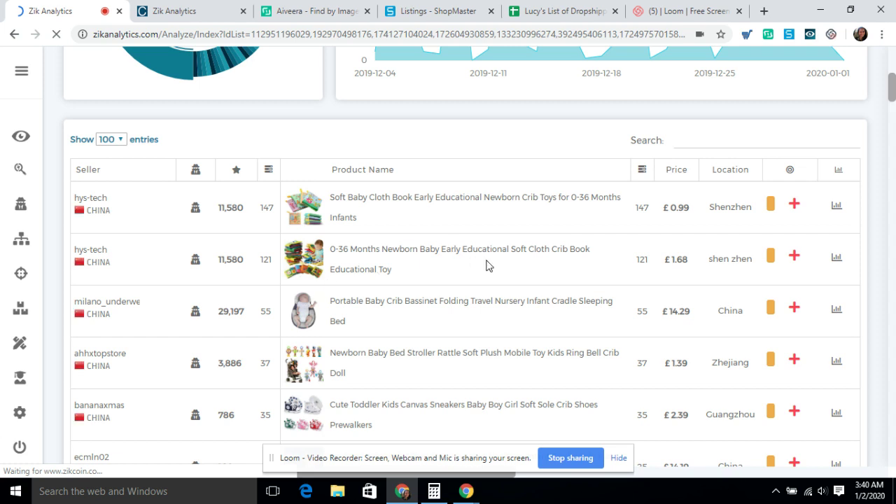
{"action": "scroll", "coordinate": [487, 265], "scroll_direction": "down", "scroll_amount": 3}
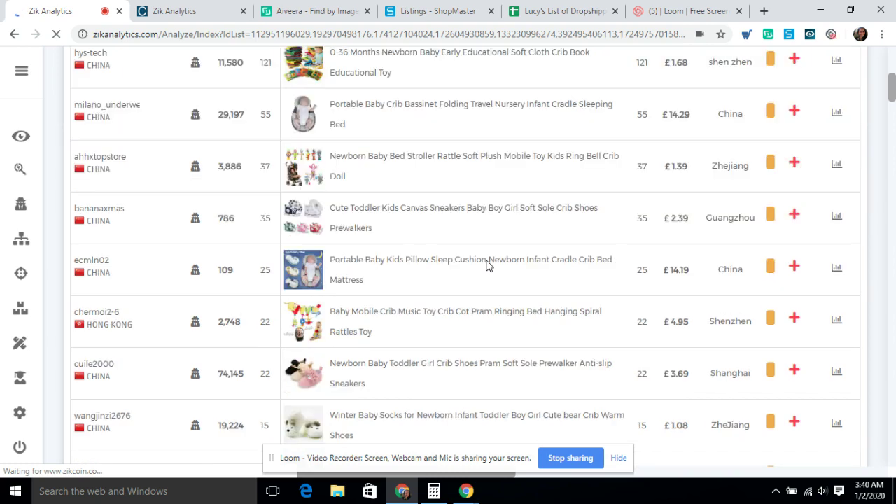
{"action": "scroll", "coordinate": [488, 265], "scroll_direction": "down", "scroll_amount": 3}
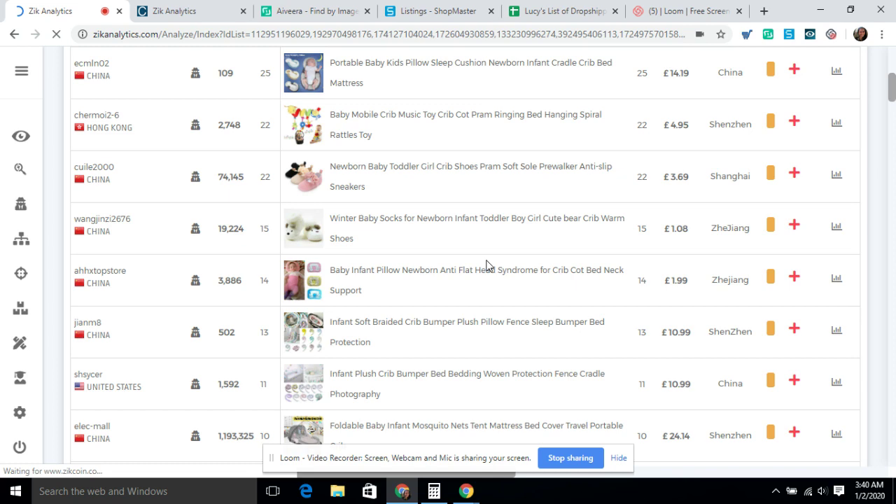
{"action": "scroll", "coordinate": [488, 265], "scroll_direction": "down", "scroll_amount": 1}
{"action": "scroll", "coordinate": [488, 266], "scroll_direction": "down", "scroll_amount": 3}
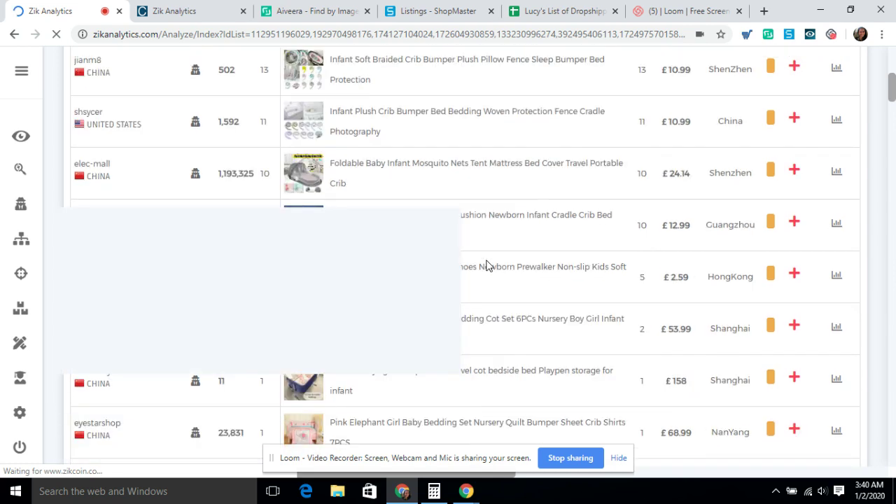
{"action": "scroll", "coordinate": [488, 265], "scroll_direction": "up", "scroll_amount": 10}
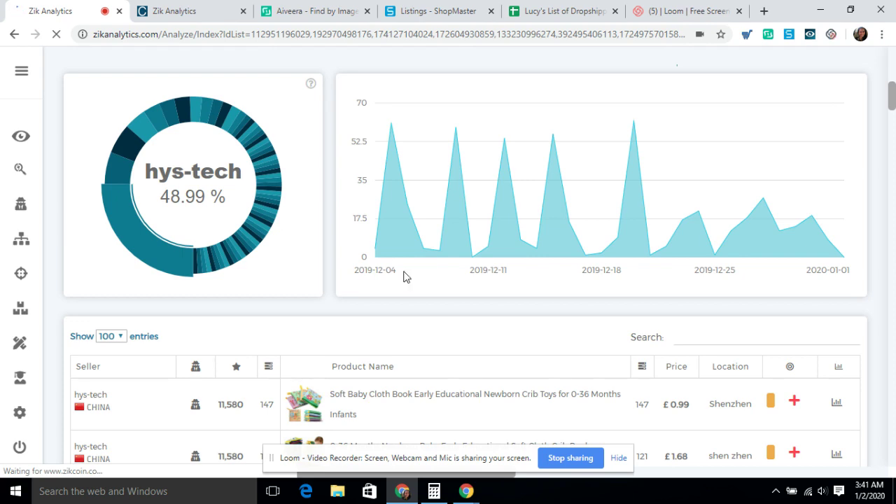
{"action": "scroll", "coordinate": [470, 275], "scroll_direction": "down", "scroll_amount": 3}
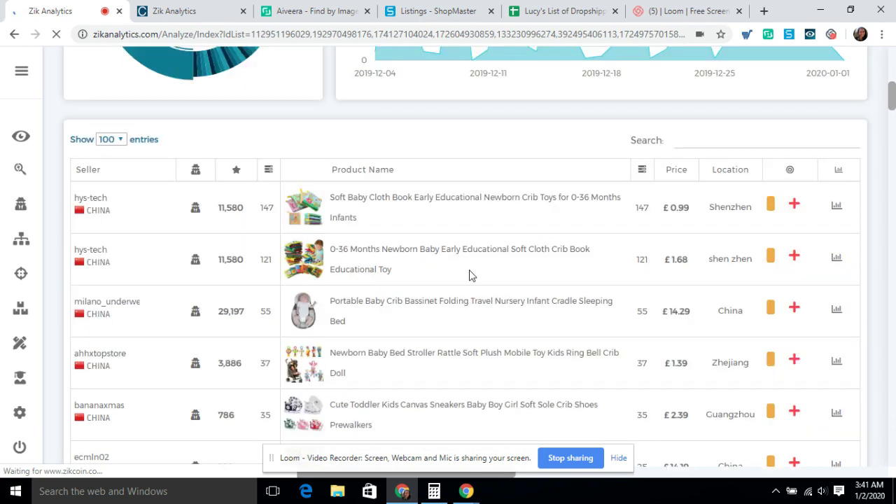
{"action": "scroll", "coordinate": [479, 257], "scroll_direction": "down", "scroll_amount": 1}
{"action": "scroll", "coordinate": [479, 257], "scroll_direction": "up", "scroll_amount": 1}
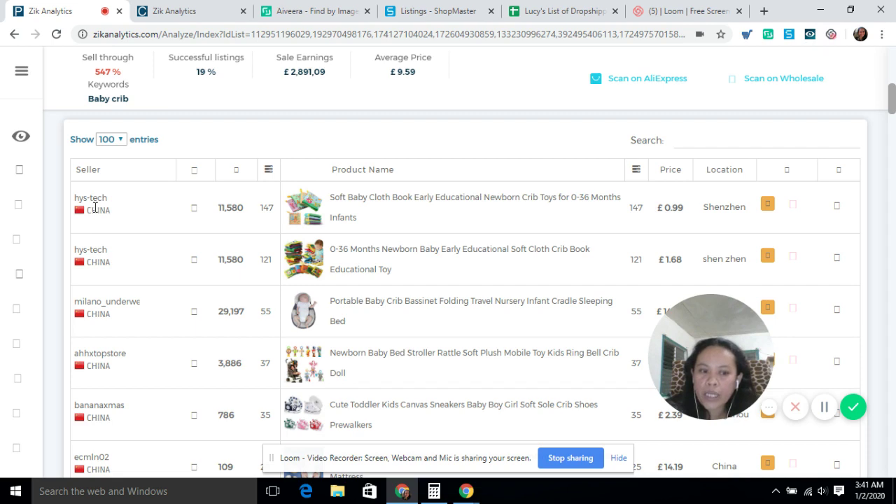
Step: Check each seller's country against the item location to spot sellers outside China who list items located in China
{"action": "scroll", "coordinate": [95, 208], "scroll_direction": "down", "scroll_amount": 2}
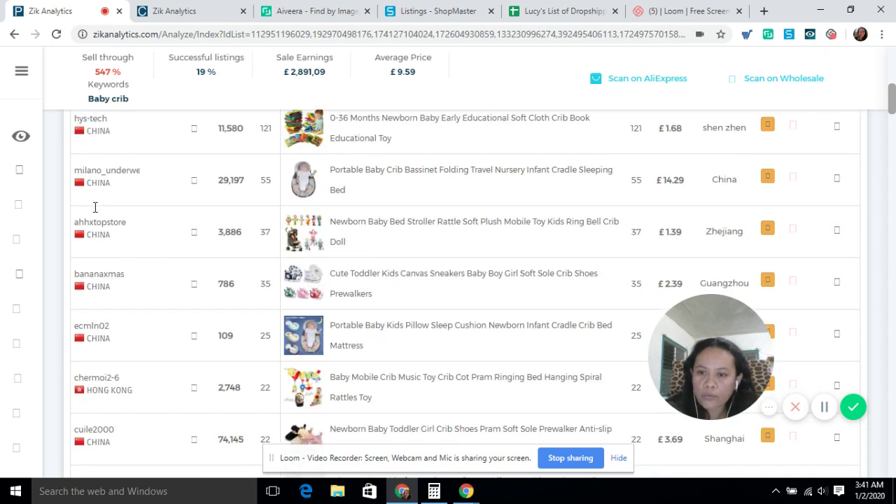
{"action": "scroll", "coordinate": [95, 208], "scroll_direction": "down", "scroll_amount": 3}
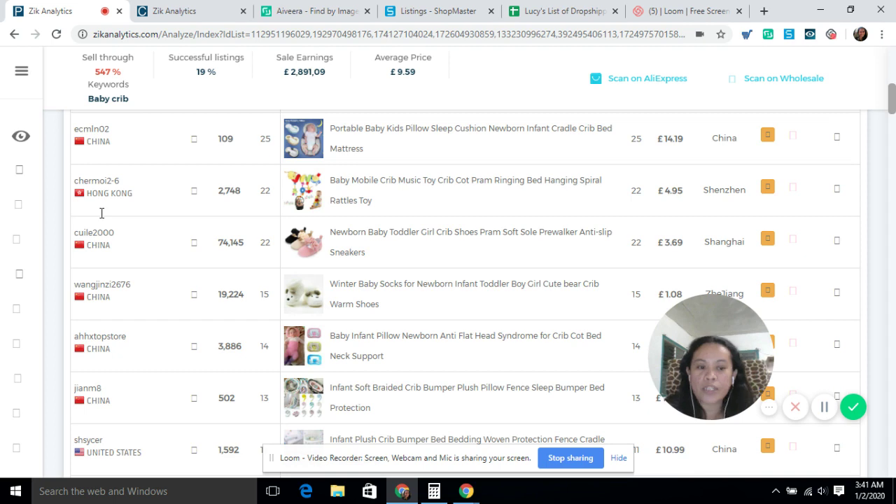
{"action": "scroll", "coordinate": [101, 213], "scroll_direction": "down", "scroll_amount": 1}
{"action": "scroll", "coordinate": [101, 213], "scroll_direction": "down", "scroll_amount": 1}
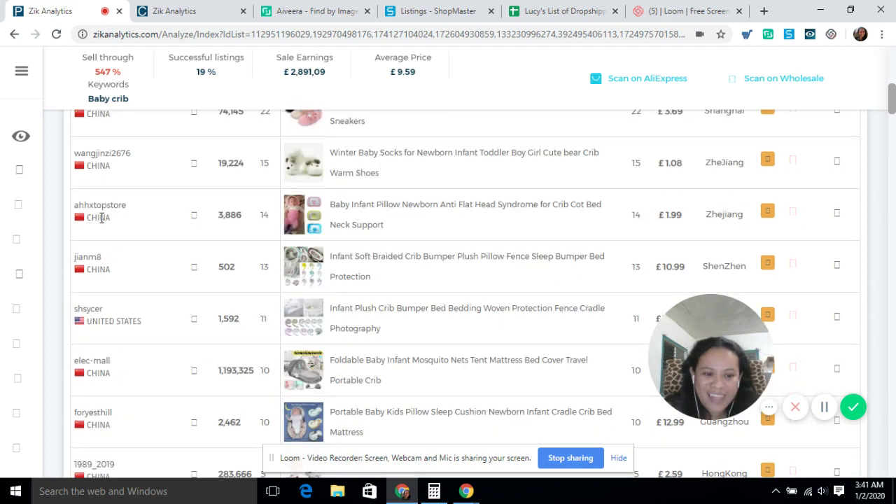
{"action": "scroll", "coordinate": [102, 218], "scroll_direction": "down", "scroll_amount": 1}
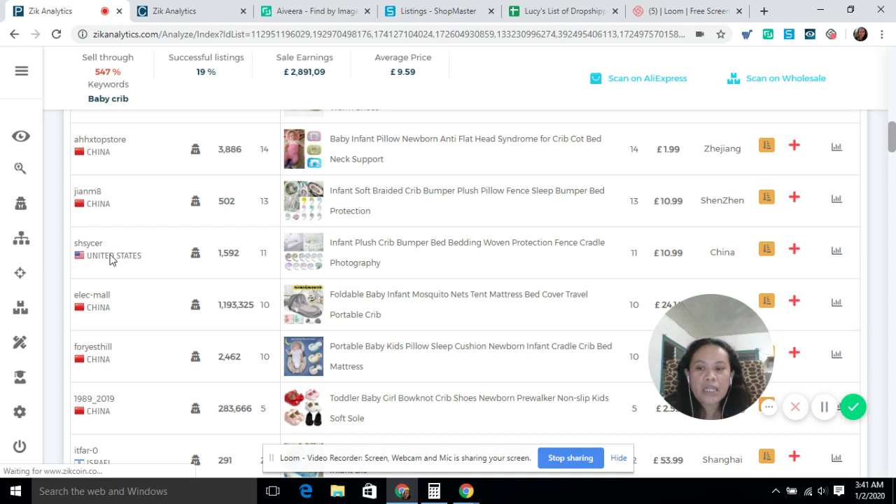
{"action": "scroll", "coordinate": [112, 259], "scroll_direction": "down", "scroll_amount": 2}
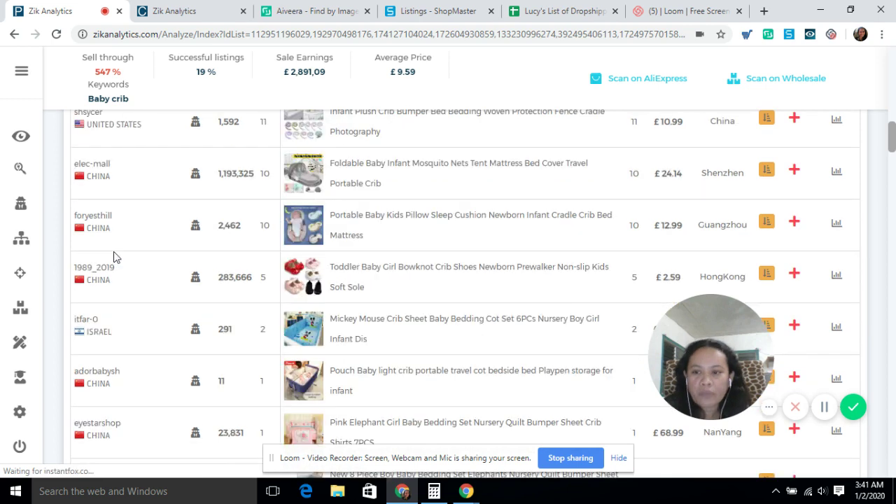
{"action": "scroll", "coordinate": [115, 258], "scroll_direction": "up", "scroll_amount": 2}
{"action": "scroll", "coordinate": [107, 297], "scroll_direction": "down", "scroll_amount": 1}
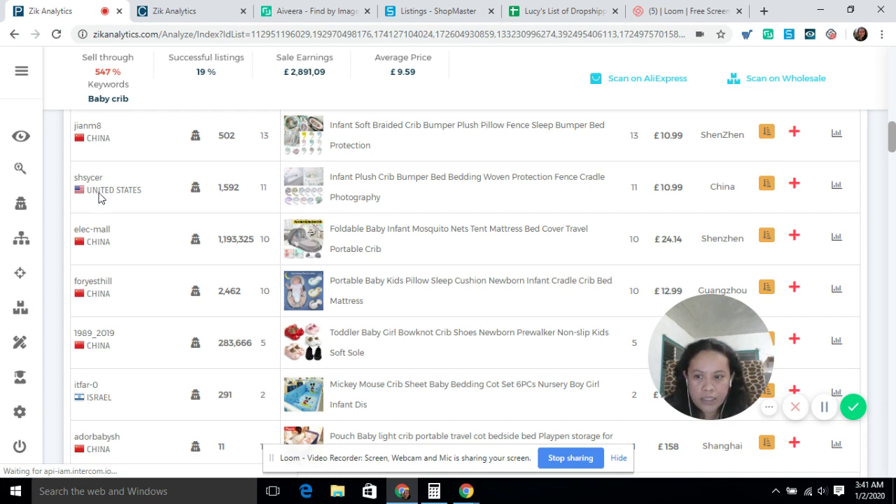
{"action": "scroll", "coordinate": [105, 231], "scroll_direction": "down", "scroll_amount": 2}
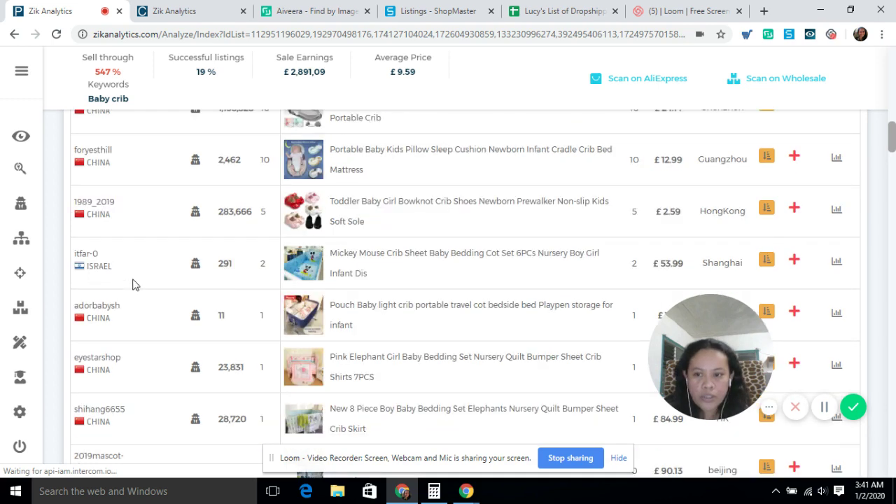
{"action": "scroll", "coordinate": [40, 365], "scroll_direction": "down", "scroll_amount": 3}
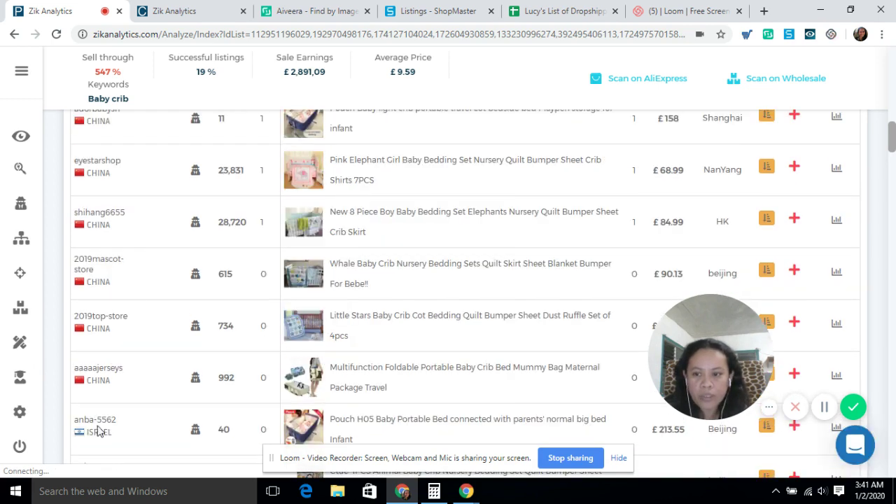
{"action": "scroll", "coordinate": [103, 440], "scroll_direction": "down", "scroll_amount": 3}
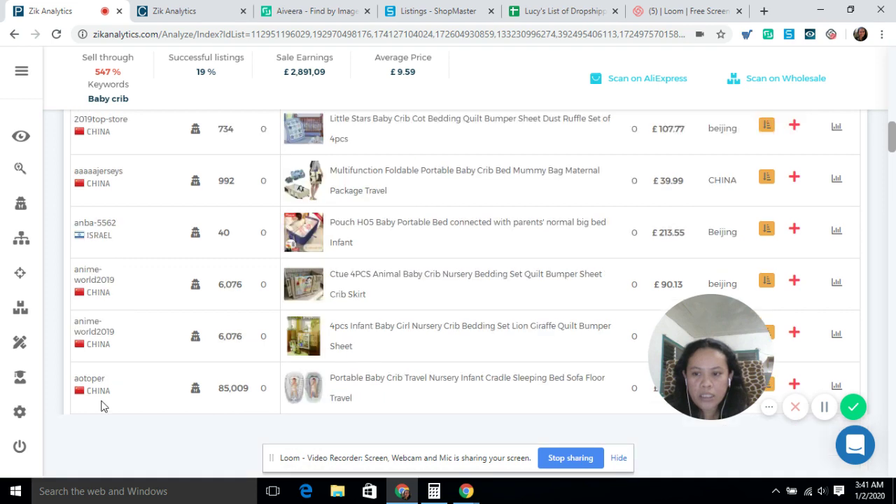
{"action": "scroll", "coordinate": [103, 406], "scroll_direction": "down", "scroll_amount": 3}
{"action": "scroll", "coordinate": [128, 371], "scroll_direction": "down", "scroll_amount": 5}
{"action": "scroll", "coordinate": [103, 281], "scroll_direction": "up", "scroll_amount": 4}
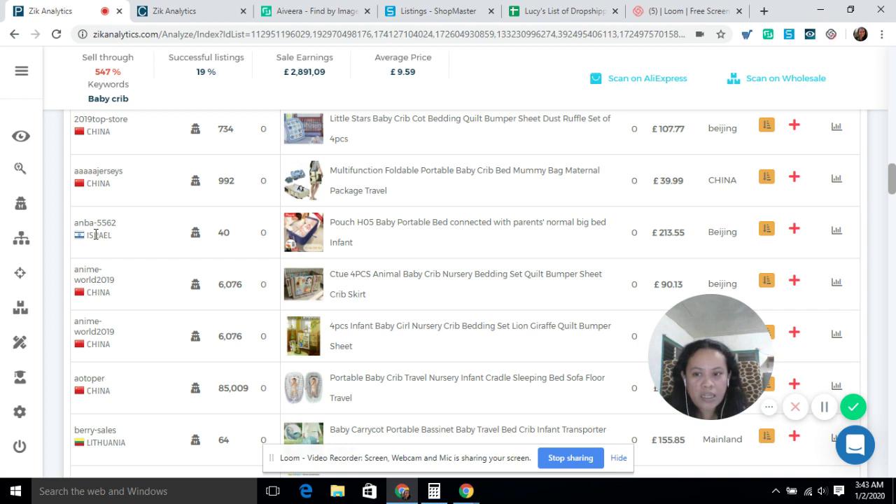
{"action": "scroll", "coordinate": [96, 234], "scroll_direction": "down", "scroll_amount": 2}
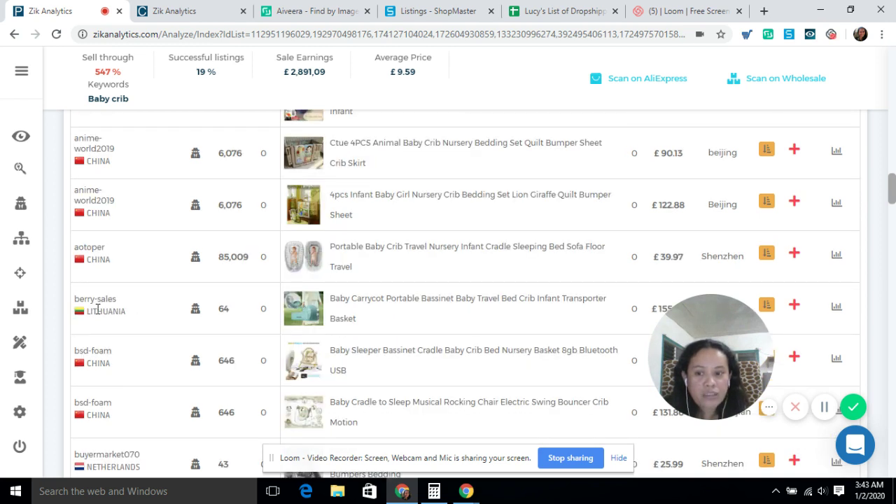
{"action": "scroll", "coordinate": [98, 304], "scroll_direction": "up", "scroll_amount": 3}
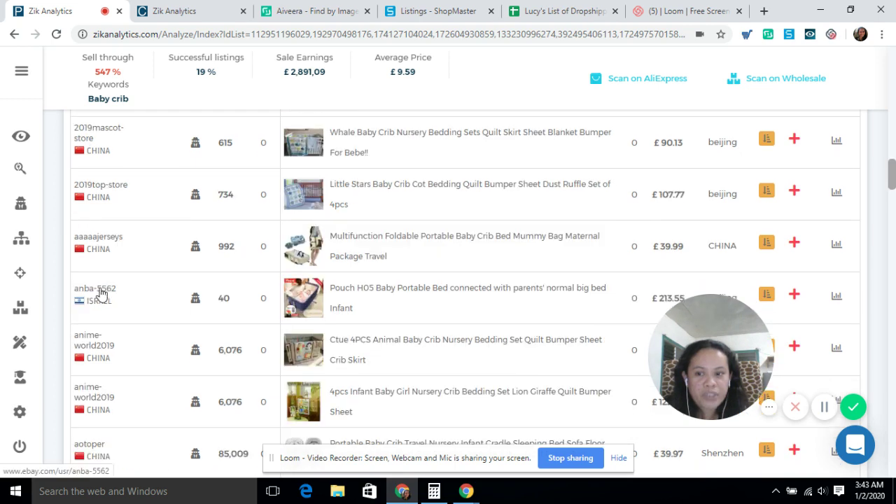
Step: Look through the lower baby crib listings for more sellers outside China whose items are located in China
{"action": "scroll", "coordinate": [100, 294], "scroll_direction": "up", "scroll_amount": 4}
{"action": "scroll", "coordinate": [101, 196], "scroll_direction": "up", "scroll_amount": 4}
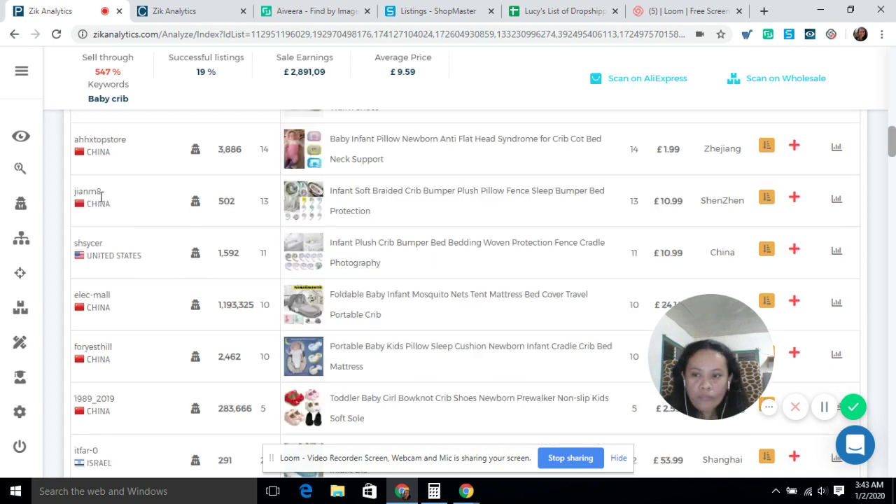
{"action": "scroll", "coordinate": [100, 197], "scroll_direction": "down", "scroll_amount": 10}
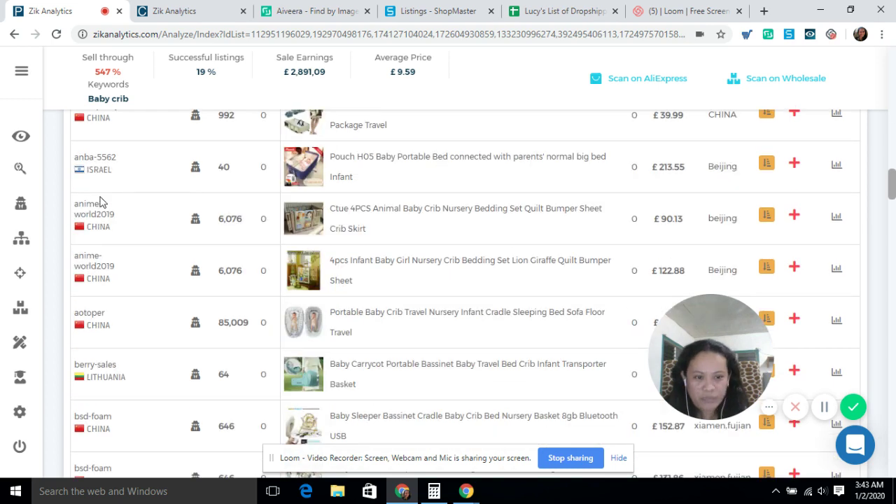
{"action": "scroll", "coordinate": [100, 202], "scroll_direction": "down", "scroll_amount": 2}
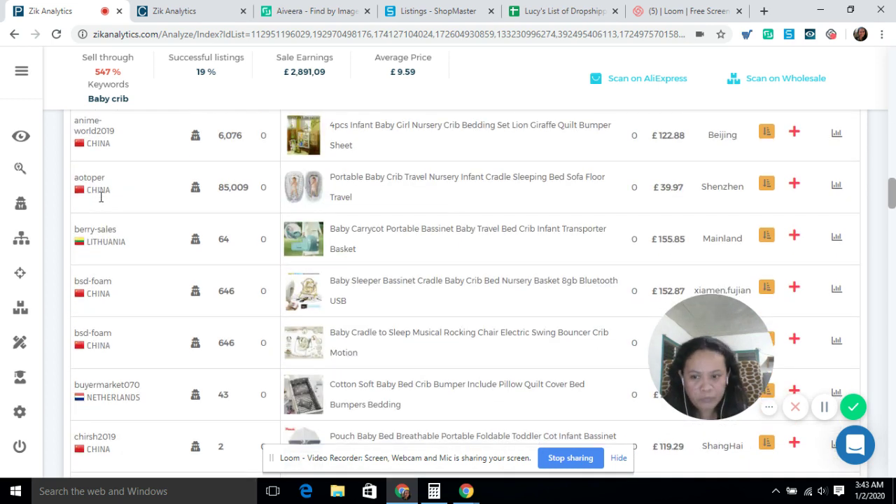
{"action": "scroll", "coordinate": [116, 250], "scroll_direction": "down", "scroll_amount": 1}
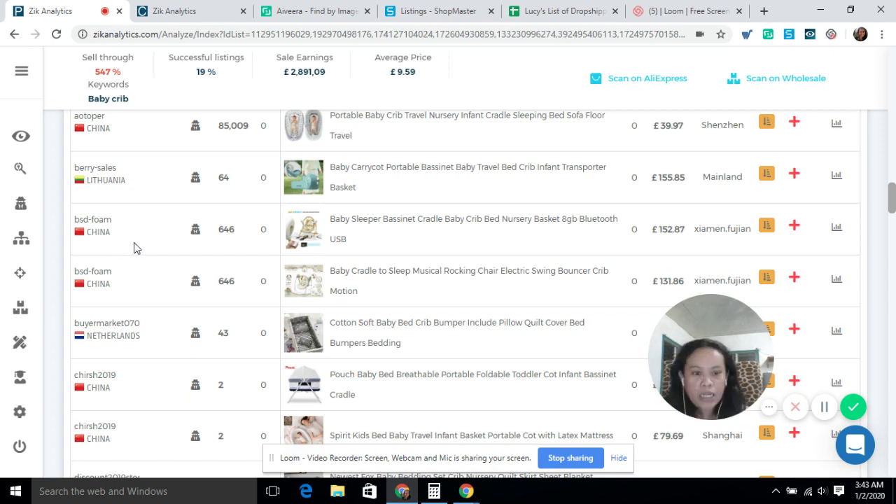
{"action": "scroll", "coordinate": [137, 248], "scroll_direction": "down", "scroll_amount": 1}
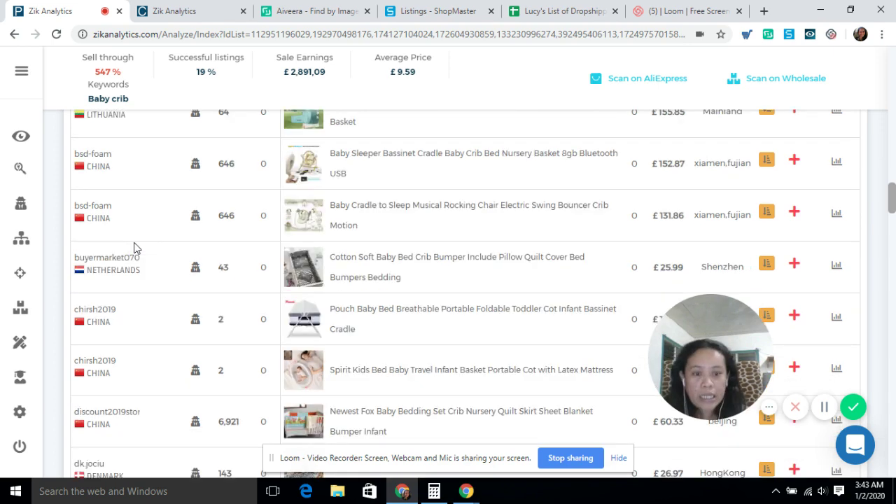
{"action": "scroll", "coordinate": [135, 249], "scroll_direction": "down", "scroll_amount": 1}
{"action": "scroll", "coordinate": [135, 247], "scroll_direction": "up", "scroll_amount": 1}
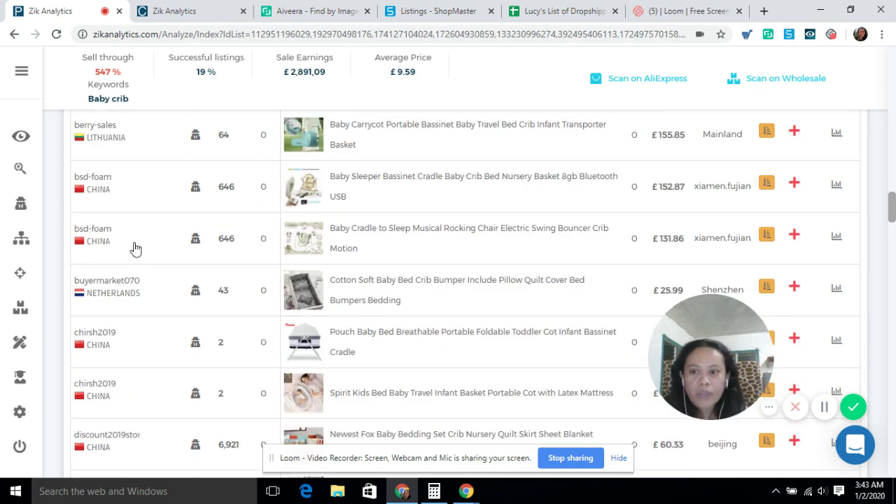
{"action": "scroll", "coordinate": [134, 250], "scroll_direction": "up", "scroll_amount": 2}
{"action": "scroll", "coordinate": [134, 252], "scroll_direction": "down", "scroll_amount": 1}
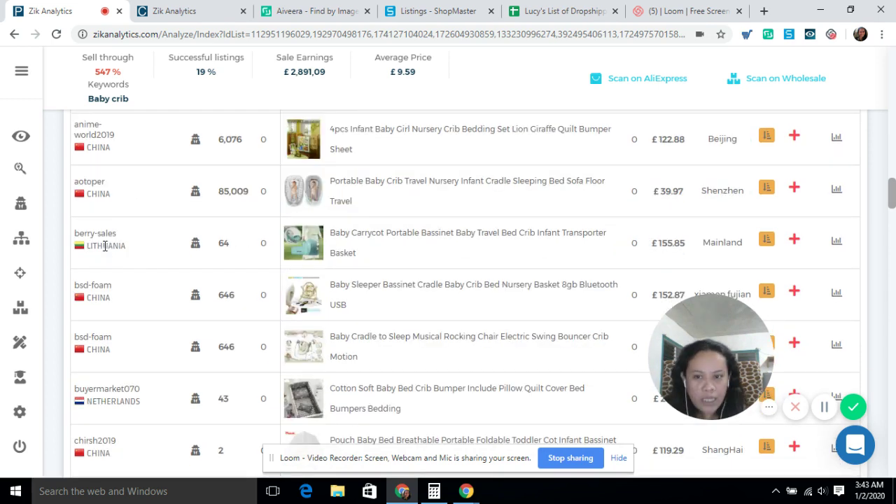
Step: Go back through the analysed baby crib listings and scan the Lithuanian seller berry-sales as a competitor
{"action": "scroll", "coordinate": [105, 246], "scroll_direction": "up", "scroll_amount": 2}
{"action": "scroll", "coordinate": [181, 210], "scroll_direction": "up", "scroll_amount": 5}
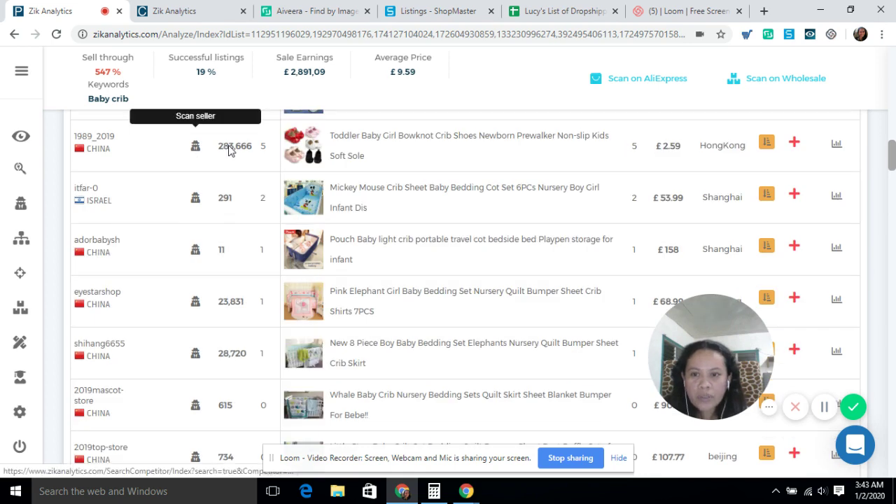
{"action": "scroll", "coordinate": [230, 145], "scroll_direction": "up", "scroll_amount": 3}
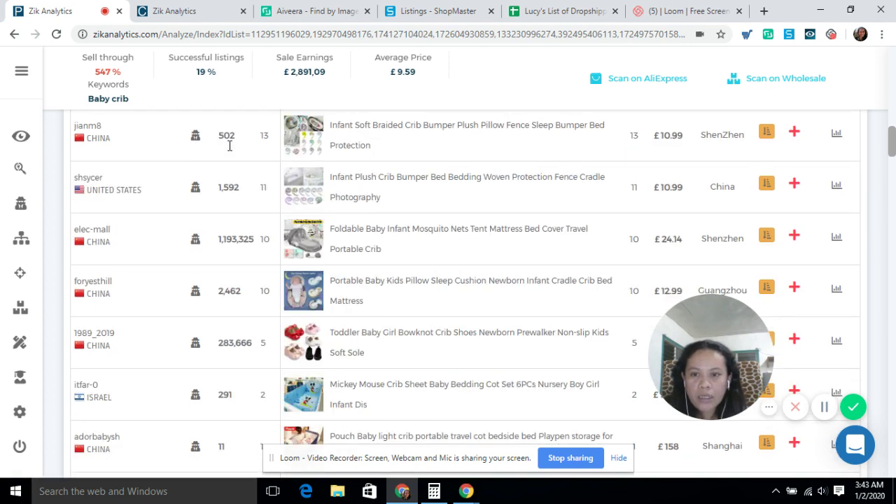
{"action": "scroll", "coordinate": [230, 145], "scroll_direction": "up", "scroll_amount": 2}
{"action": "scroll", "coordinate": [231, 168], "scroll_direction": "up", "scroll_amount": 5}
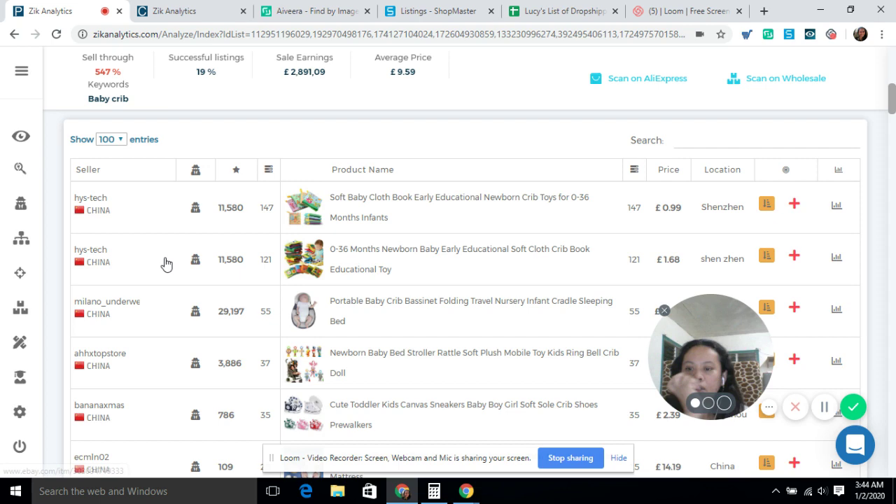
{"action": "scroll", "coordinate": [166, 263], "scroll_direction": "down", "scroll_amount": 4}
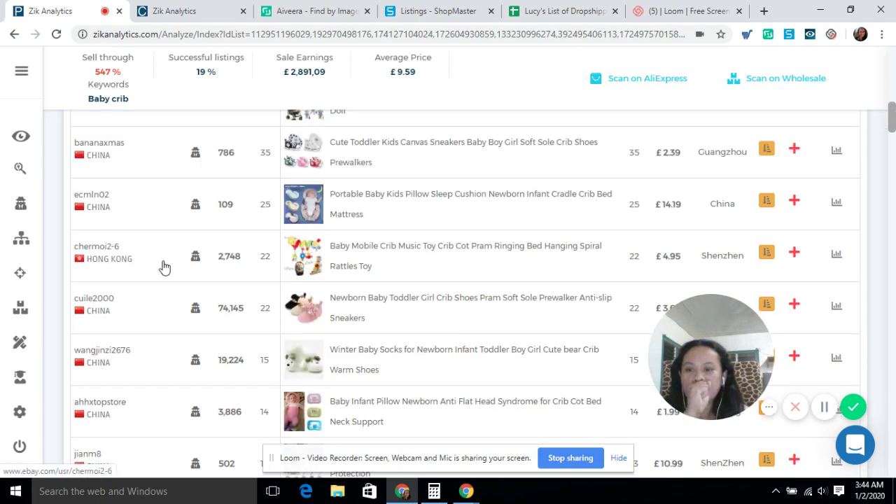
{"action": "scroll", "coordinate": [164, 266], "scroll_direction": "down", "scroll_amount": 10}
{"action": "scroll", "coordinate": [175, 300], "scroll_direction": "down", "scroll_amount": 3}
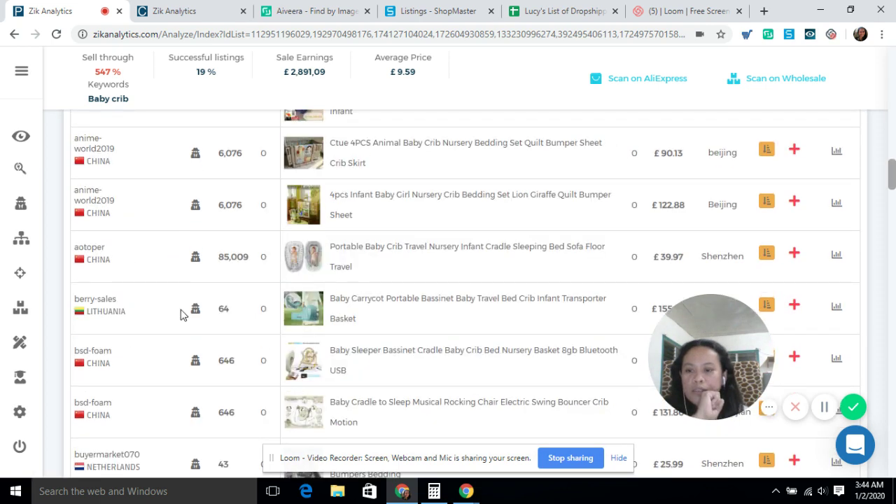
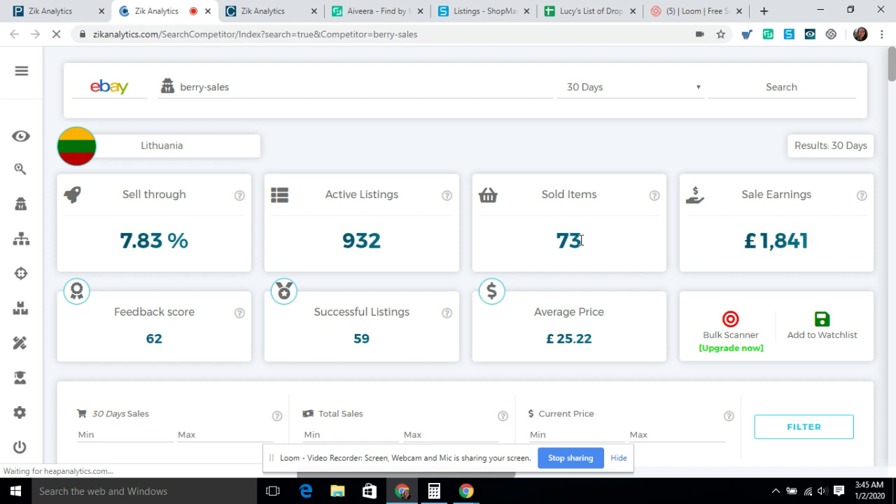
Step: Examine the 30-day sales summary for berry-sales and the upload dates, sales and prices of its products
{"action": "scroll", "coordinate": [580, 240], "scroll_direction": "down", "scroll_amount": 2}
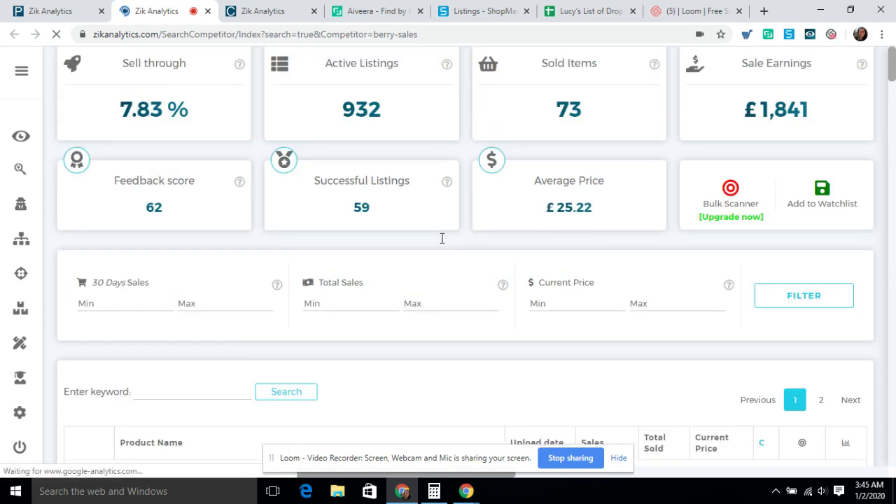
{"action": "scroll", "coordinate": [441, 238], "scroll_direction": "down", "scroll_amount": 3}
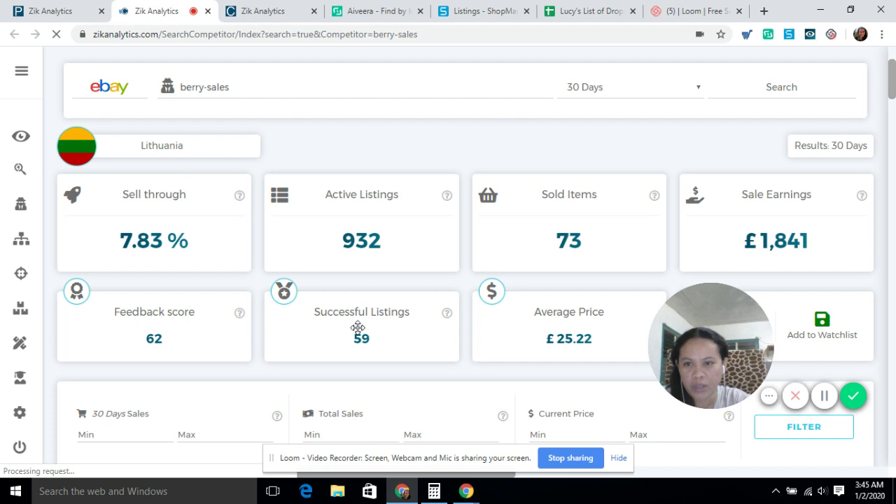
{"action": "scroll", "coordinate": [357, 327], "scroll_direction": "down", "scroll_amount": 2}
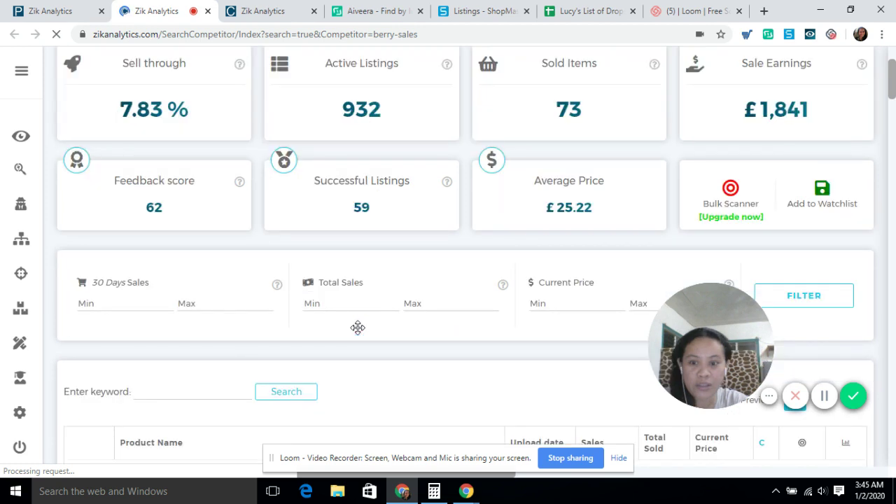
{"action": "scroll", "coordinate": [173, 195], "scroll_direction": "down", "scroll_amount": 5}
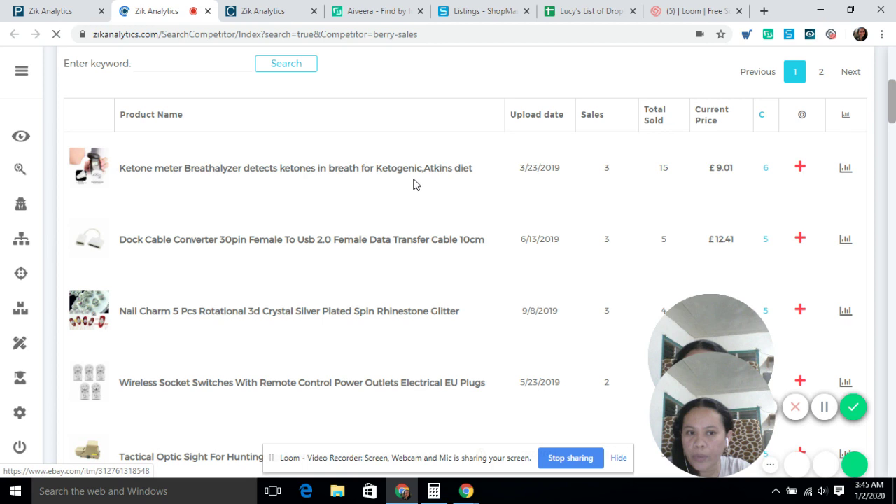
{"action": "scroll", "coordinate": [329, 173], "scroll_direction": "up", "scroll_amount": 2}
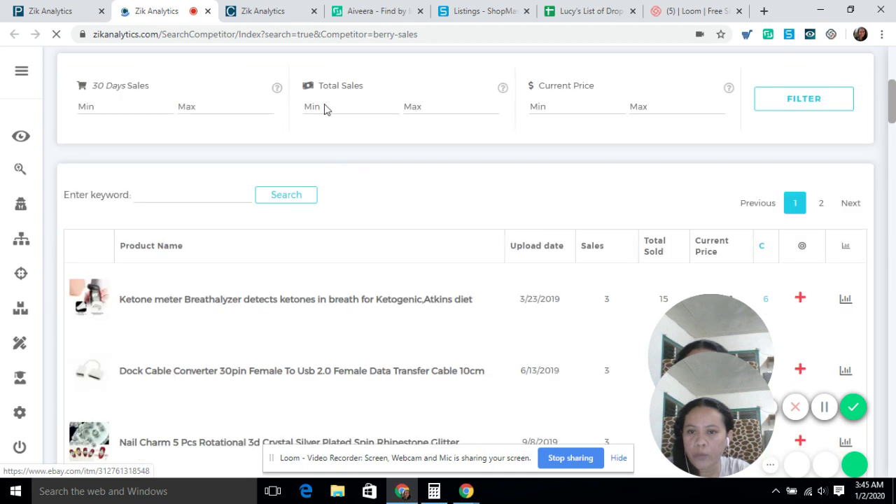
{"action": "scroll", "coordinate": [324, 109], "scroll_direction": "up", "scroll_amount": 1}
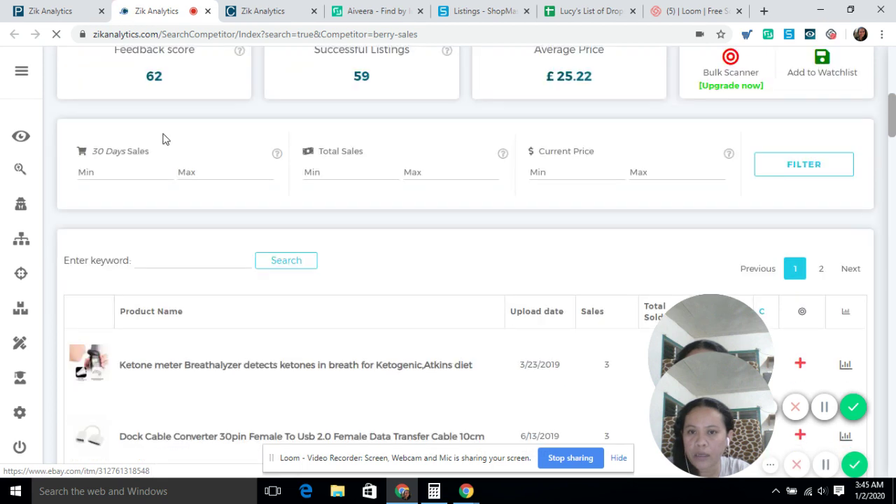
Step: Set the product filter's minimum total sales to 2 and its minimum current price to 12
{"action": "left_click", "coordinate": [317, 171]}
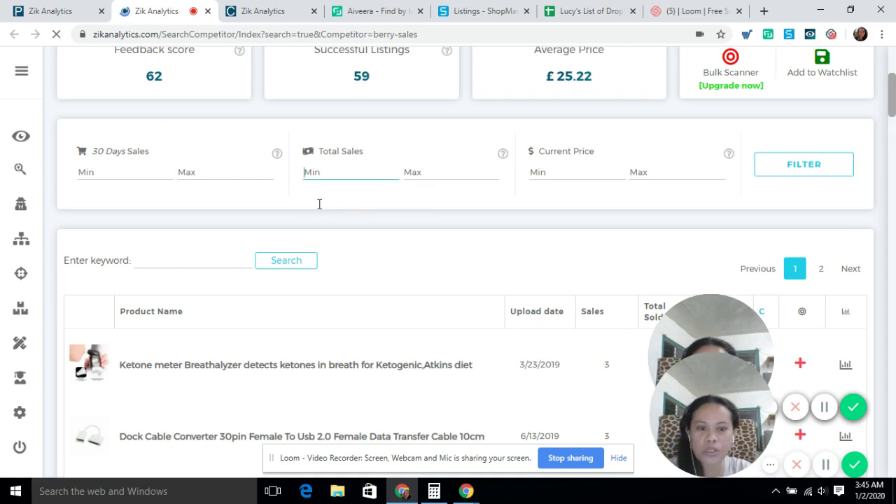
{"action": "type", "text": "2"}
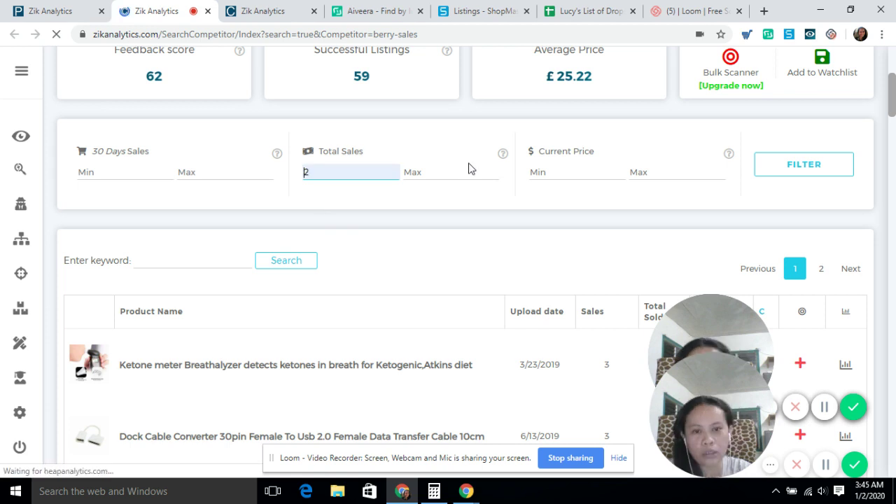
{"action": "left_click", "coordinate": [543, 170]}
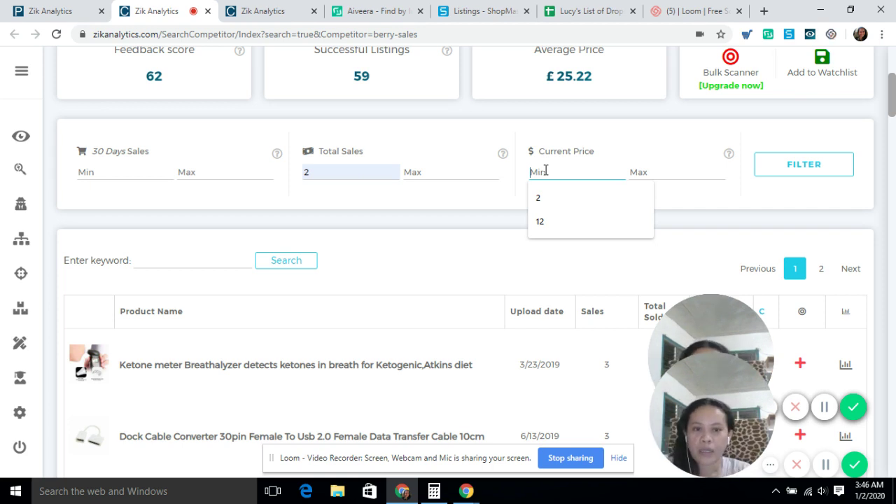
{"action": "type", "text": "12"}
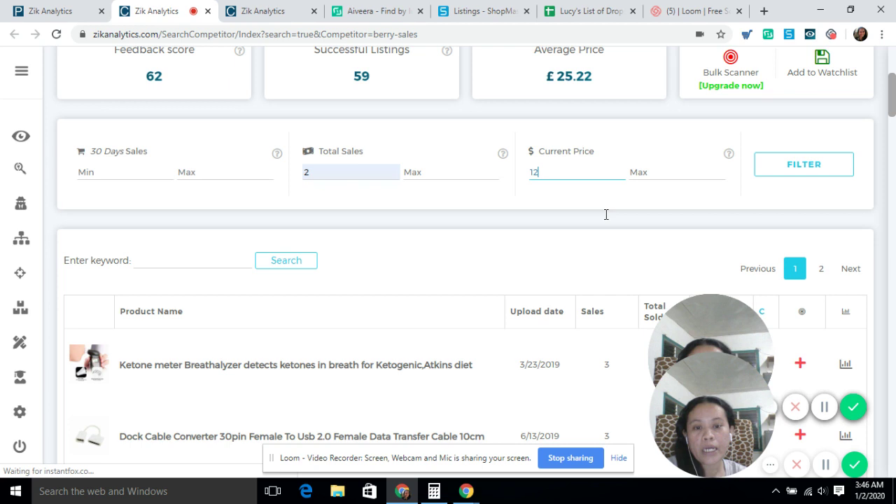
Step: Check the unfiltered berry-sales products and apply the total sales and current price filter to them
{"action": "scroll", "coordinate": [301, 228], "scroll_direction": "down", "scroll_amount": 10}
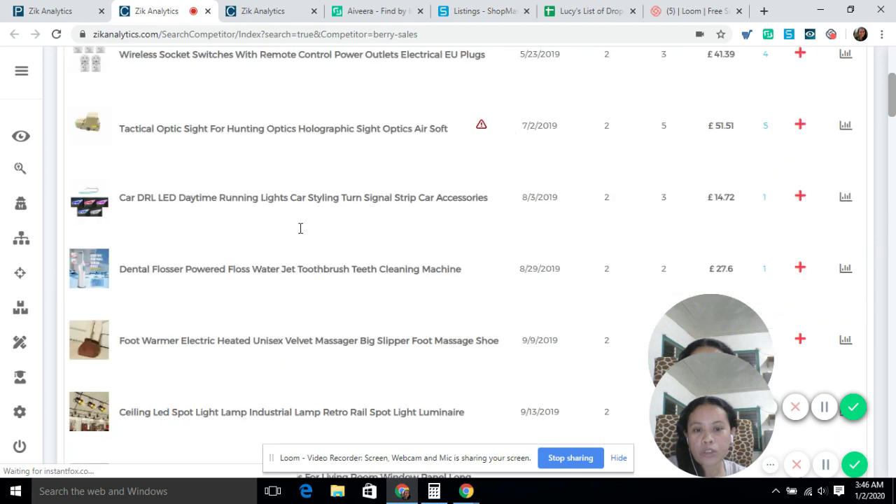
{"action": "scroll", "coordinate": [301, 228], "scroll_direction": "down", "scroll_amount": 5}
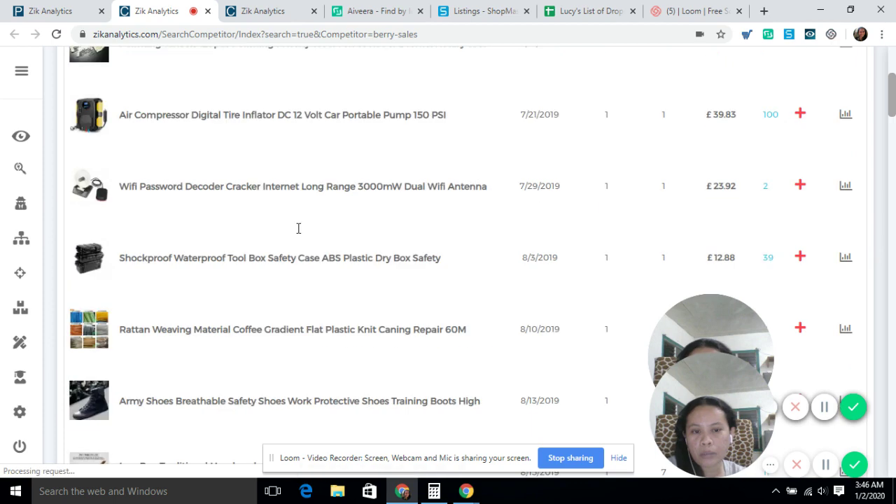
{"action": "scroll", "coordinate": [298, 228], "scroll_direction": "up", "scroll_amount": 1}
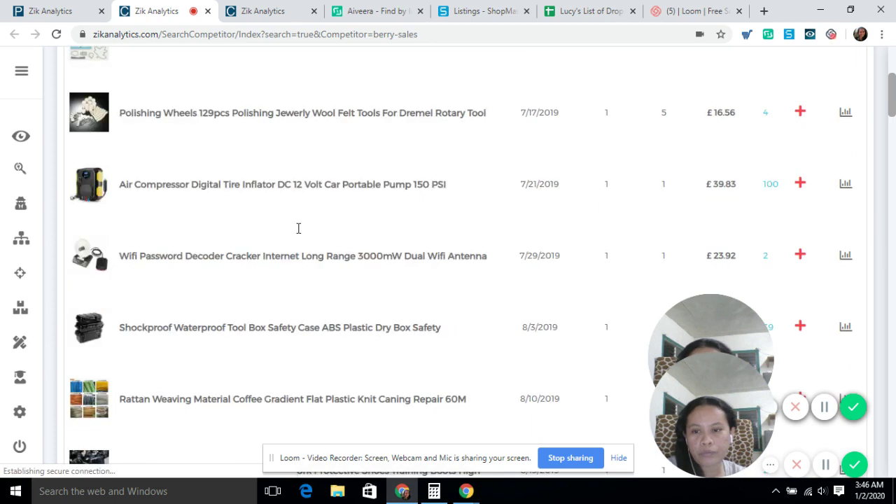
{"action": "scroll", "coordinate": [298, 228], "scroll_direction": "up", "scroll_amount": 5}
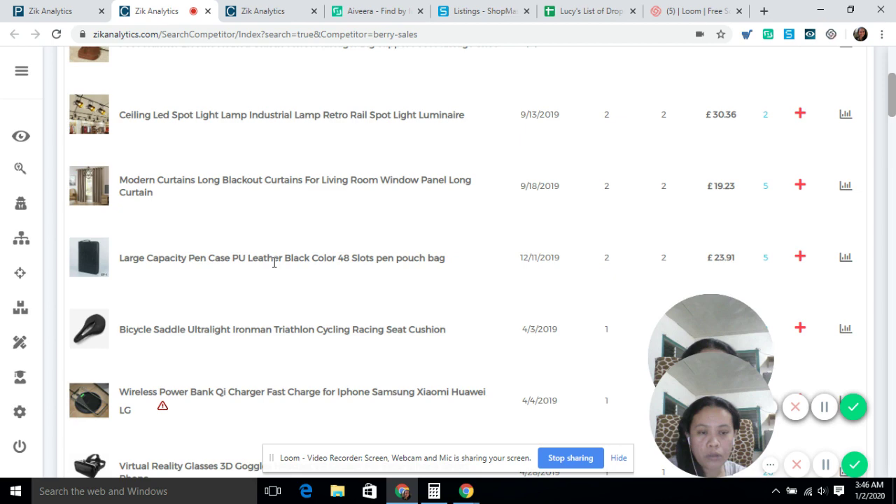
{"action": "scroll", "coordinate": [431, 319], "scroll_direction": "up", "scroll_amount": 10}
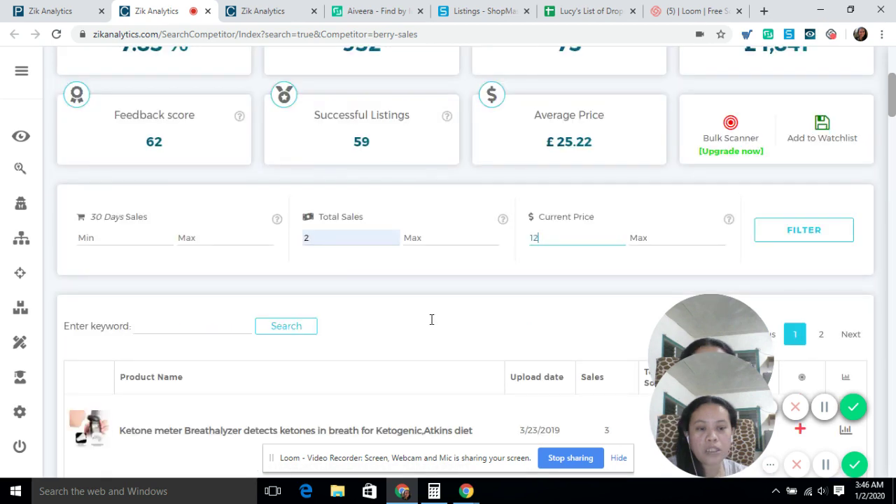
{"action": "scroll", "coordinate": [431, 319], "scroll_direction": "down", "scroll_amount": 5}
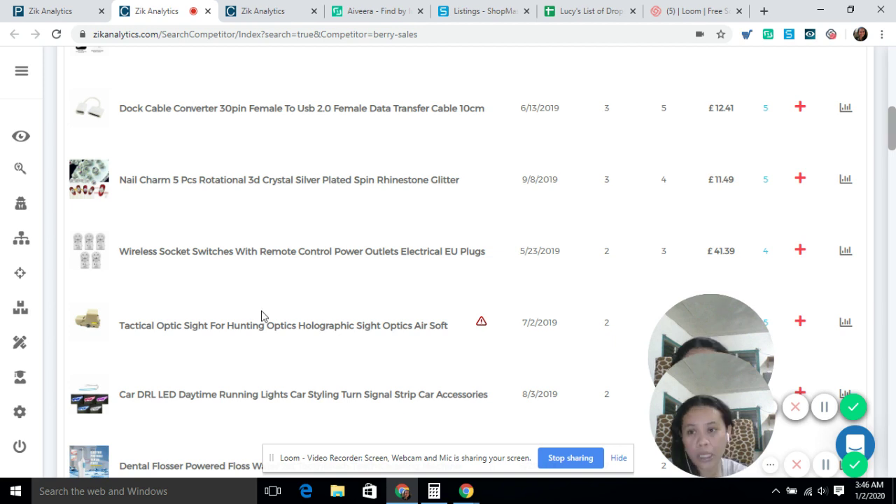
{"action": "scroll", "coordinate": [261, 316], "scroll_direction": "up", "scroll_amount": 4}
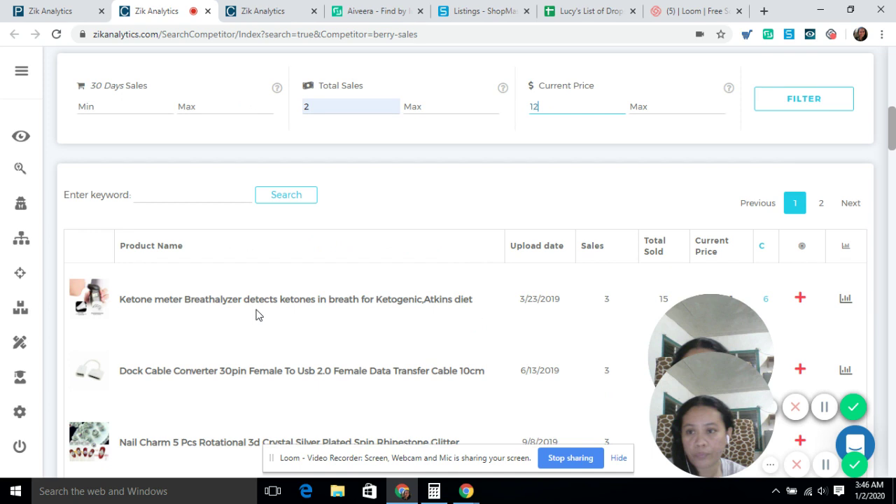
{"action": "scroll", "coordinate": [255, 315], "scroll_direction": "up", "scroll_amount": 1}
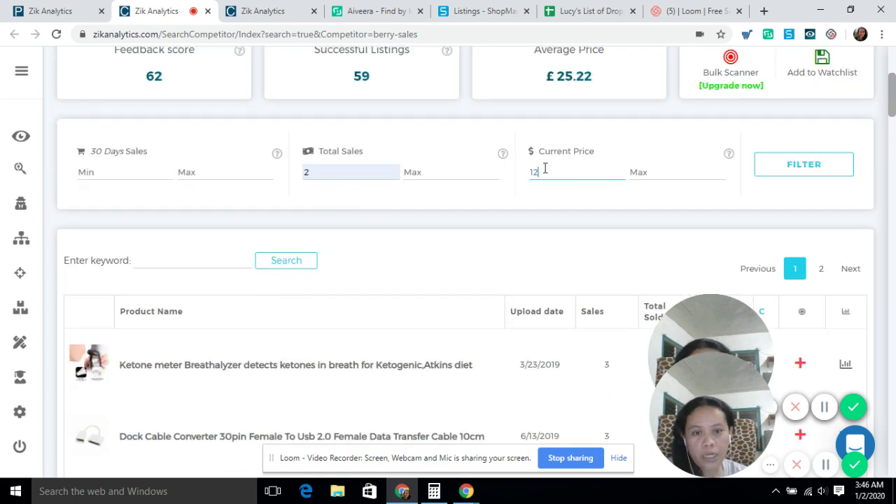
{"action": "left_click", "coordinate": [804, 168]}
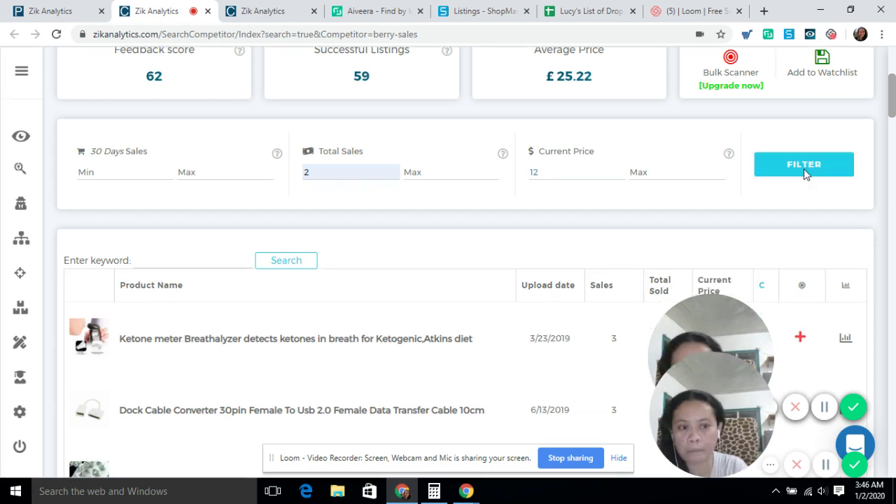
Step: Review the filtered berry-sales products and compare them with the successful listings figure
{"action": "scroll", "coordinate": [804, 168], "scroll_direction": "down", "scroll_amount": 3}
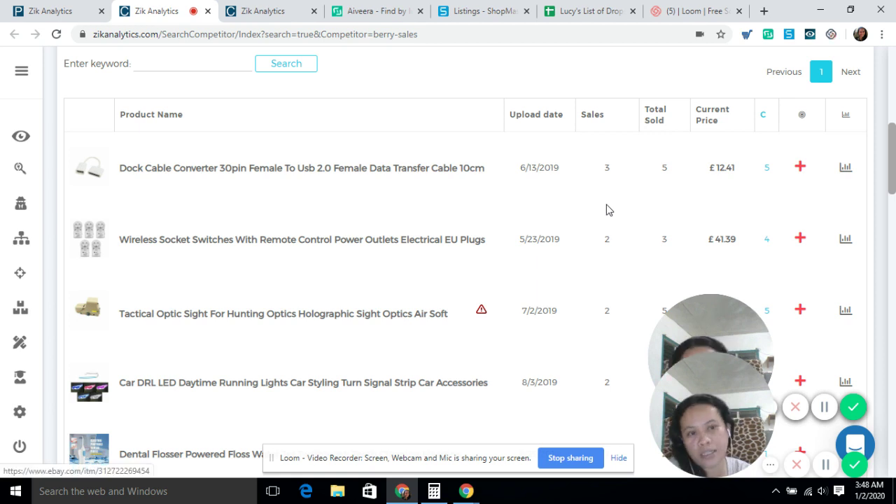
{"action": "scroll", "coordinate": [355, 154], "scroll_direction": "up", "scroll_amount": 4}
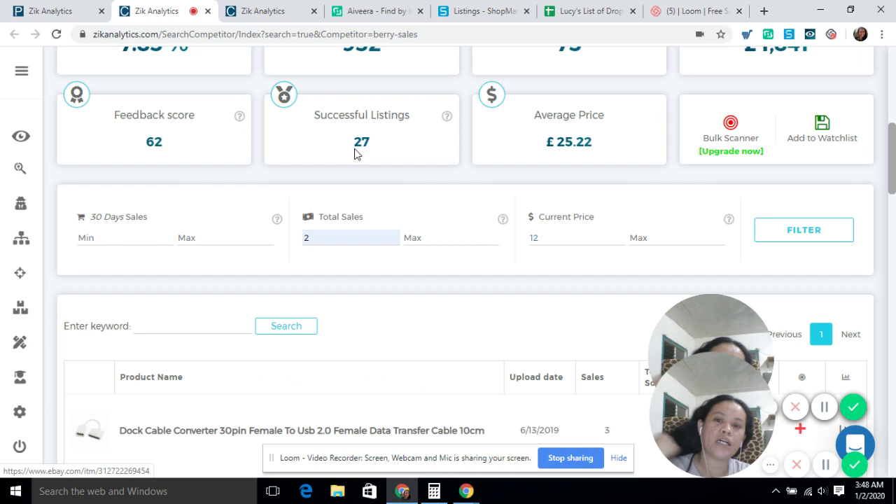
{"action": "scroll", "coordinate": [409, 180], "scroll_direction": "down", "scroll_amount": 2}
{"action": "scroll", "coordinate": [408, 181], "scroll_direction": "down", "scroll_amount": 2}
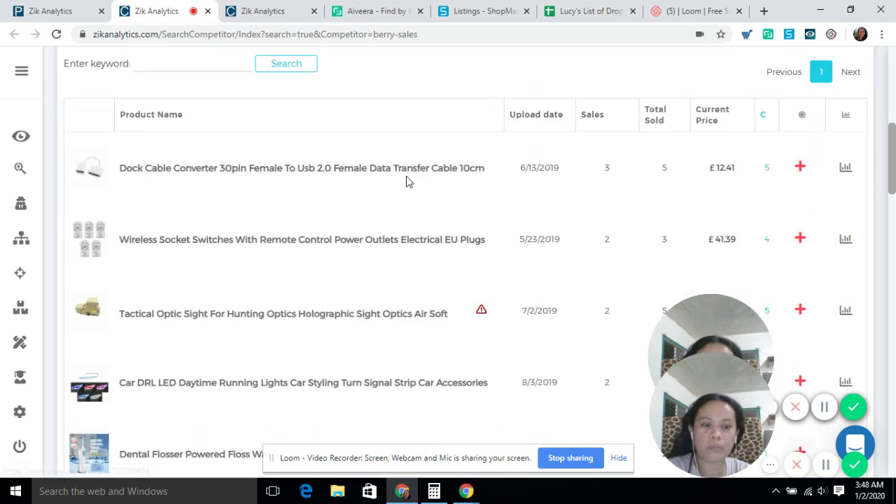
Step: Scan the whole filtered berry-sales product list for candidate items, comparing upload dates, sales, total sold and current prices
{"action": "scroll", "coordinate": [408, 182], "scroll_direction": "down", "scroll_amount": 5}
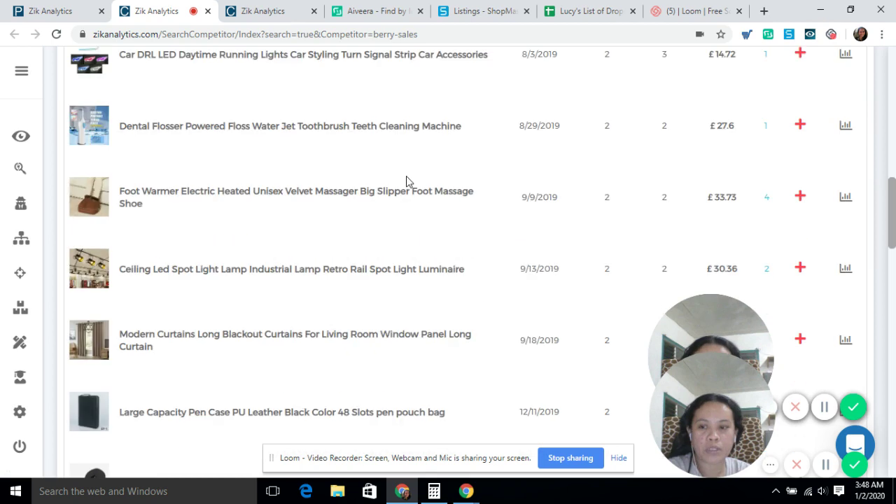
{"action": "scroll", "coordinate": [295, 197], "scroll_direction": "down", "scroll_amount": 5}
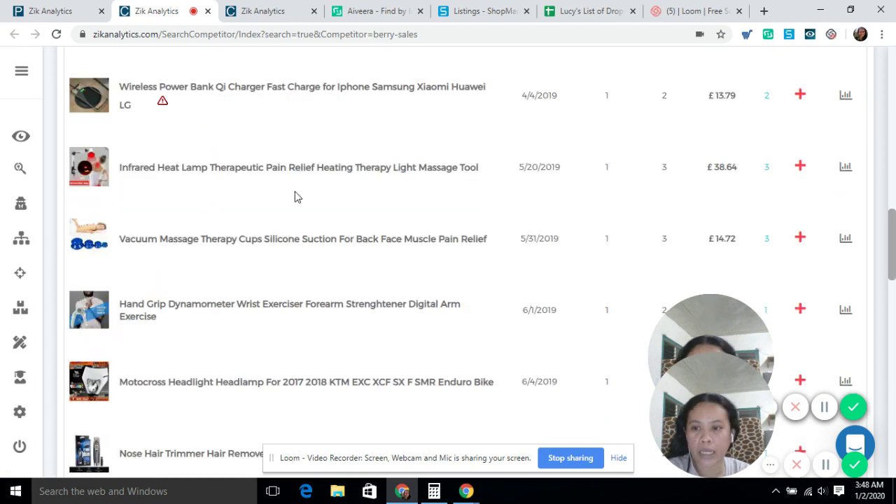
{"action": "scroll", "coordinate": [295, 196], "scroll_direction": "down", "scroll_amount": 3}
{"action": "scroll", "coordinate": [272, 280], "scroll_direction": "down", "scroll_amount": 10}
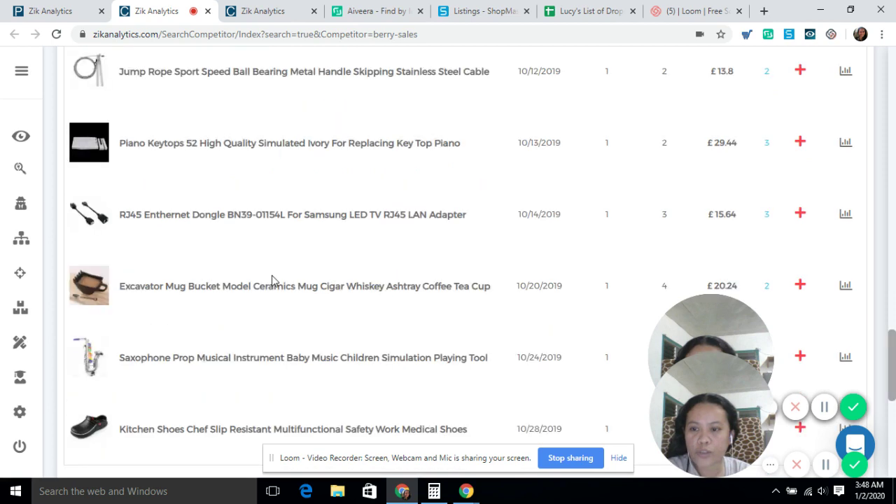
{"action": "scroll", "coordinate": [273, 280], "scroll_direction": "down", "scroll_amount": 5}
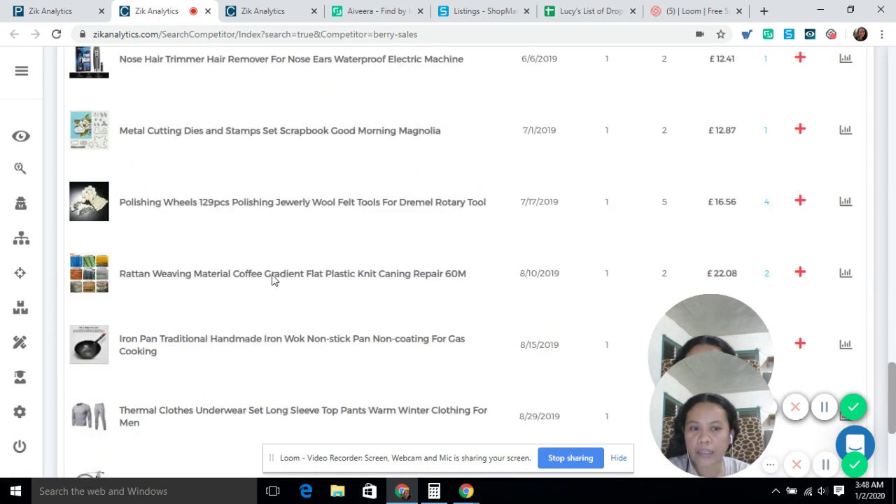
{"action": "scroll", "coordinate": [272, 280], "scroll_direction": "up", "scroll_amount": 10}
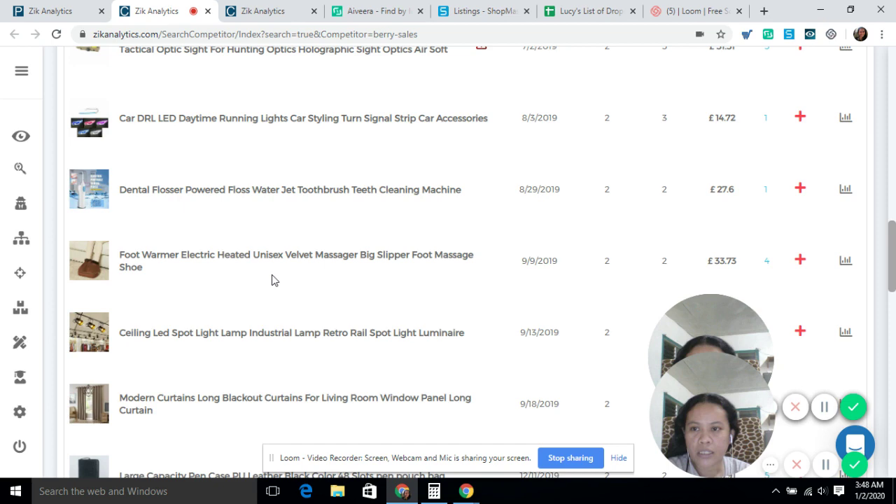
{"action": "scroll", "coordinate": [264, 145], "scroll_direction": "up", "scroll_amount": 3}
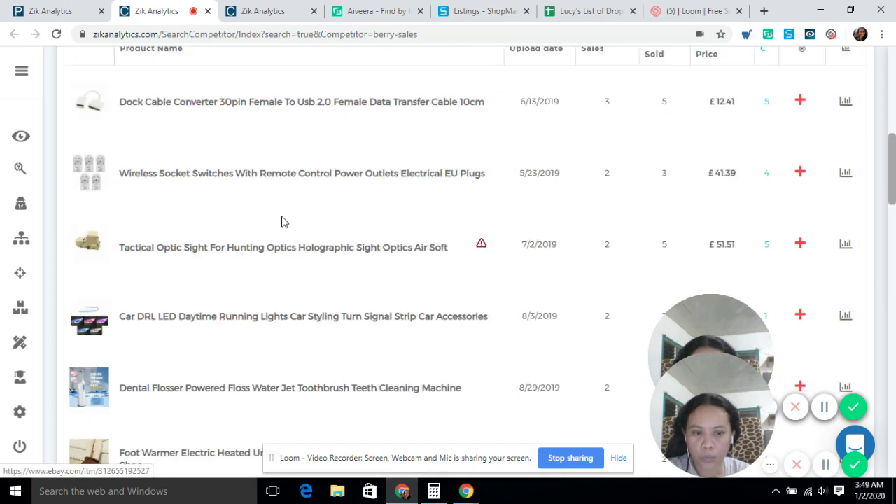
{"action": "scroll", "coordinate": [294, 238], "scroll_direction": "up", "scroll_amount": 3}
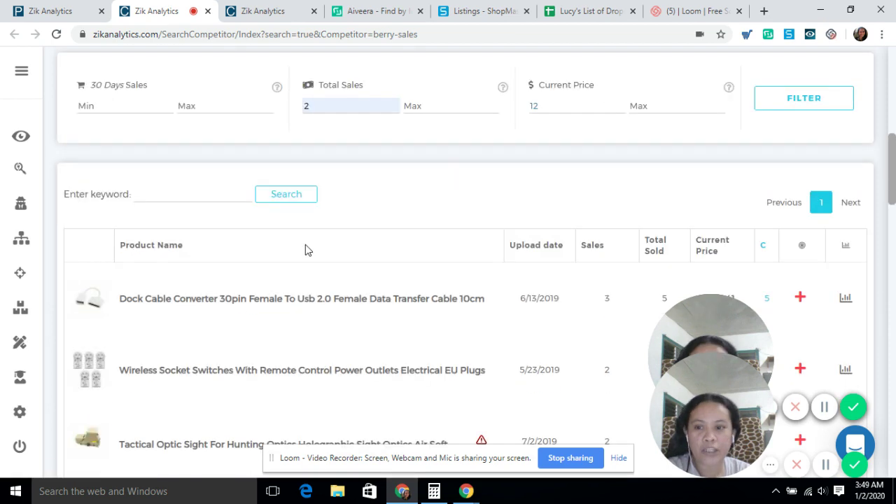
{"action": "scroll", "coordinate": [217, 240], "scroll_direction": "down", "scroll_amount": 2}
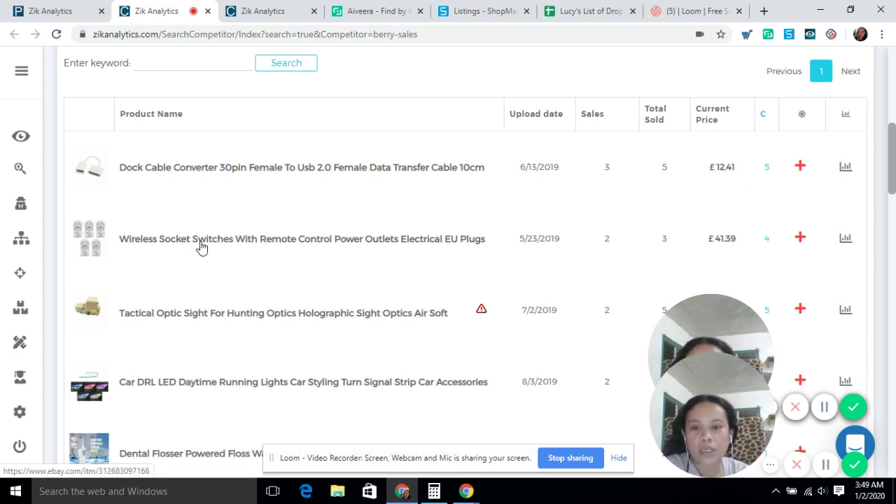
Step: Open the eBay listing for the Wireless Socket Switches With Remote Control and examine its photos, price and shipping details
{"action": "left_click", "coordinate": [265, 247]}
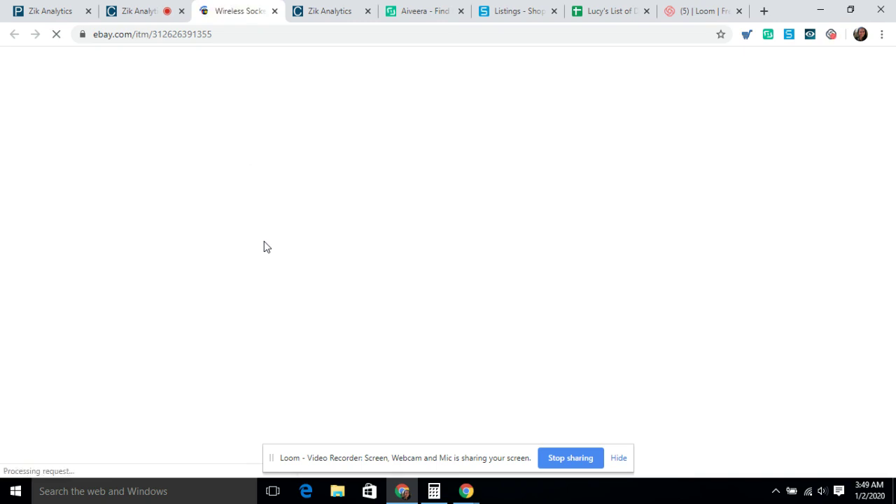
{"action": "scroll", "coordinate": [729, 400], "scroll_direction": "down", "scroll_amount": 2}
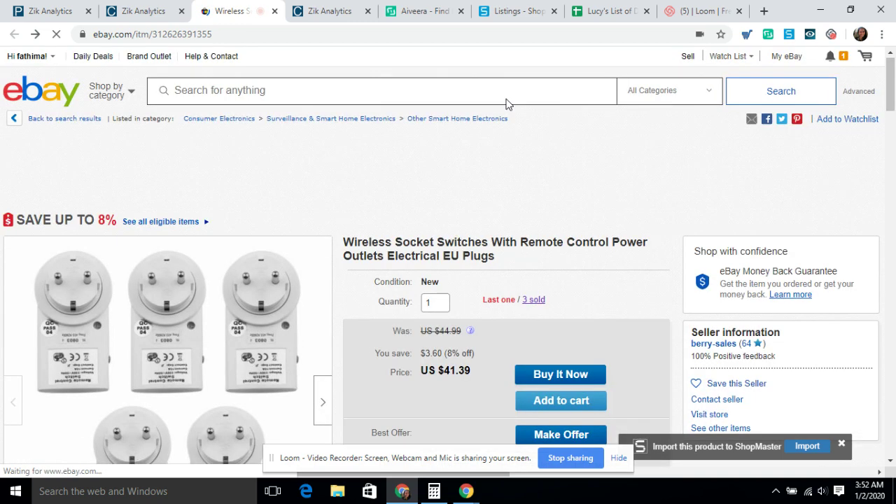
{"action": "left_click", "coordinate": [415, 18]}
{"action": "left_click", "coordinate": [226, 10]}
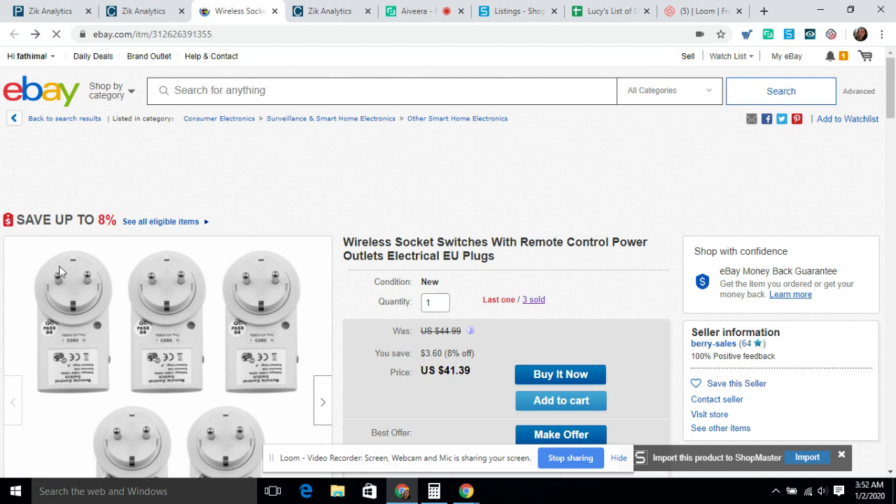
{"action": "scroll", "coordinate": [59, 272], "scroll_direction": "down", "scroll_amount": 2}
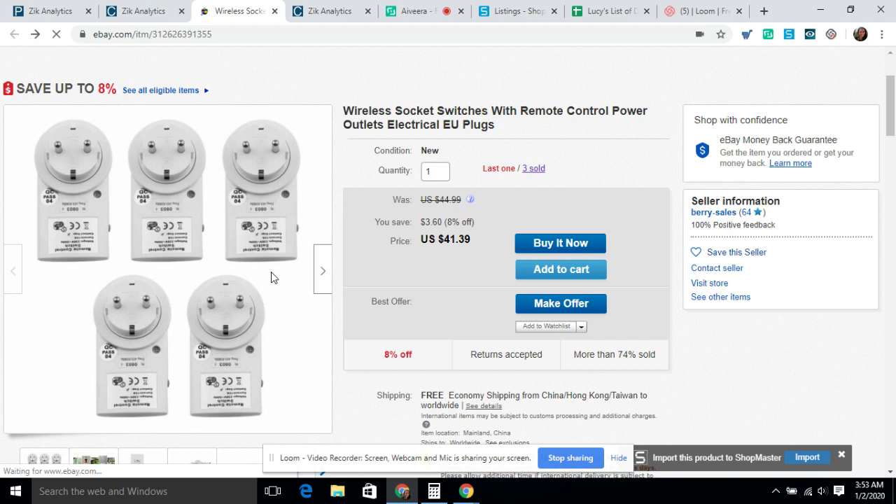
{"action": "scroll", "coordinate": [155, 301], "scroll_direction": "up", "scroll_amount": 1}
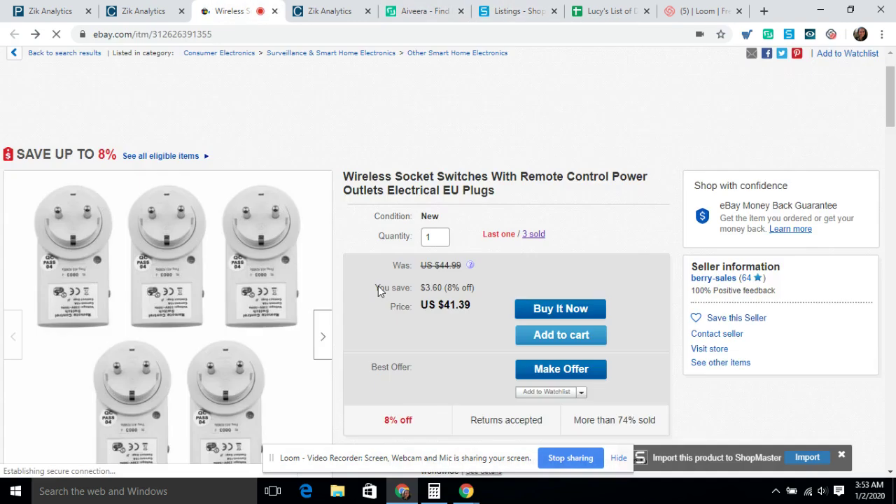
Step: Copy the eBay listing's link and search Aiveera for the matching product on AliExpress
{"action": "left_click", "coordinate": [152, 35]}
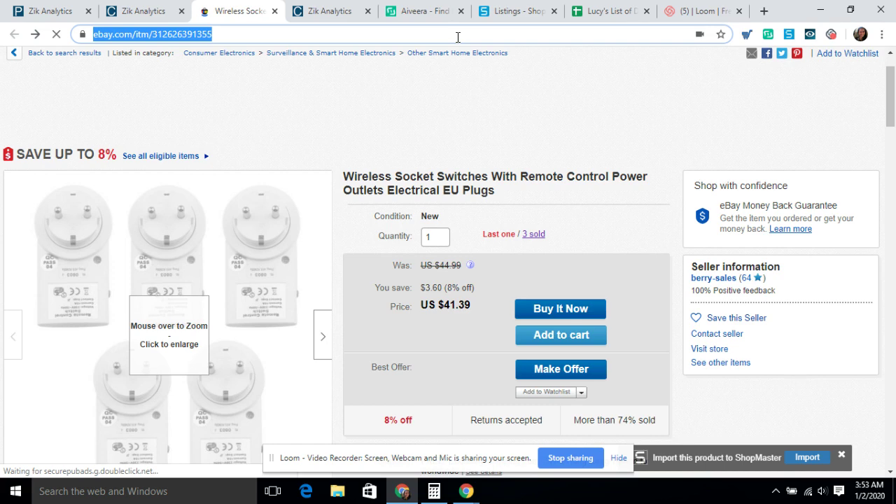
{"action": "left_click", "coordinate": [413, 12]}
{"action": "left_click", "coordinate": [459, 311]}
{"action": "left_click", "coordinate": [661, 321]}
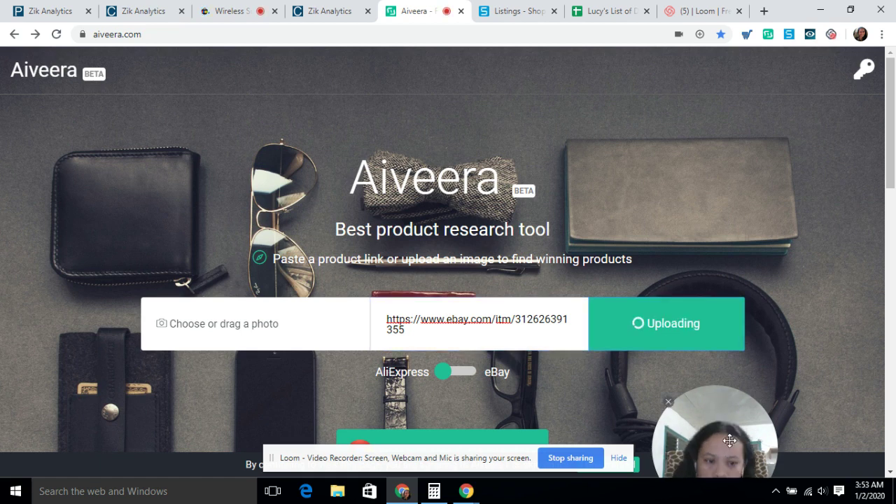
{"action": "left_click_drag", "start_coordinate": [719, 417], "coordinate": [770, 383]}
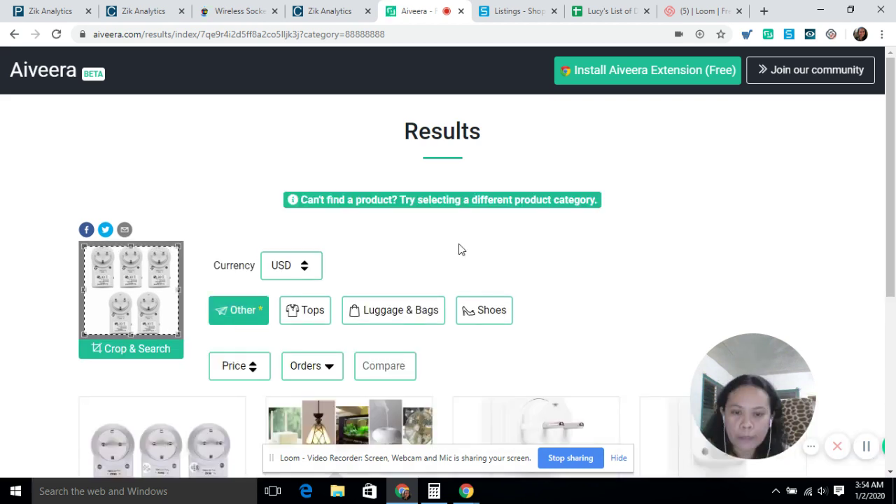
Step: Compare the Aiveera results with the eBay listing's photos, item location and delivery details to identify the matching socket set
{"action": "scroll", "coordinate": [123, 200], "scroll_direction": "down", "scroll_amount": 3}
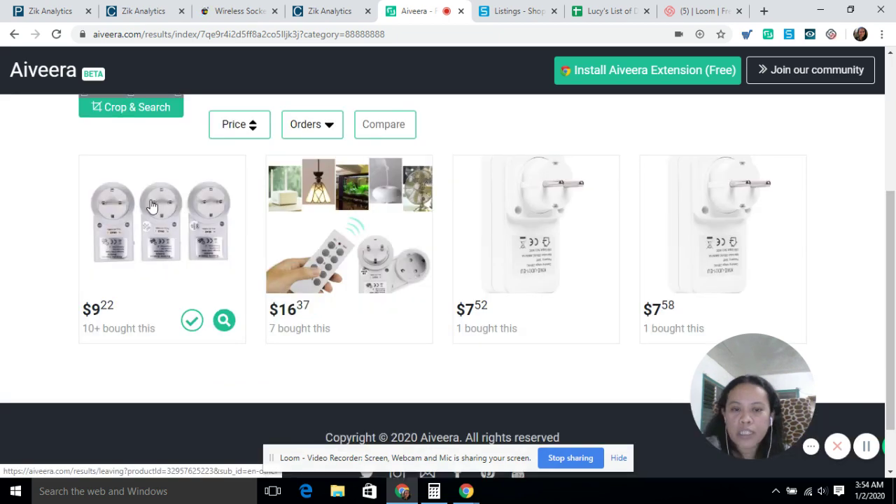
{"action": "scroll", "coordinate": [408, 314], "scroll_direction": "up", "scroll_amount": 2}
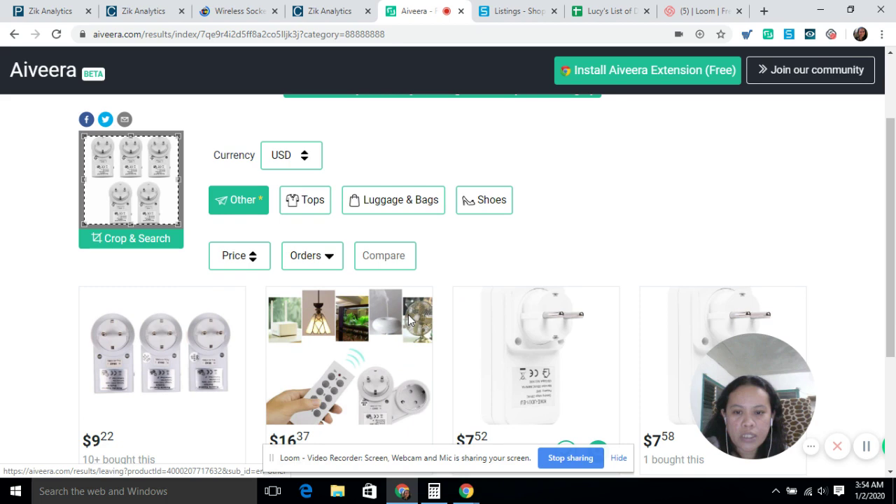
{"action": "key", "text": "ctrl+3"}
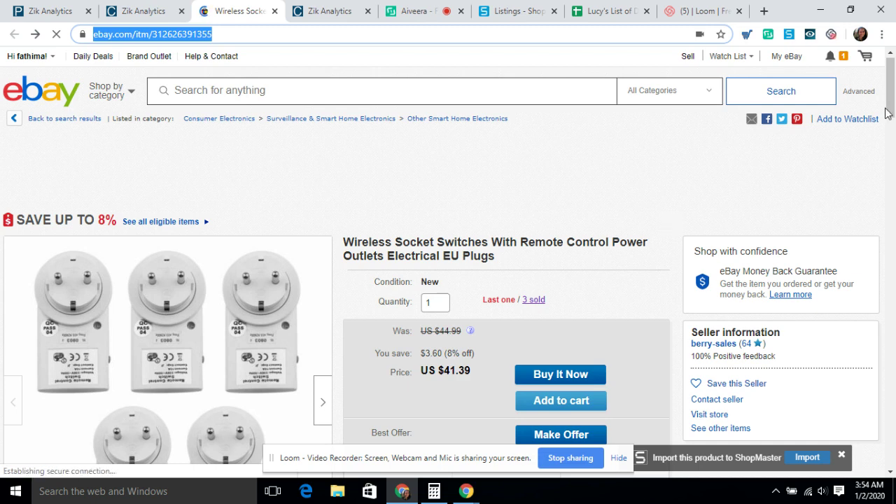
{"action": "scroll", "coordinate": [891, 103], "scroll_direction": "down", "scroll_amount": 10}
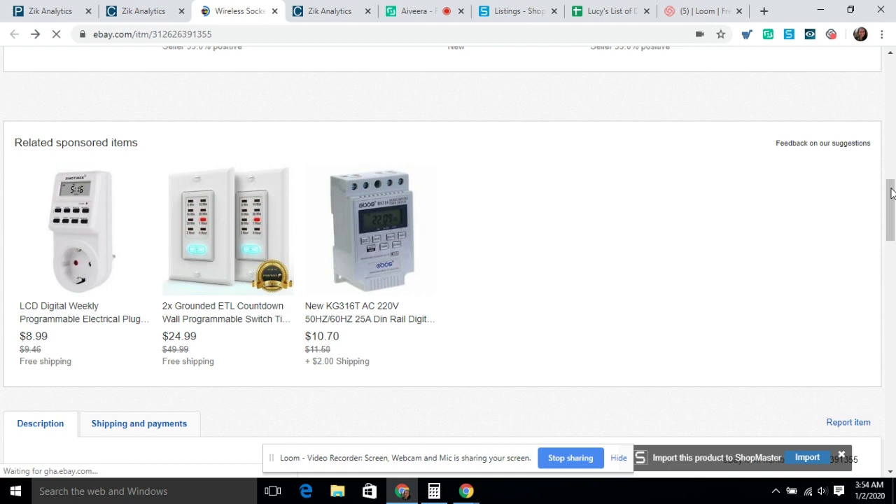
{"action": "scroll", "coordinate": [710, 217], "scroll_direction": "up", "scroll_amount": 5}
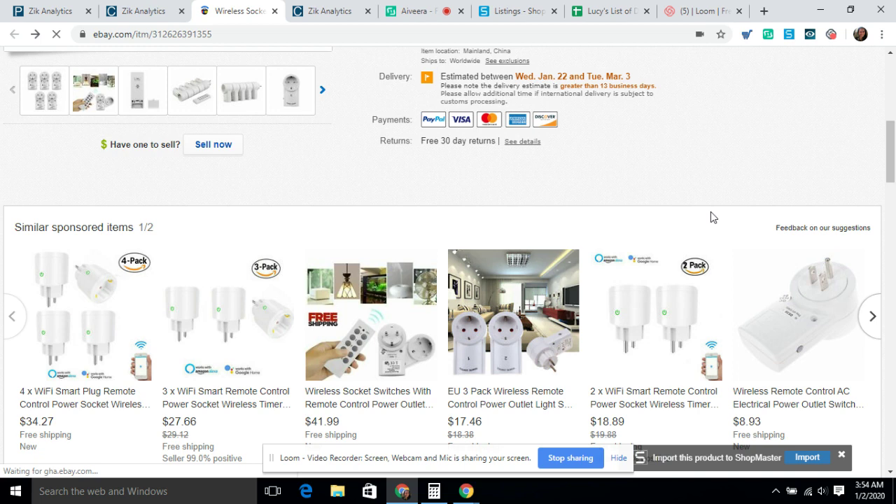
{"action": "scroll", "coordinate": [710, 214], "scroll_direction": "up", "scroll_amount": 2}
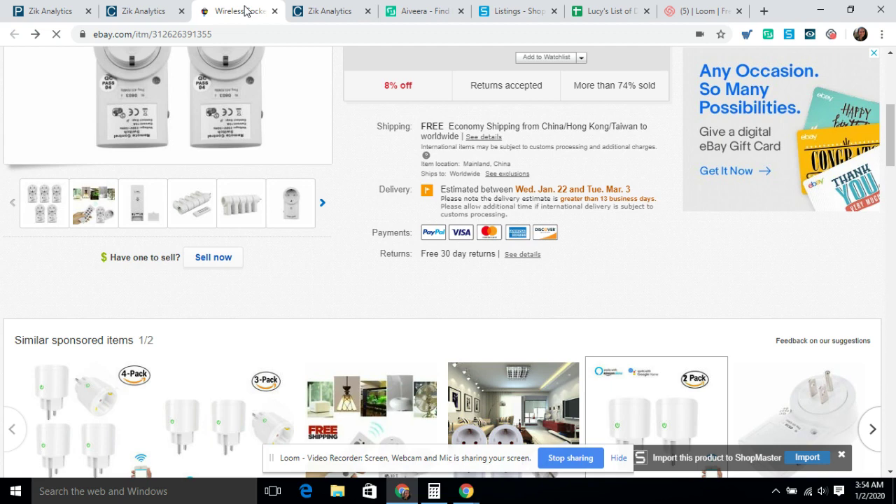
{"action": "scroll", "coordinate": [357, 171], "scroll_direction": "down", "scroll_amount": 1}
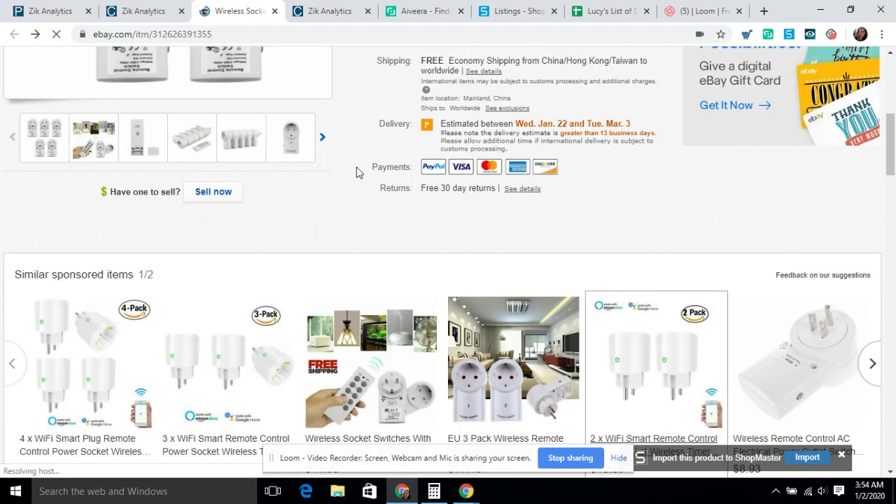
{"action": "scroll", "coordinate": [80, 276], "scroll_direction": "up", "scroll_amount": 2}
Step: Open the $16.37 remote-control socket result from Aiveera on AliExpress and close the spare Zik Analytics page
{"action": "key", "text": "ctrl+5"}
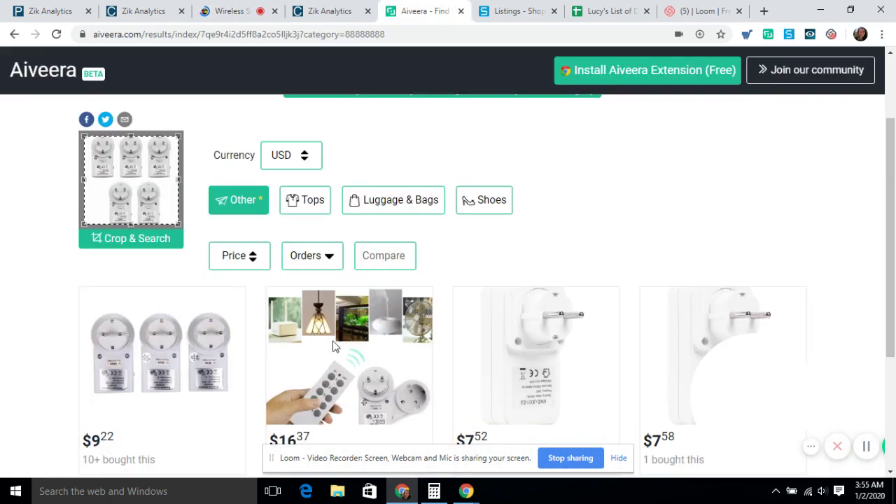
{"action": "left_click", "coordinate": [368, 352]}
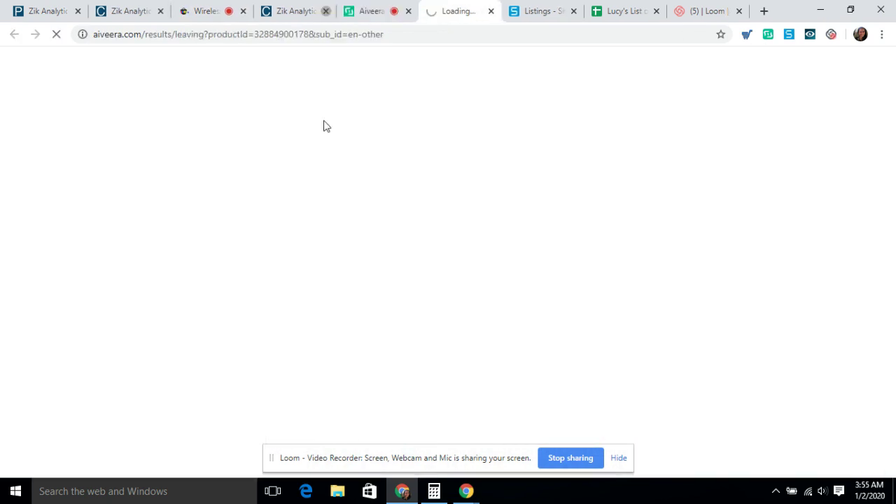
{"action": "left_click", "coordinate": [325, 10]}
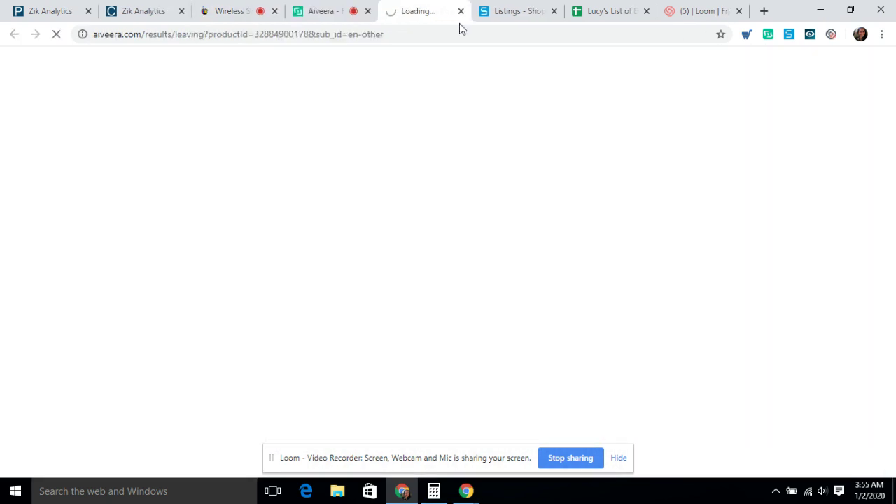
{"action": "left_click", "coordinate": [229, 10]}
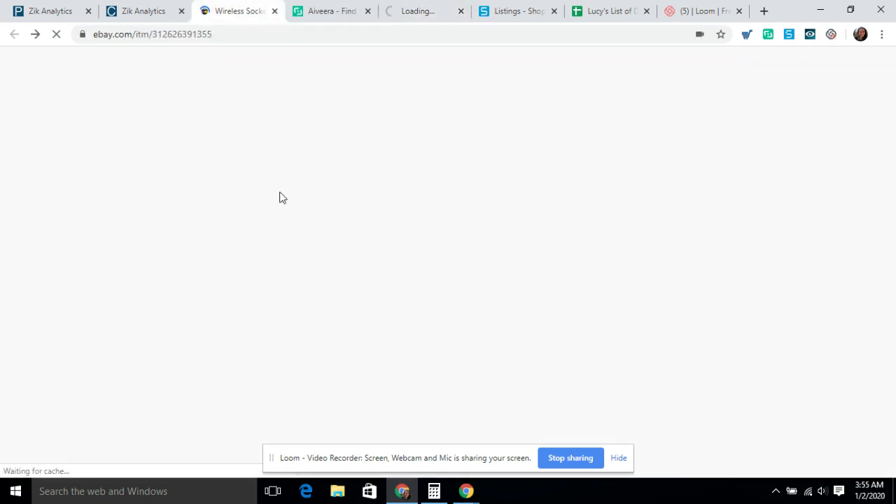
{"action": "left_click", "coordinate": [410, 13]}
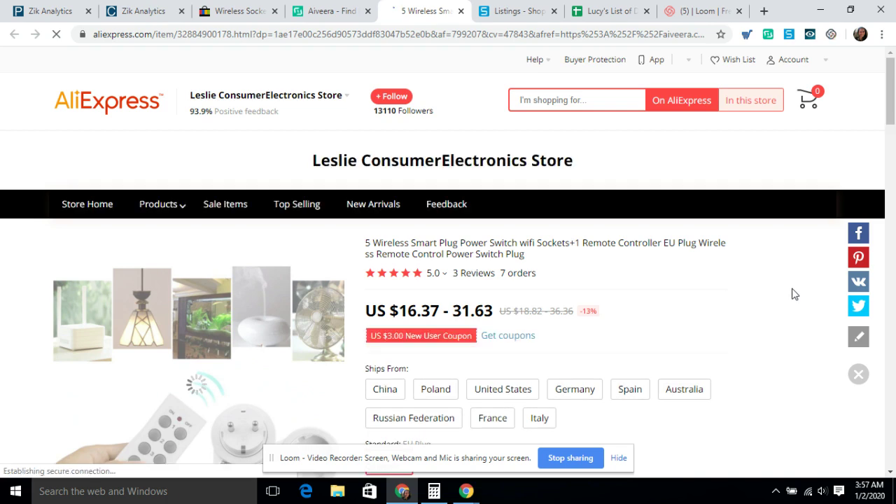
Step: Select China as the ship-from country for the AliExpress socket set
{"action": "scroll", "coordinate": [794, 294], "scroll_direction": "down", "scroll_amount": 1}
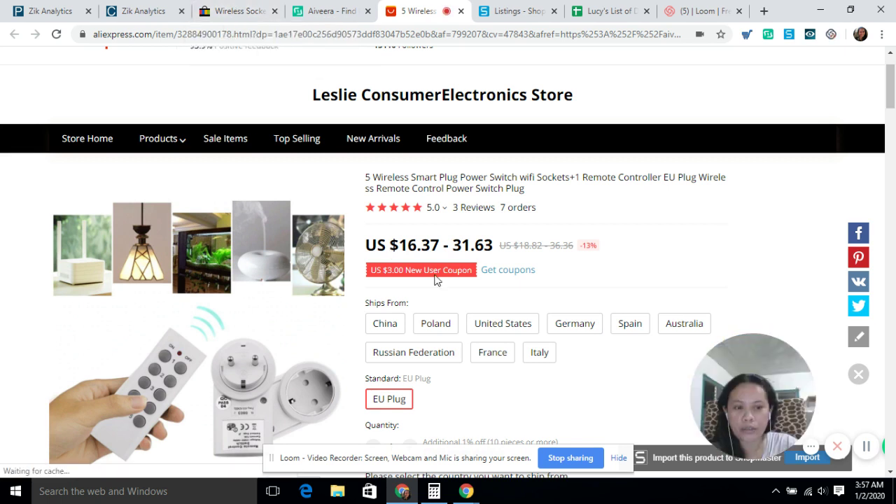
{"action": "left_click", "coordinate": [387, 325]}
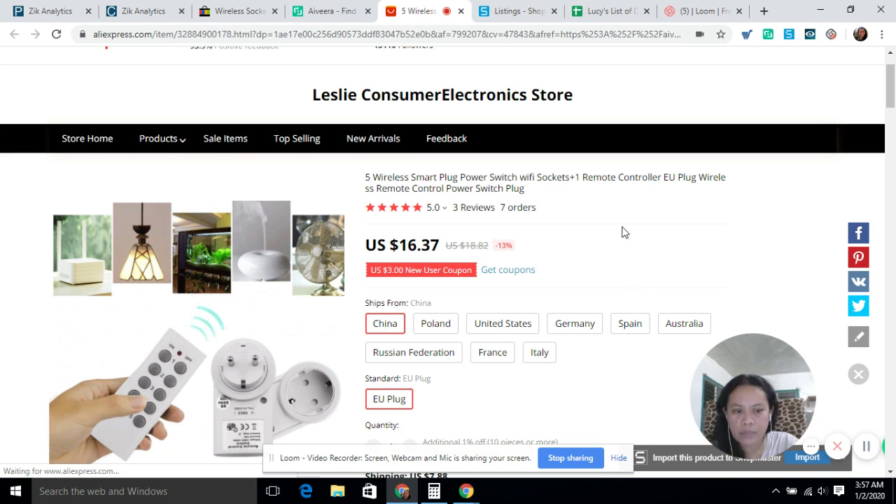
{"action": "scroll", "coordinate": [625, 232], "scroll_direction": "up", "scroll_amount": 1}
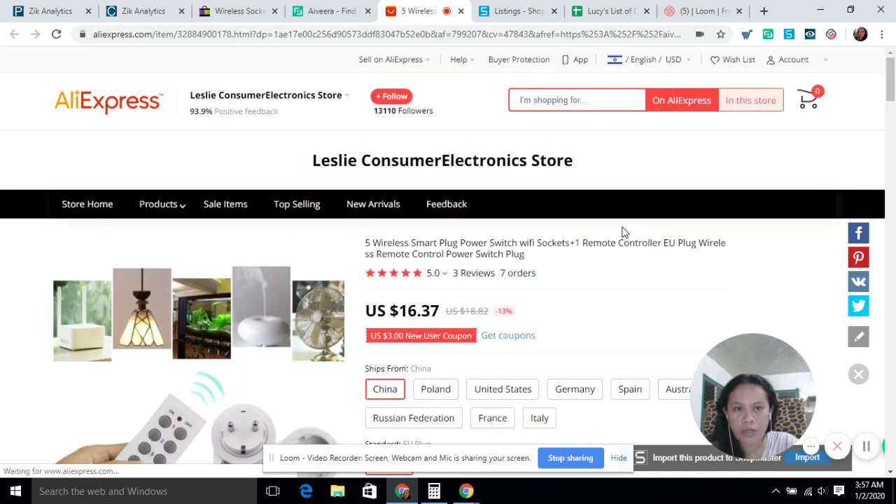
Step: Check the ship-to country and the shipping cost and delivery estimate for the AliExpress socket set
{"action": "left_click", "coordinate": [633, 63]}
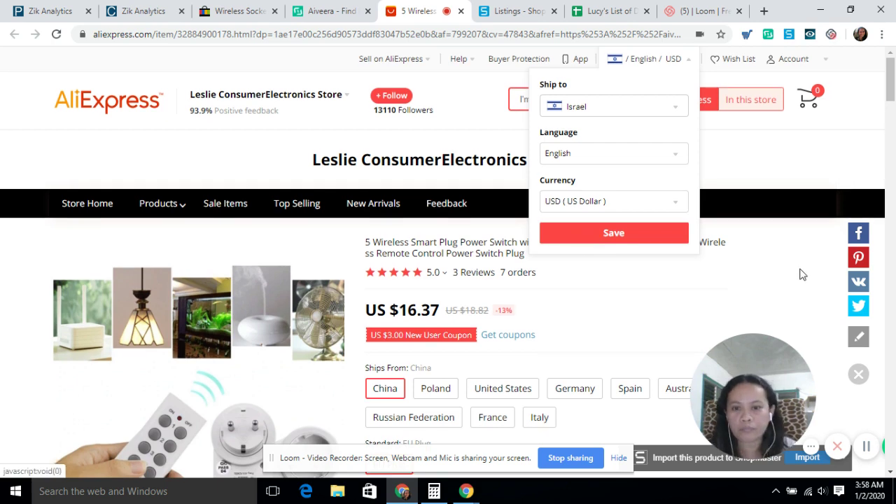
{"action": "scroll", "coordinate": [402, 296], "scroll_direction": "down", "scroll_amount": 3}
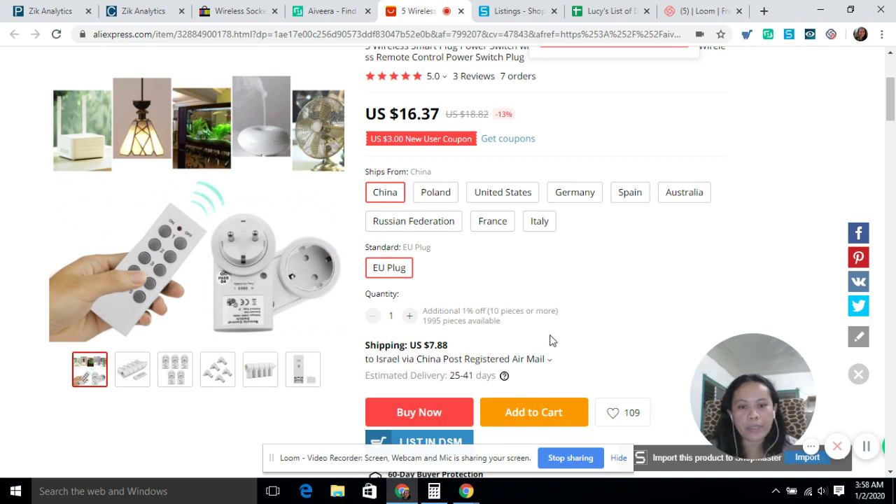
{"action": "scroll", "coordinate": [618, 294], "scroll_direction": "down", "scroll_amount": 1}
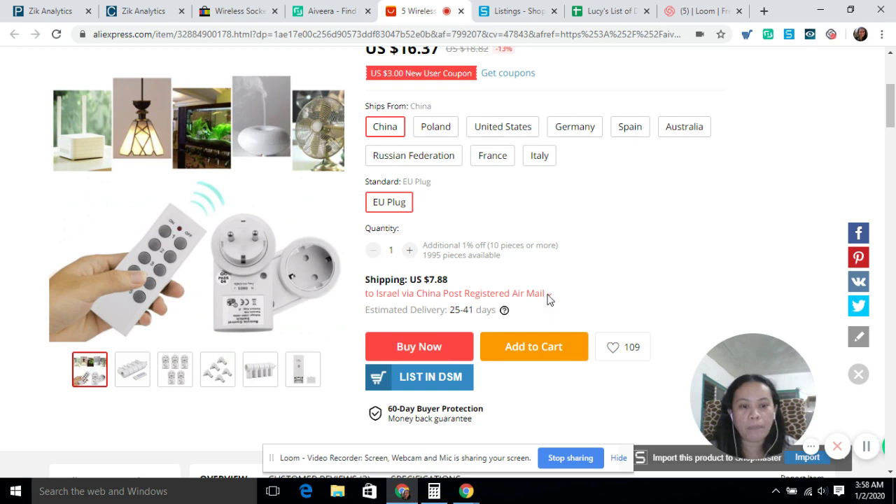
Step: Compare the ePacket and China Post options for shipping to Israel, and apply China Post Registered Air Mail
{"action": "left_click", "coordinate": [420, 292]}
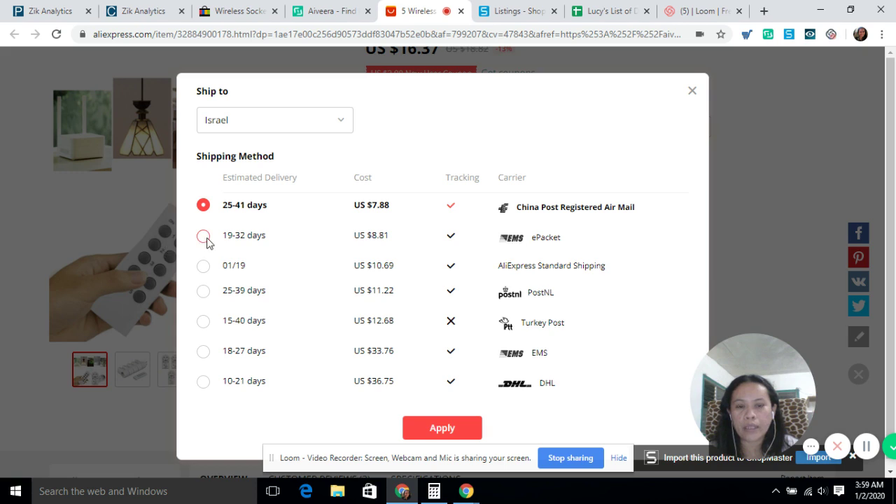
{"action": "left_click", "coordinate": [234, 239]}
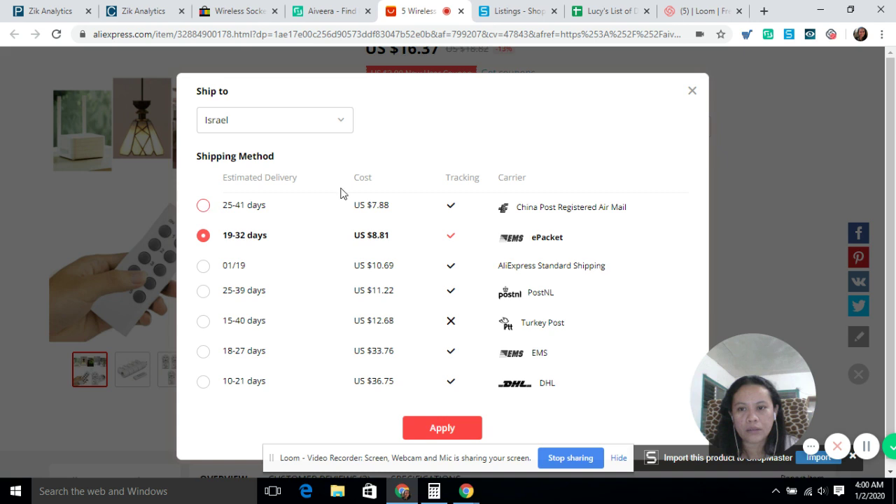
{"action": "left_click", "coordinate": [553, 206]}
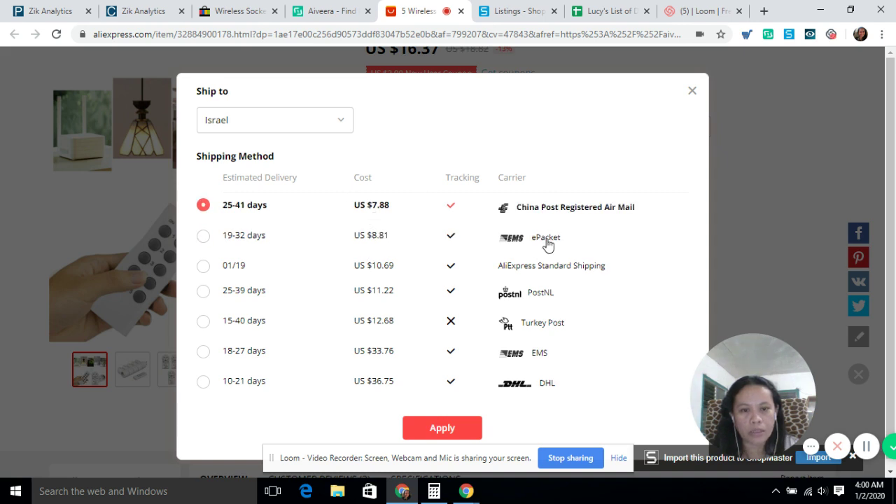
{"action": "left_click", "coordinate": [443, 429]}
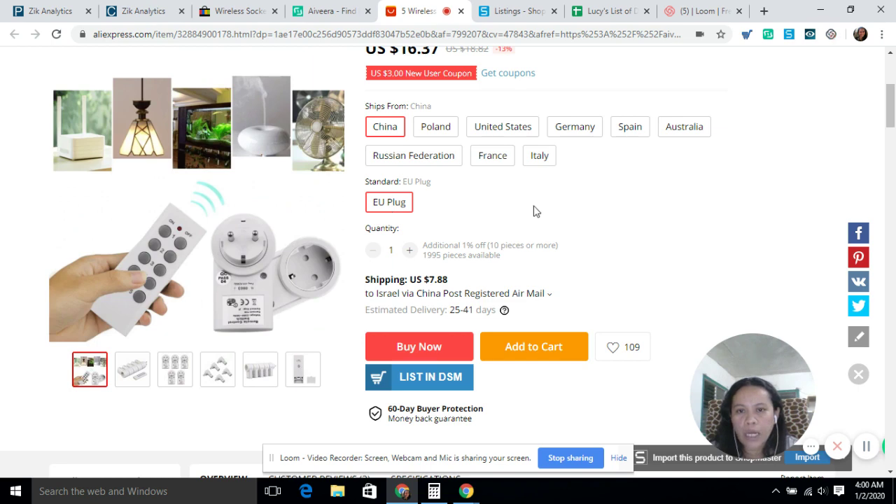
Step: Examine the AliExpress store's positive feedback and detailed seller ratings, plus the socket set's star rating, reviews and orders
{"action": "scroll", "coordinate": [534, 212], "scroll_direction": "up", "scroll_amount": 2}
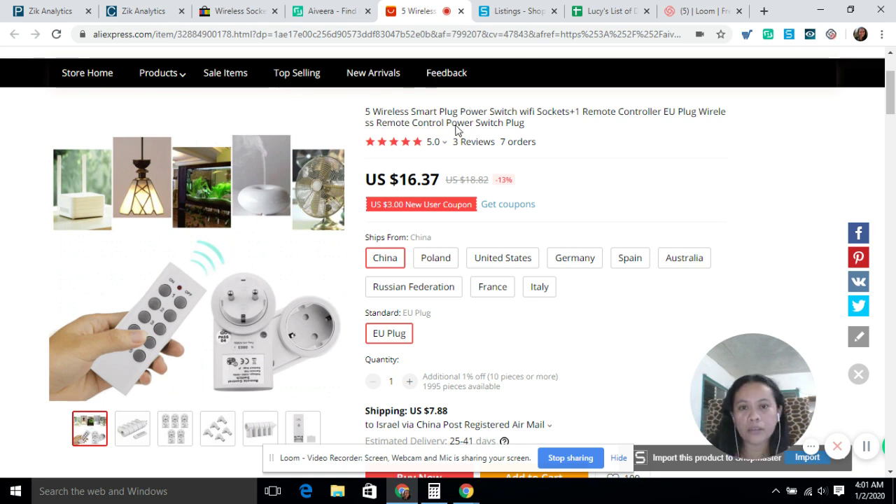
{"action": "scroll", "coordinate": [553, 159], "scroll_direction": "up", "scroll_amount": 1}
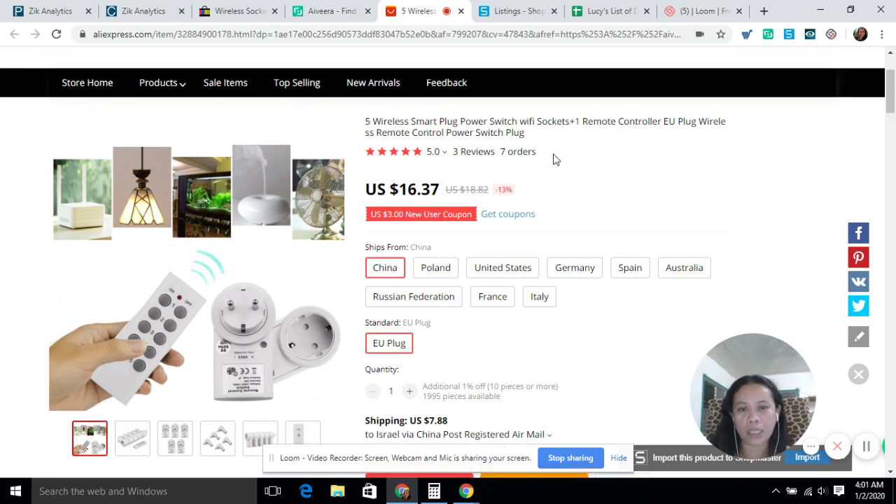
{"action": "scroll", "coordinate": [552, 160], "scroll_direction": "up", "scroll_amount": 2}
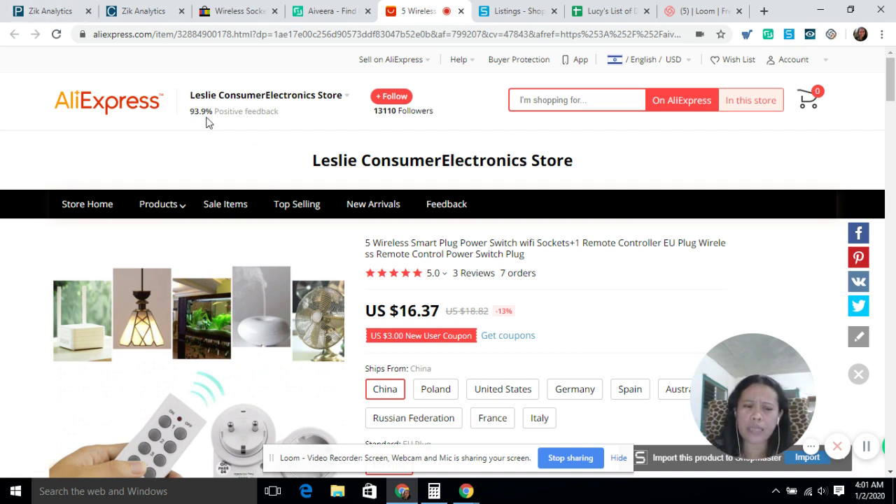
{"action": "mouse_move", "coordinate": [226, 110]}
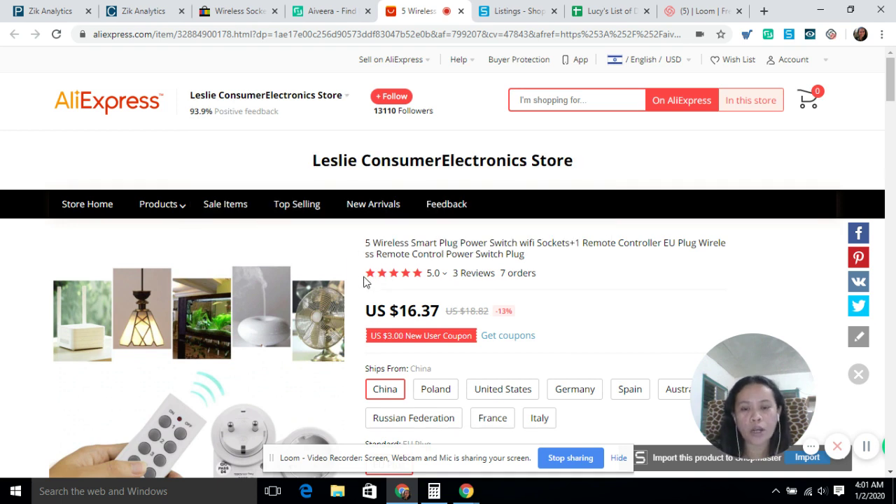
{"action": "mouse_move", "coordinate": [415, 280]}
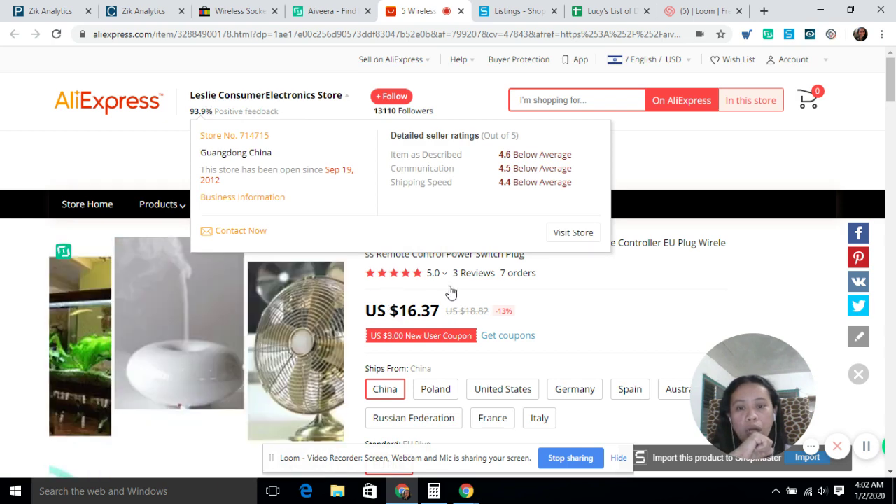
{"action": "mouse_move", "coordinate": [397, 285]}
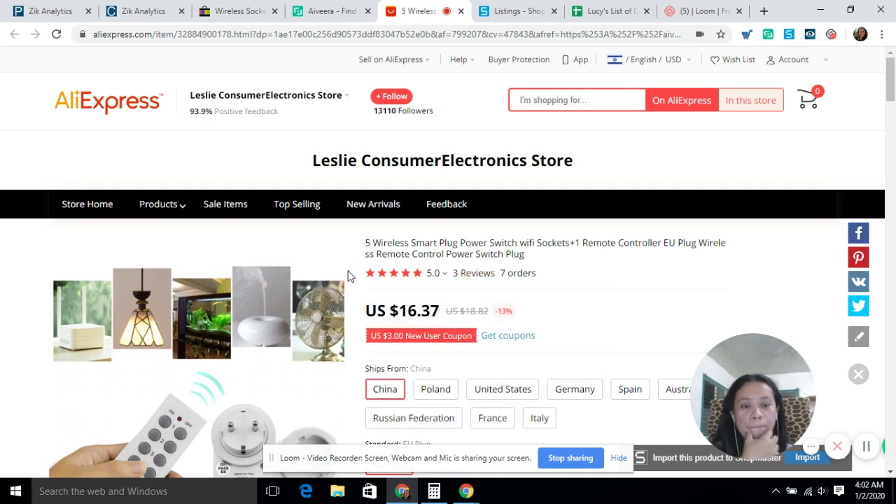
{"action": "mouse_move", "coordinate": [442, 273]}
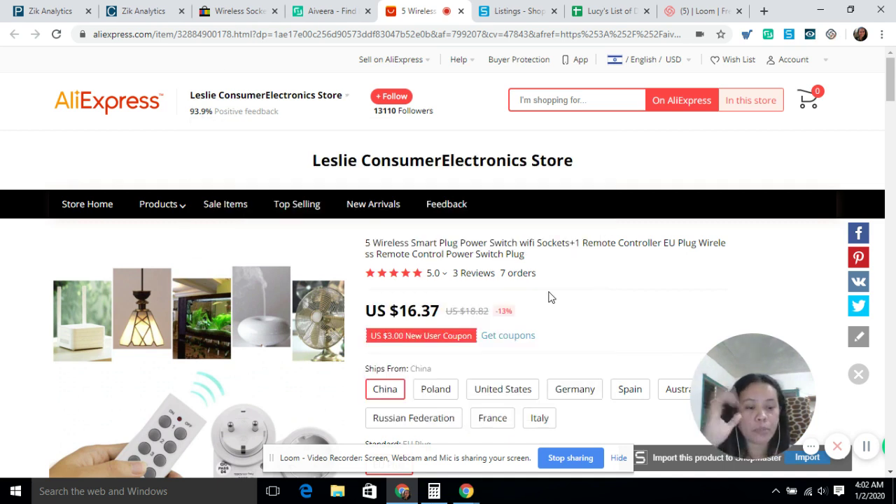
{"action": "left_click", "coordinate": [372, 413]}
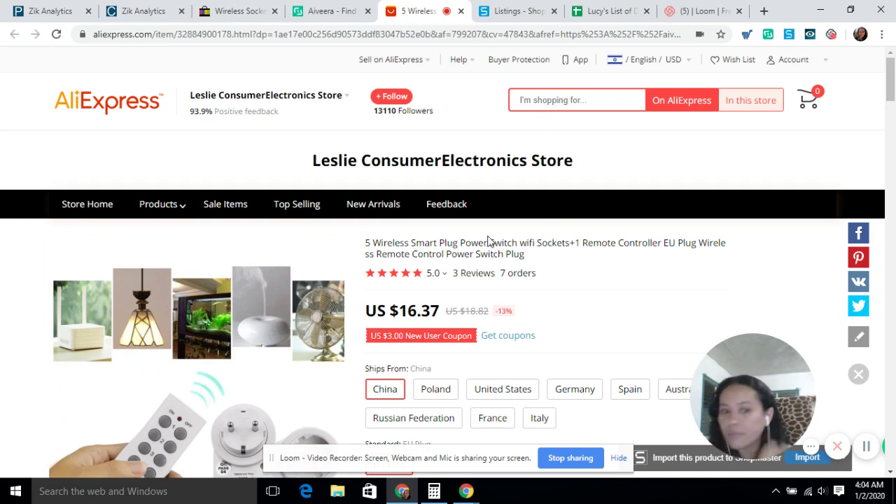
{"action": "scroll", "coordinate": [574, 210], "scroll_direction": "down", "scroll_amount": 2}
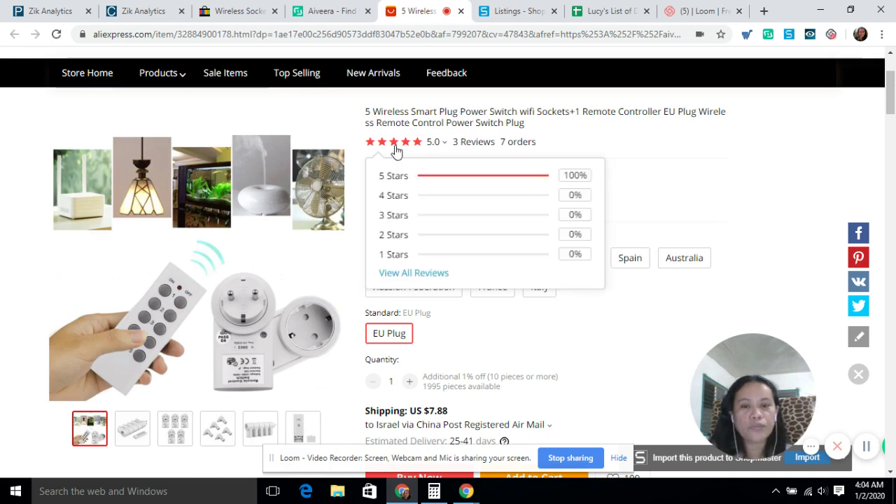
{"action": "scroll", "coordinate": [238, 112], "scroll_direction": "up", "scroll_amount": 2}
{"action": "mouse_move", "coordinate": [192, 115]}
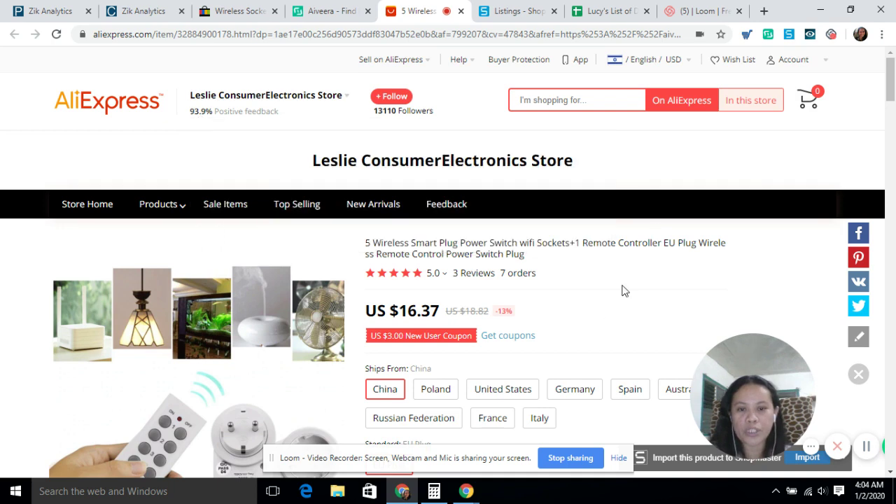
Step: Switch to Calculator and enter the socket set's AliExpress price of 16.37
{"action": "scroll", "coordinate": [504, 266], "scroll_direction": "down", "scroll_amount": 1}
{"action": "mouse_move", "coordinate": [393, 215]}
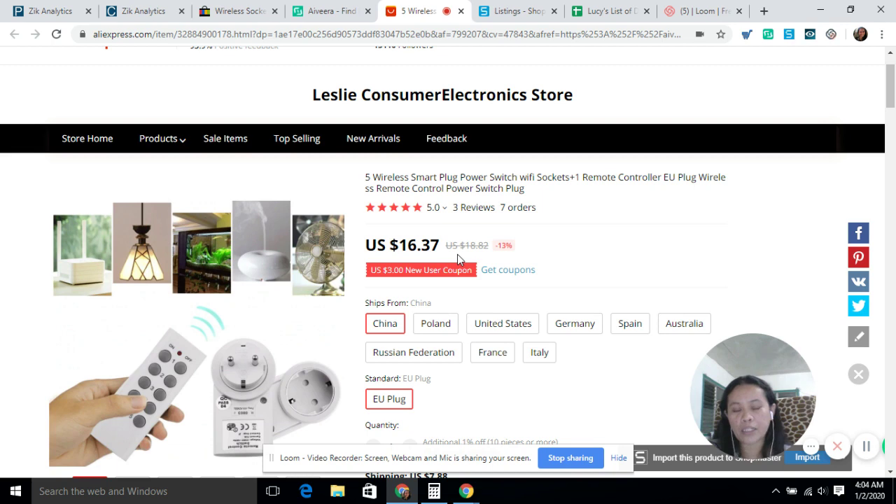
{"action": "scroll", "coordinate": [457, 257], "scroll_direction": "down", "scroll_amount": 1}
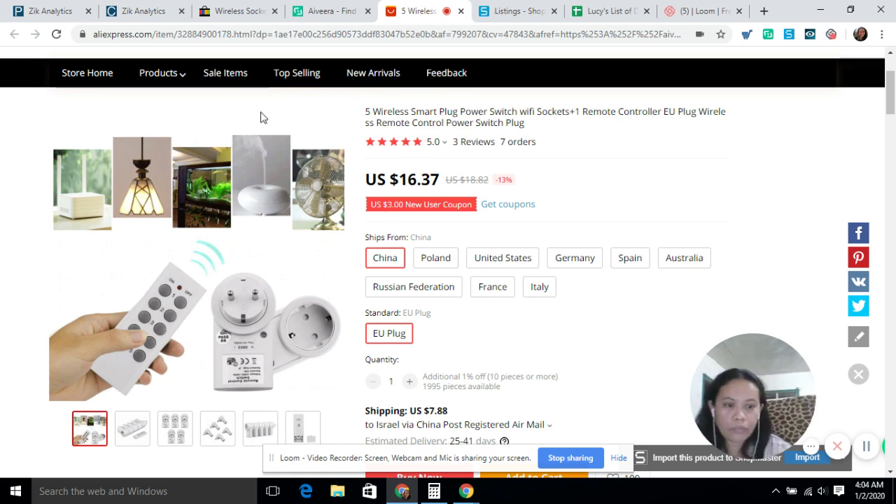
{"action": "left_click", "coordinate": [433, 494]}
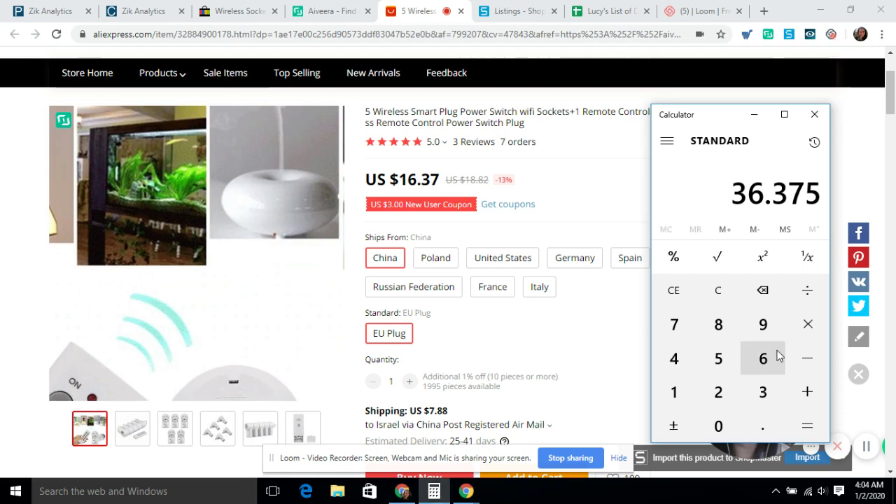
{"action": "key", "text": "1"}
{"action": "left_click", "coordinate": [763, 358]}
{"action": "left_click", "coordinate": [762, 425]}
{"action": "left_click", "coordinate": [763, 392]}
{"action": "left_click", "coordinate": [674, 324]}
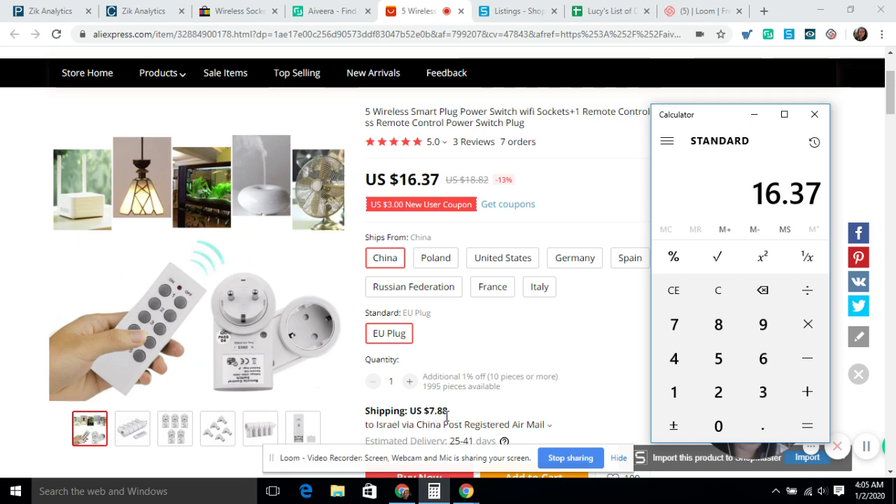
Step: Change the socket set's shipping method to Israel to ePacket
{"action": "left_click", "coordinate": [548, 430]}
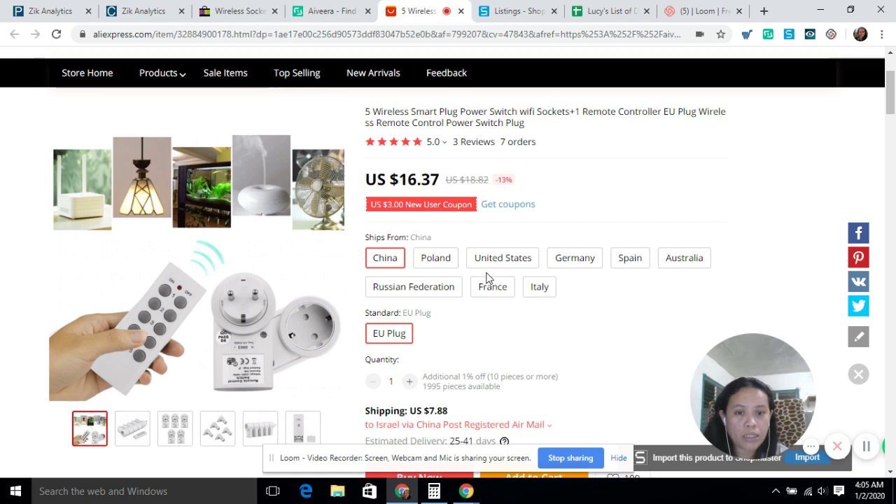
{"action": "left_click", "coordinate": [455, 424]}
{"action": "left_click", "coordinate": [289, 236]}
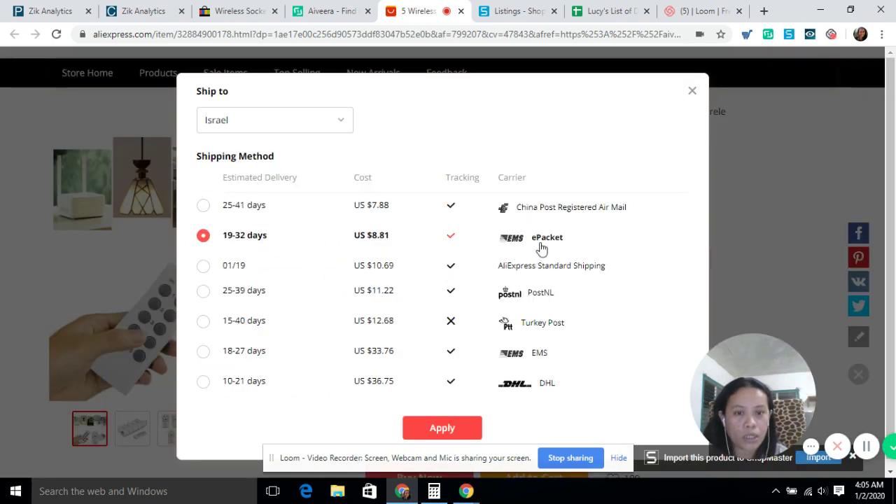
{"action": "left_click", "coordinate": [441, 428]}
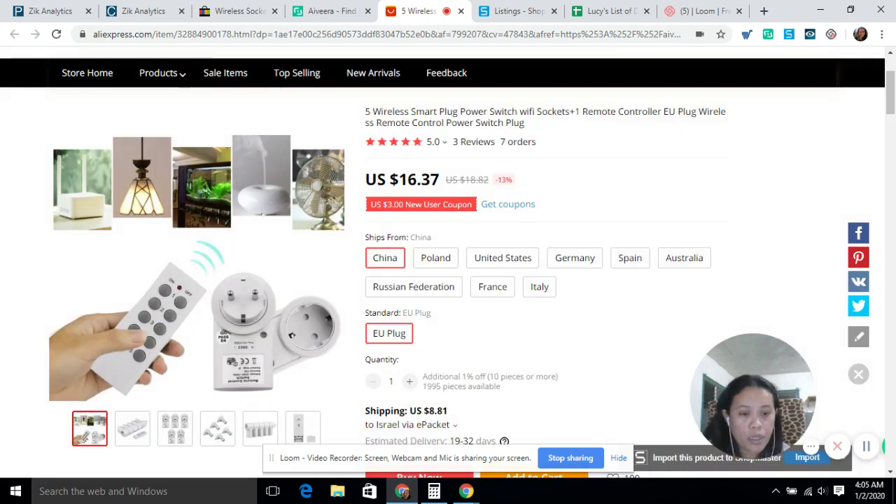
Step: Add the 8.81 ePacket shipping cost to the 16.37 item price in Calculator
{"action": "left_click", "coordinate": [433, 491]}
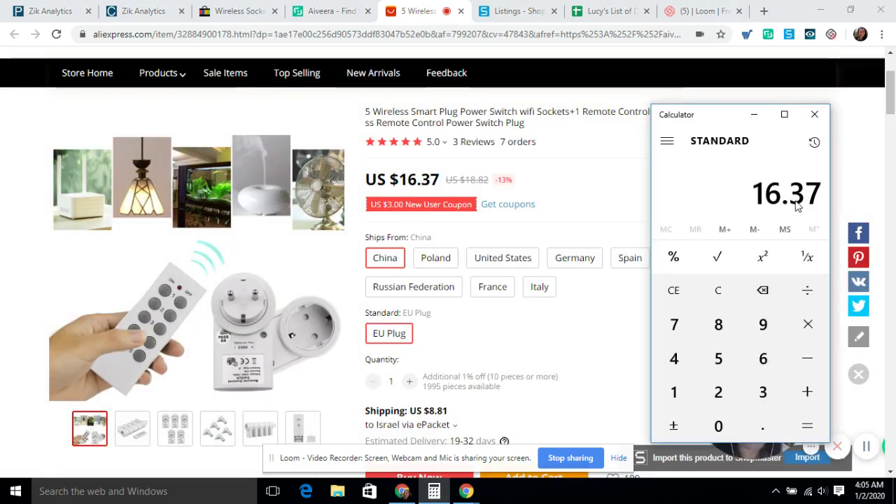
{"action": "left_click", "coordinate": [807, 391]}
{"action": "left_click", "coordinate": [732, 325]}
{"action": "left_click", "coordinate": [761, 424]}
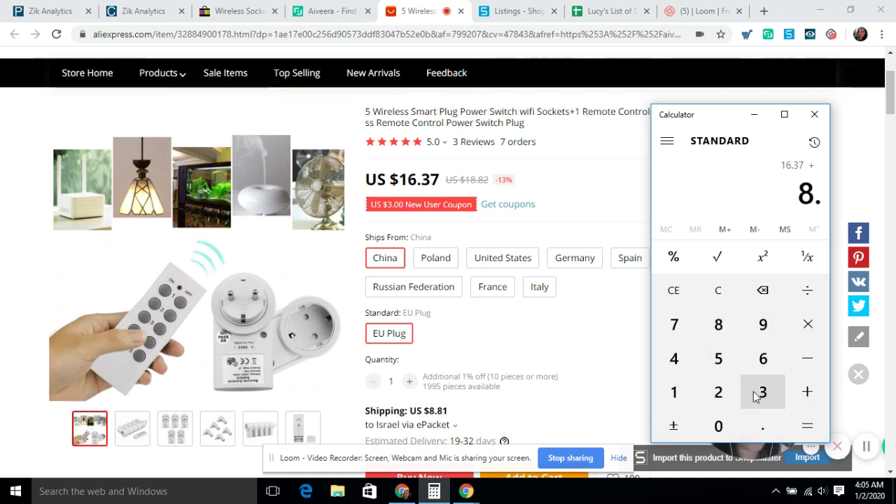
{"action": "left_click", "coordinate": [718, 325]}
{"action": "left_click", "coordinate": [675, 396]}
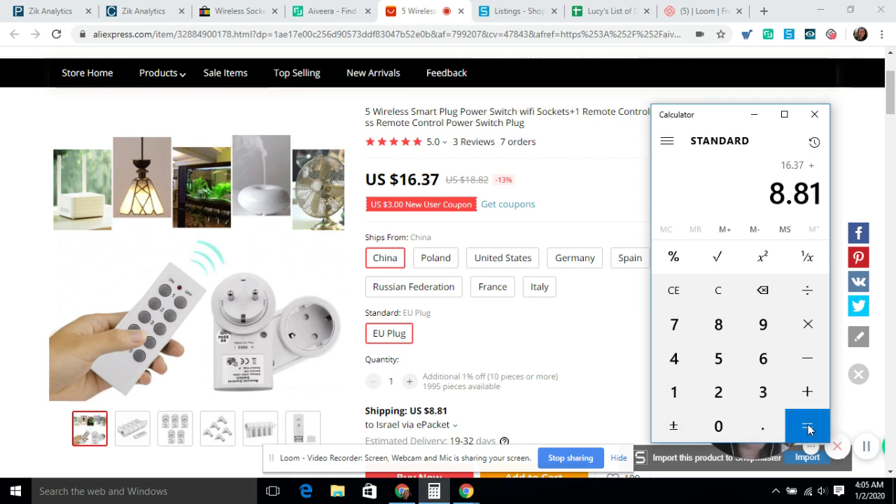
{"action": "left_click", "coordinate": [807, 429]}
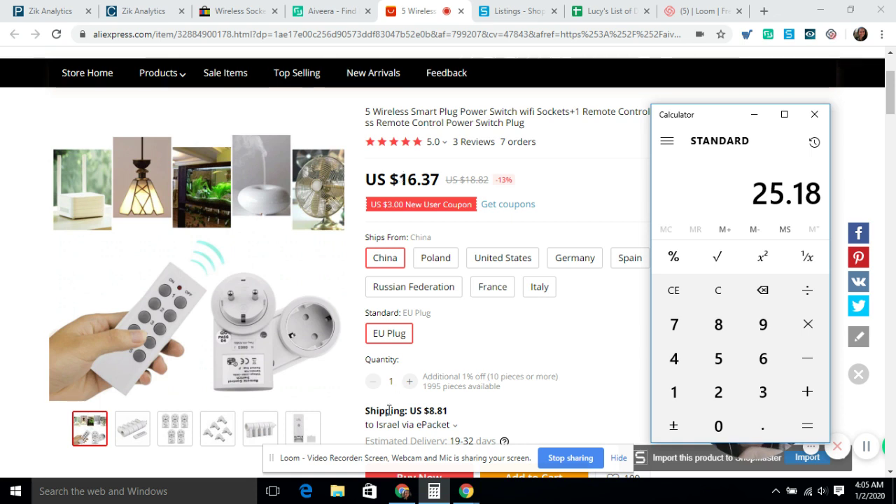
Step: Multiply the combined item and shipping cost by 1.5 to work out the selling price
{"action": "left_click", "coordinate": [805, 326]}
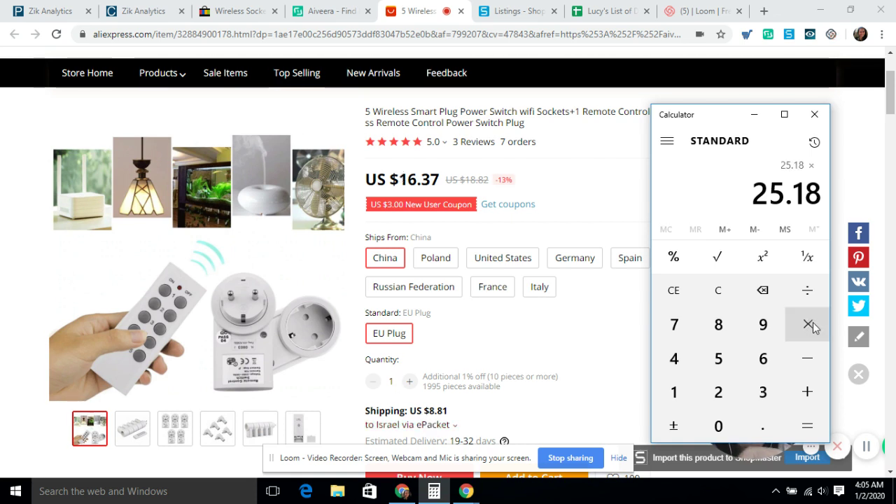
{"action": "left_click", "coordinate": [684, 399]}
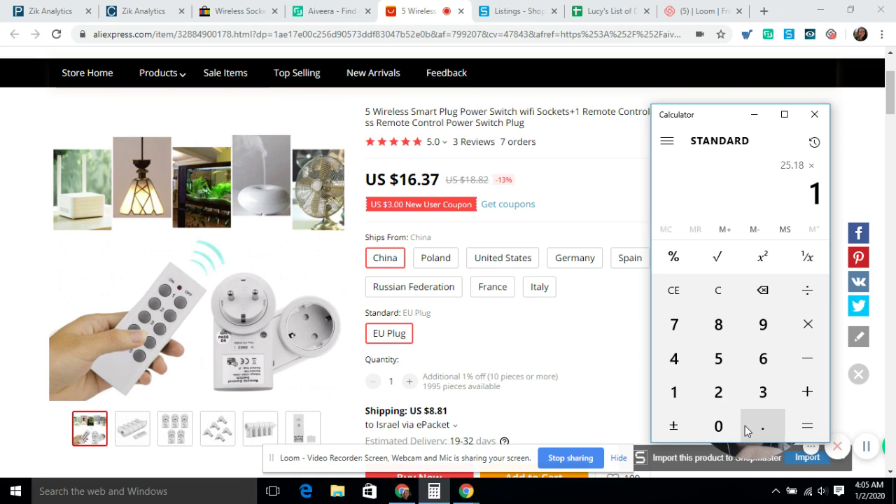
{"action": "left_click", "coordinate": [752, 428]}
{"action": "left_click", "coordinate": [727, 364]}
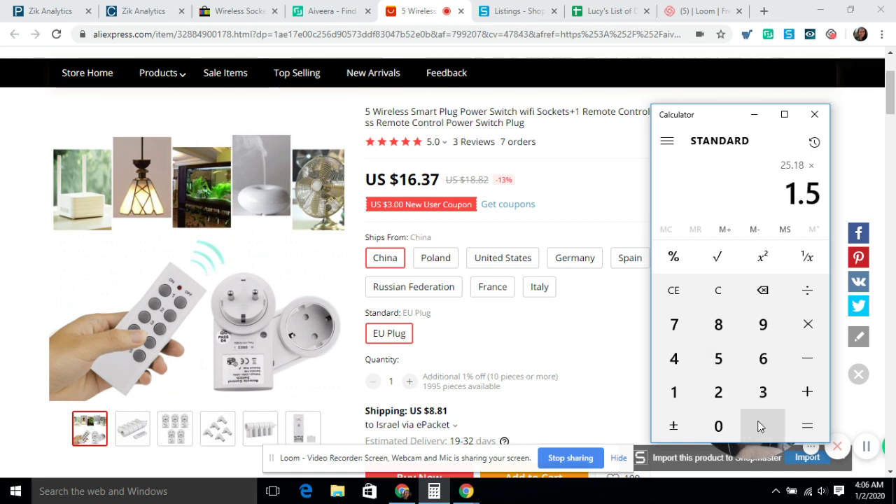
{"action": "left_click", "coordinate": [808, 429]}
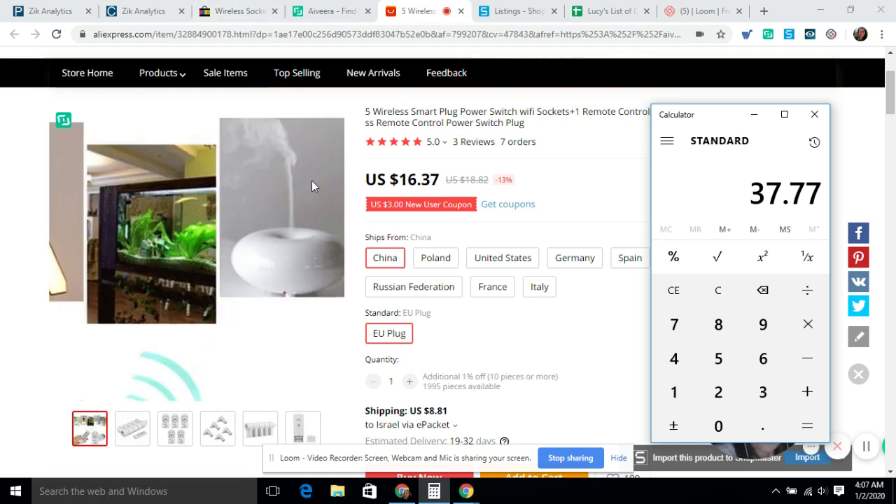
Step: Switch to the eBay wireless socket listing and enter its 41.39 price in Calculator
{"action": "left_click", "coordinate": [231, 11]}
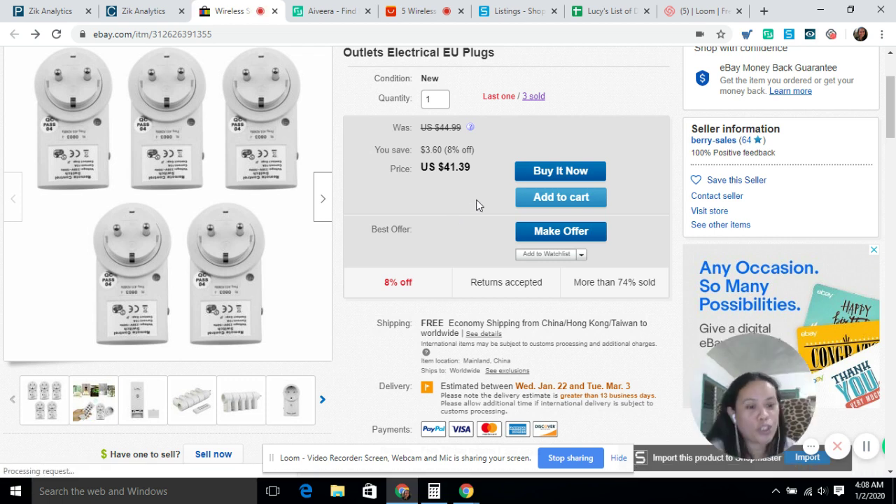
{"action": "left_click", "coordinate": [434, 492]}
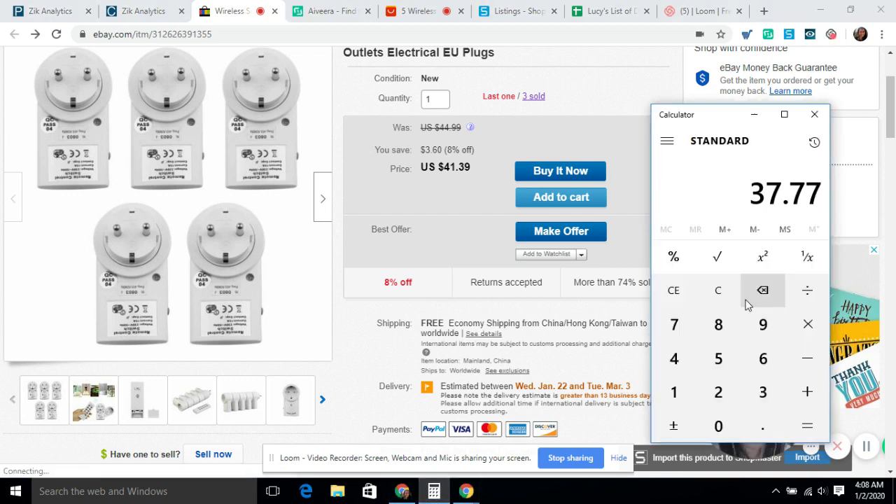
{"action": "left_click", "coordinate": [673, 359]}
{"action": "left_click", "coordinate": [674, 392]}
{"action": "left_click", "coordinate": [763, 426]}
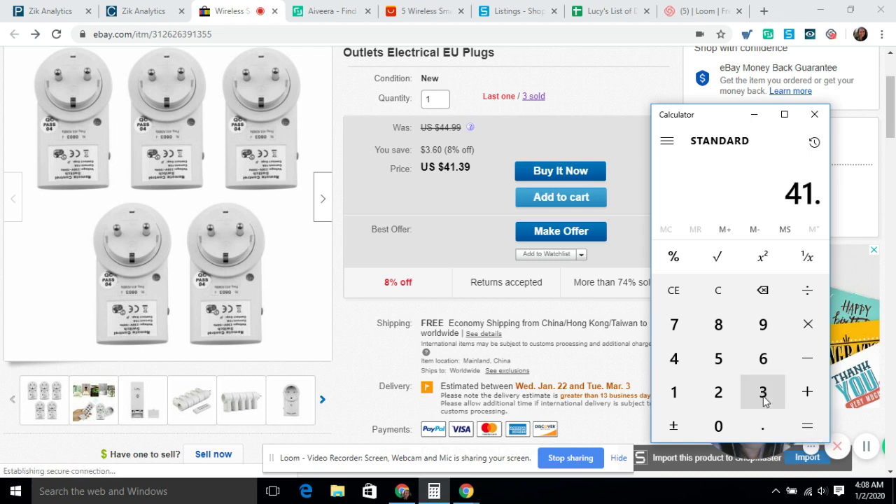
{"action": "left_click", "coordinate": [762, 392]}
{"action": "left_click", "coordinate": [763, 324]}
Step: Subtract the 37.77 marked-up selling price from the eBay price
{"action": "left_click", "coordinate": [807, 359]}
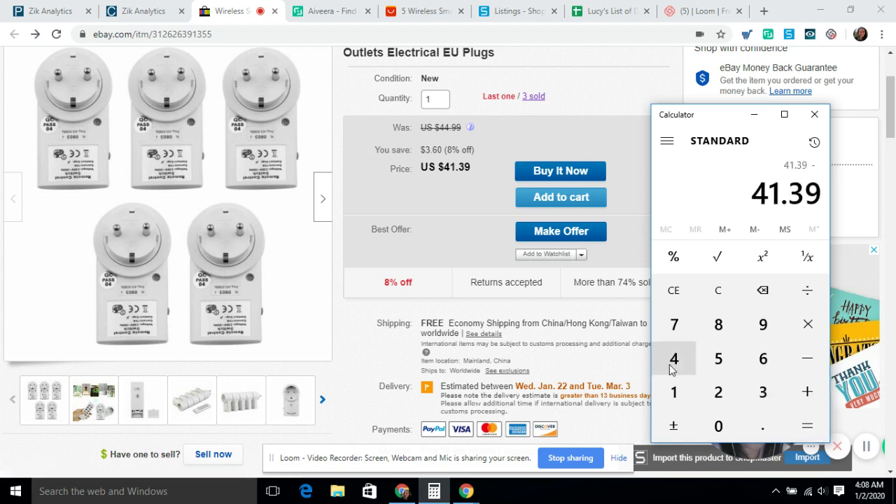
{"action": "left_click", "coordinate": [756, 400]}
{"action": "left_click", "coordinate": [674, 324]}
{"action": "left_click", "coordinate": [759, 426]}
{"action": "double_click", "coordinate": [674, 326]}
{"action": "left_click", "coordinate": [807, 438]}
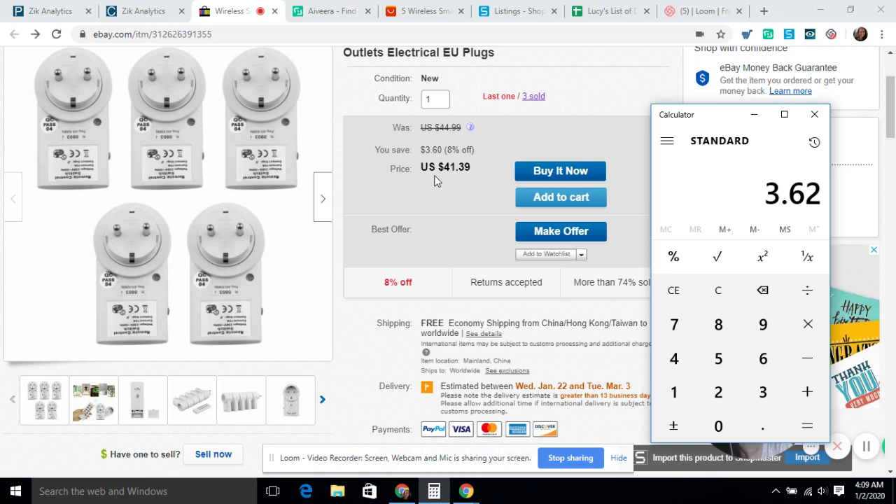
Step: Recheck the eBay listing's price and enter 41.39 in Calculator for a new calculation
{"action": "scroll", "coordinate": [434, 181], "scroll_direction": "up", "scroll_amount": 2}
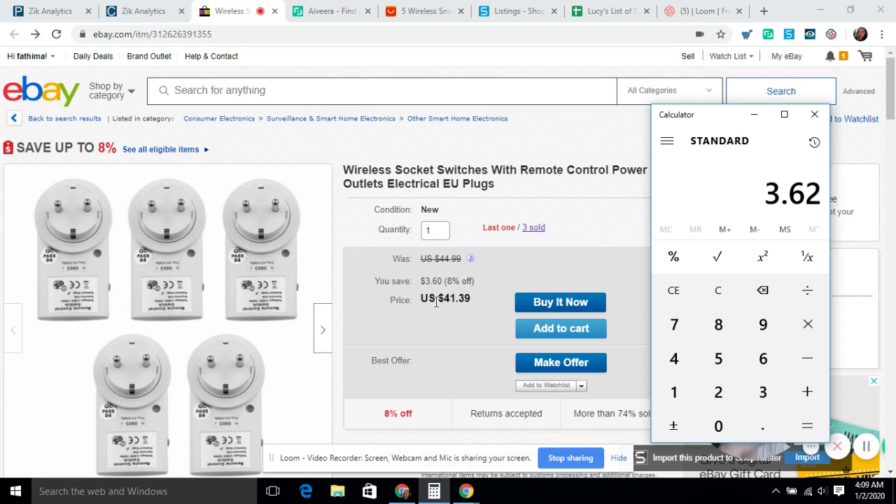
{"action": "scroll", "coordinate": [444, 303], "scroll_direction": "down", "scroll_amount": 1}
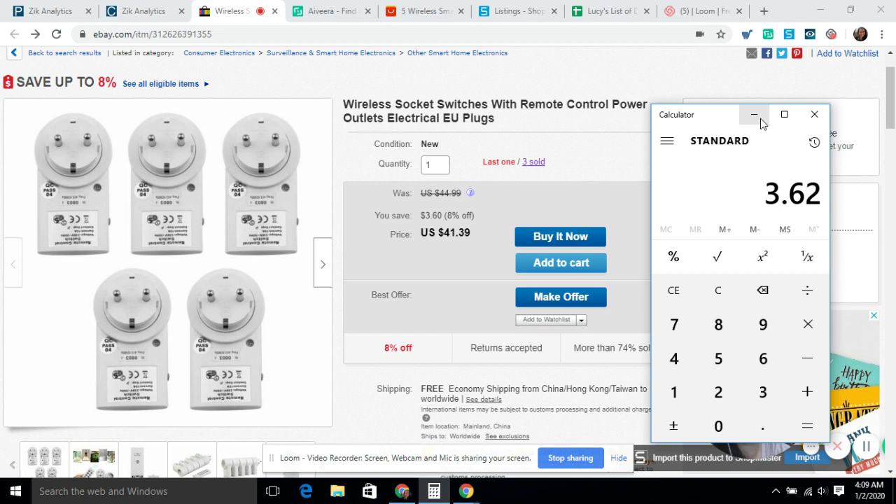
{"action": "mouse_move", "coordinate": [435, 498]}
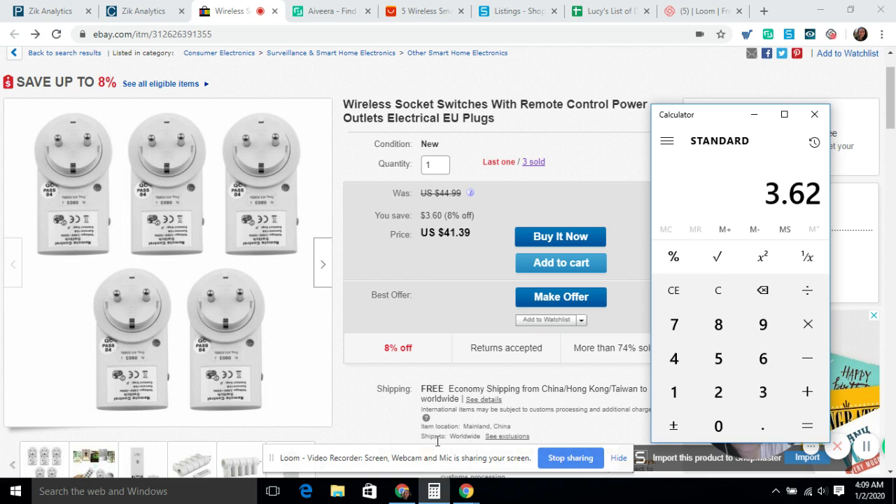
{"action": "left_click", "coordinate": [433, 492]}
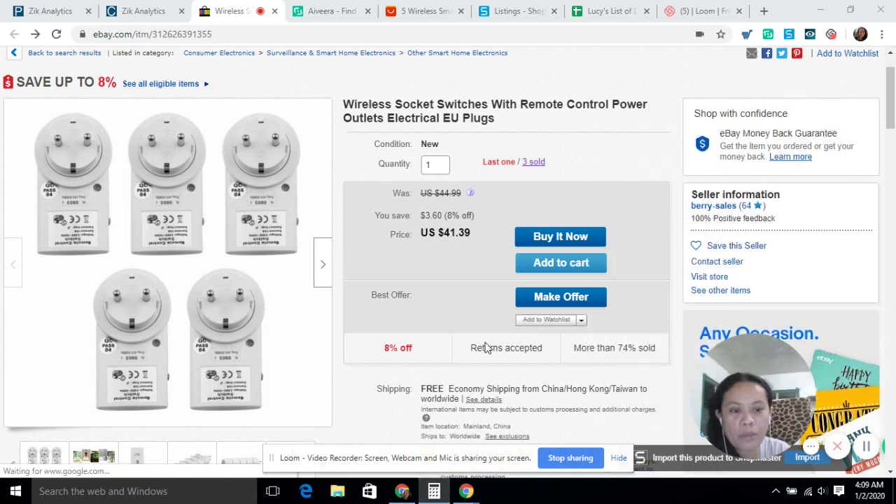
{"action": "left_click", "coordinate": [434, 492]}
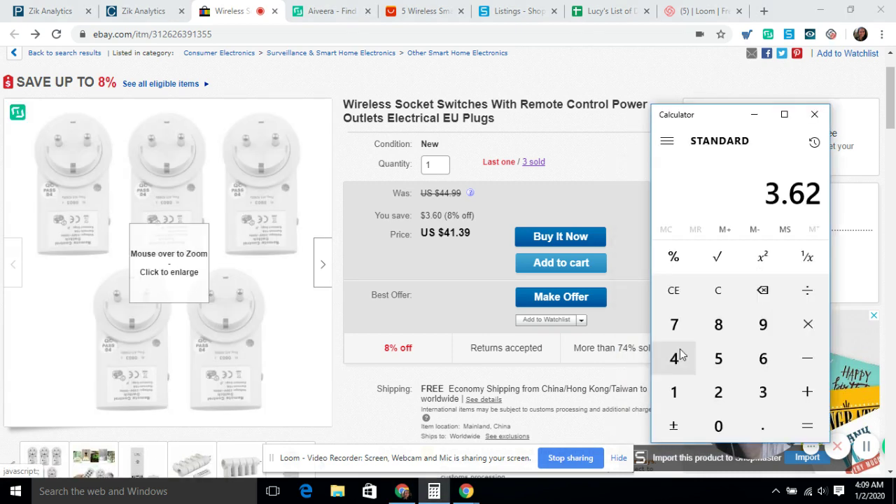
{"action": "left_click", "coordinate": [674, 359]}
{"action": "left_click", "coordinate": [674, 392]}
{"action": "left_click", "coordinate": [747, 428]}
{"action": "left_click", "coordinate": [762, 392]}
{"action": "left_click", "coordinate": [764, 327]}
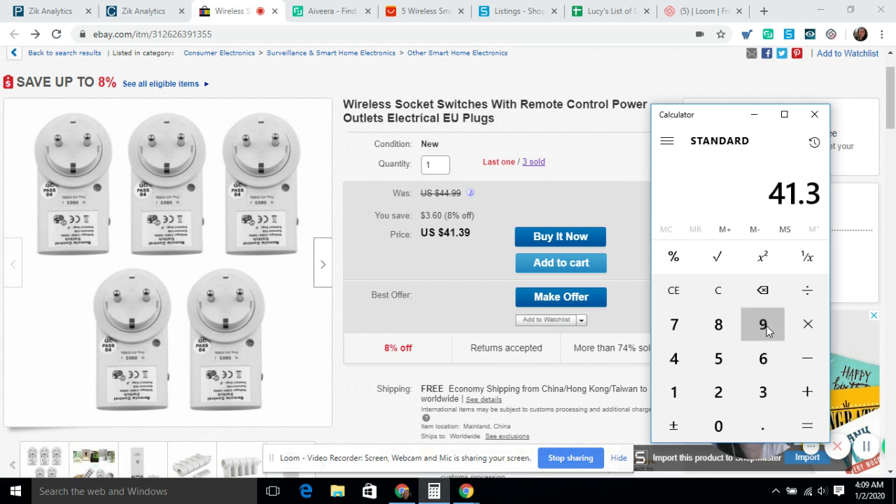
Step: Subtract 0.25 from the 41.39 eBay price to work out an undercut price
{"action": "left_click", "coordinate": [808, 364]}
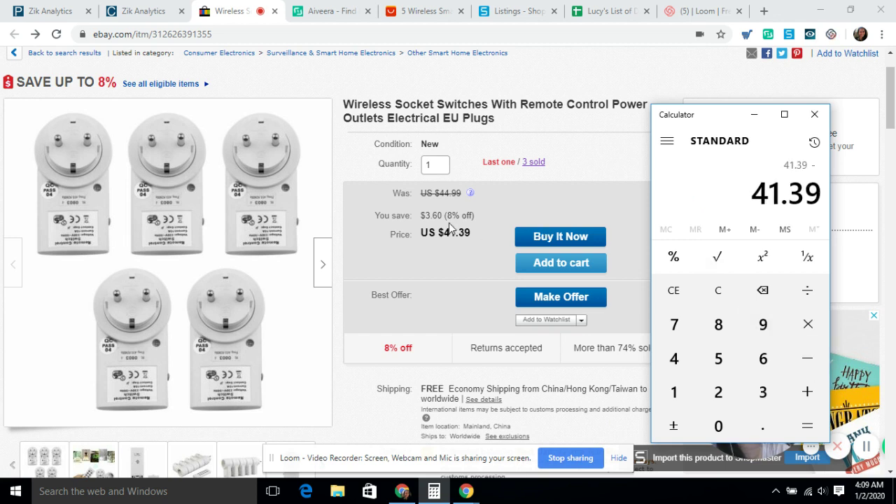
{"action": "left_click", "coordinate": [763, 424]}
{"action": "left_click", "coordinate": [721, 393]}
{"action": "left_click", "coordinate": [724, 365]}
{"action": "left_click", "coordinate": [806, 426]}
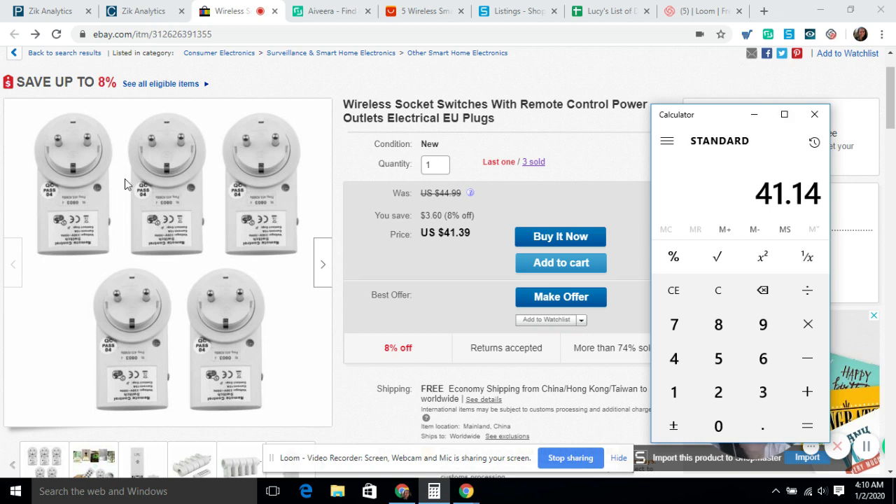
Step: Return to the matching AliExpress socket set and enter its 16.37 price in Calculator
{"action": "left_click", "coordinate": [404, 10]}
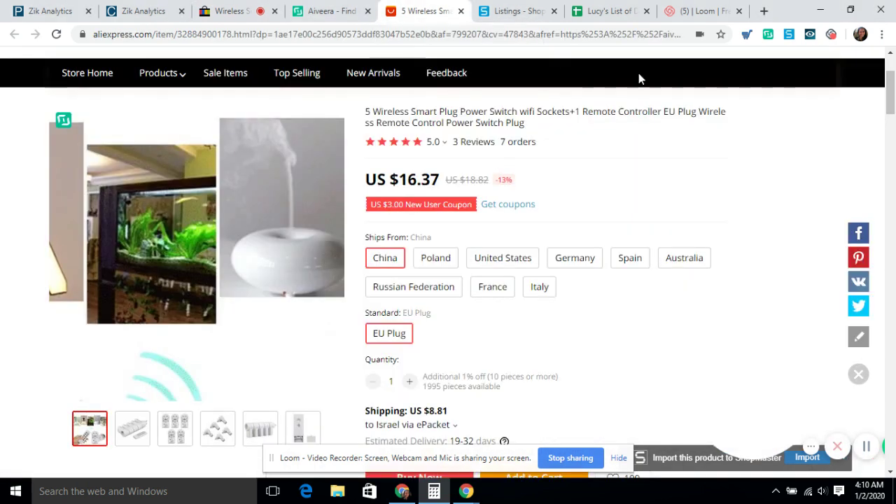
{"action": "left_click", "coordinate": [436, 491]}
{"action": "left_click", "coordinate": [682, 384]}
{"action": "left_click", "coordinate": [764, 360]}
{"action": "left_click", "coordinate": [761, 427]}
{"action": "left_click", "coordinate": [763, 393]}
{"action": "left_click", "coordinate": [674, 324]}
Step: Add the 8.81 ePacket shipping cost to the AliExpress item price
{"action": "left_click", "coordinate": [807, 392]}
{"action": "left_click", "coordinate": [718, 324]}
{"action": "left_click", "coordinate": [763, 427]}
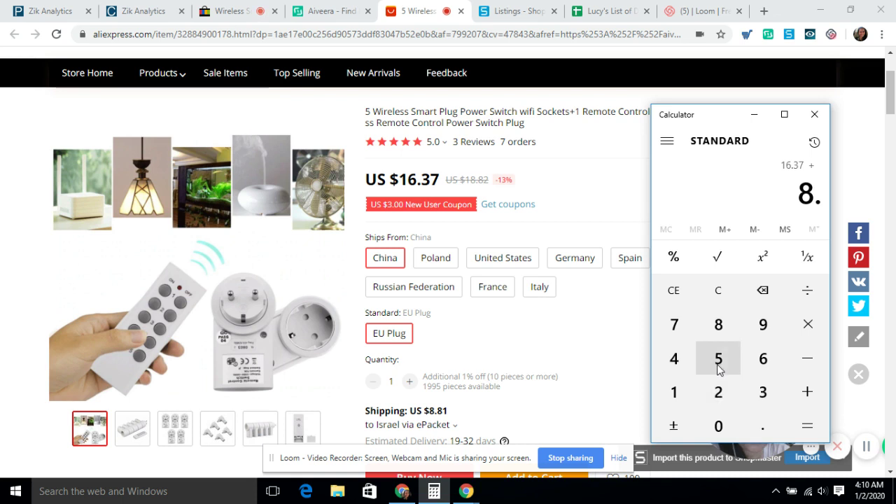
{"action": "left_click", "coordinate": [718, 329]}
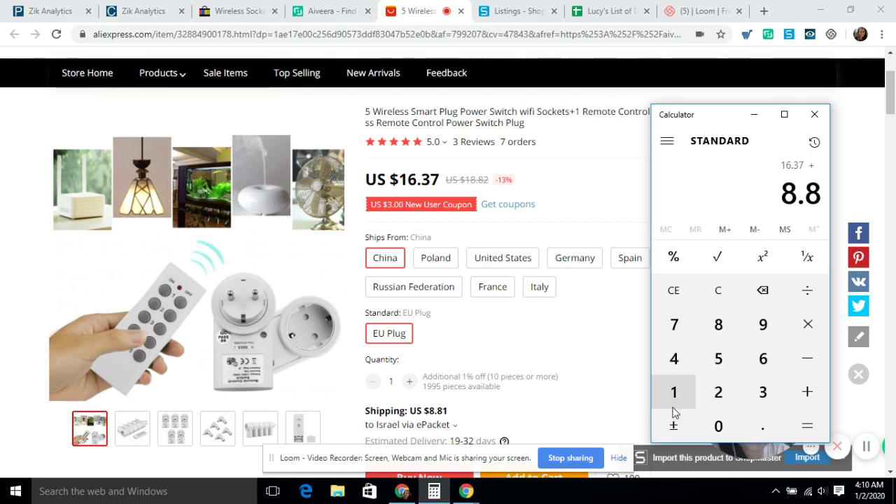
{"action": "left_click", "coordinate": [673, 405]}
{"action": "left_click", "coordinate": [806, 425]}
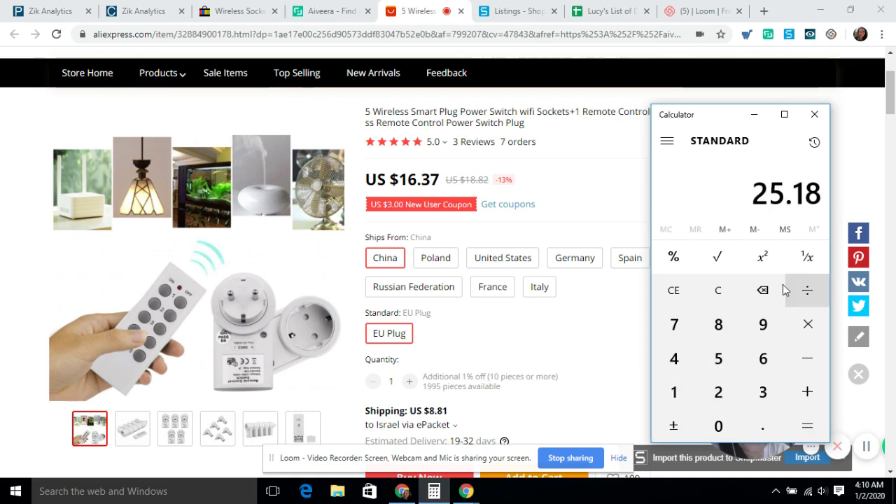
Step: Multiply the total supplier cost by 1.5 to recalculate the selling price
{"action": "left_click", "coordinate": [808, 332]}
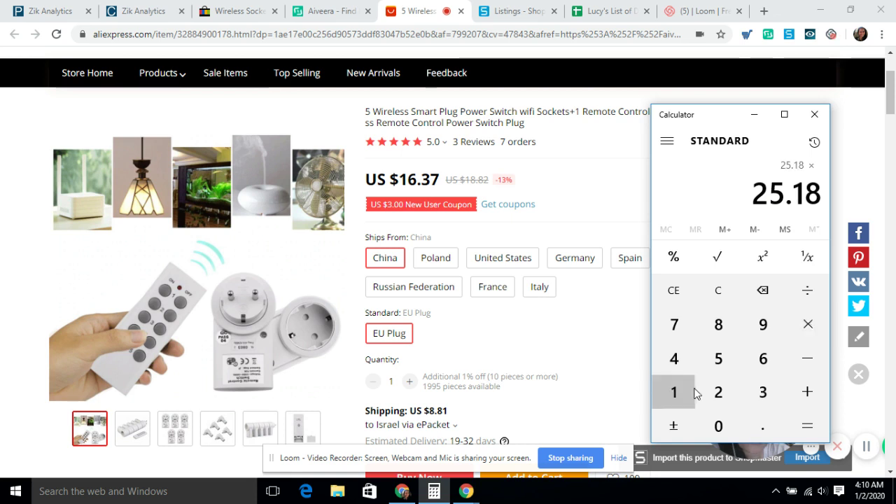
{"action": "left_click", "coordinate": [674, 393]}
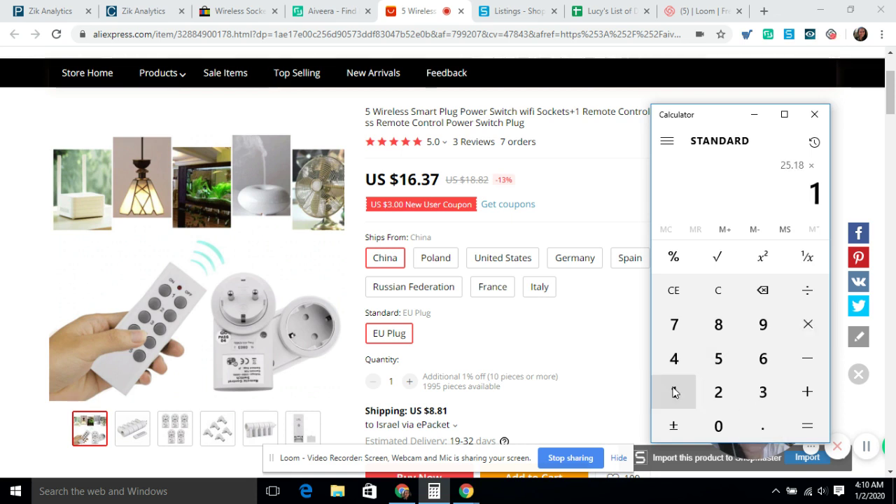
{"action": "left_click", "coordinate": [761, 424]}
{"action": "left_click", "coordinate": [721, 368]}
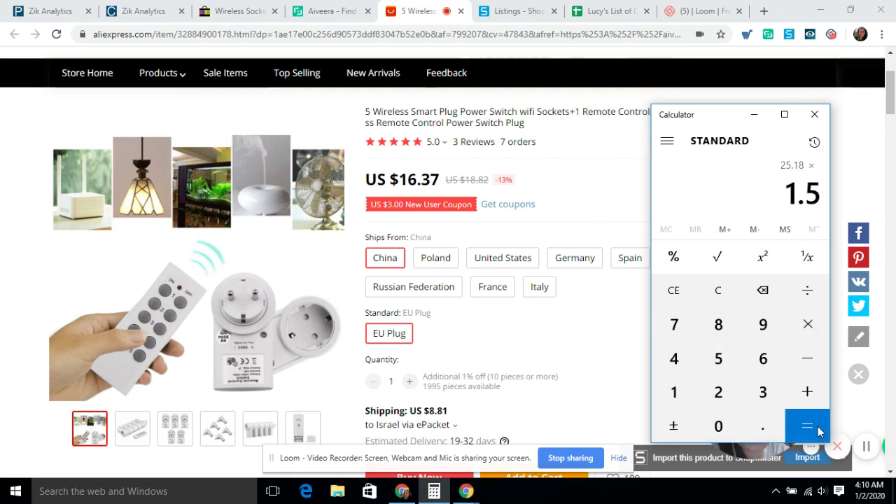
{"action": "left_click", "coordinate": [806, 426]}
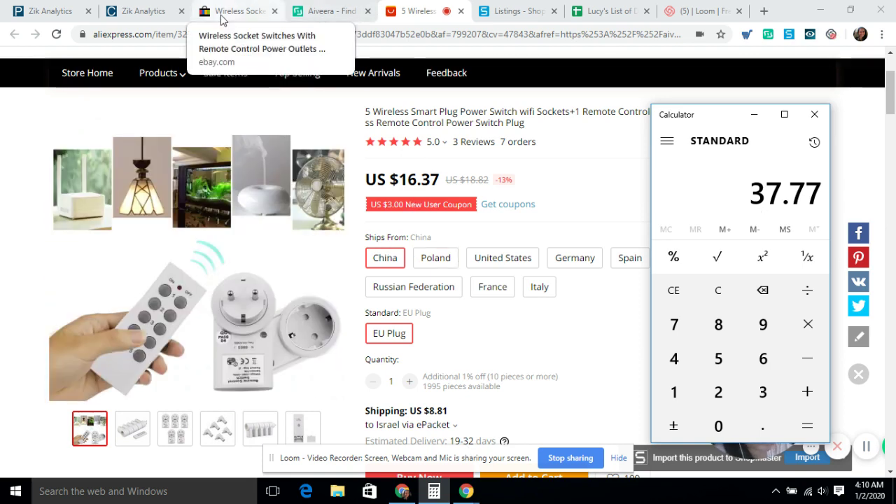
Step: Compare the eBay socket listing's price and photos with those of the matching AliExpress item
{"action": "key", "text": "alt+Tab"}
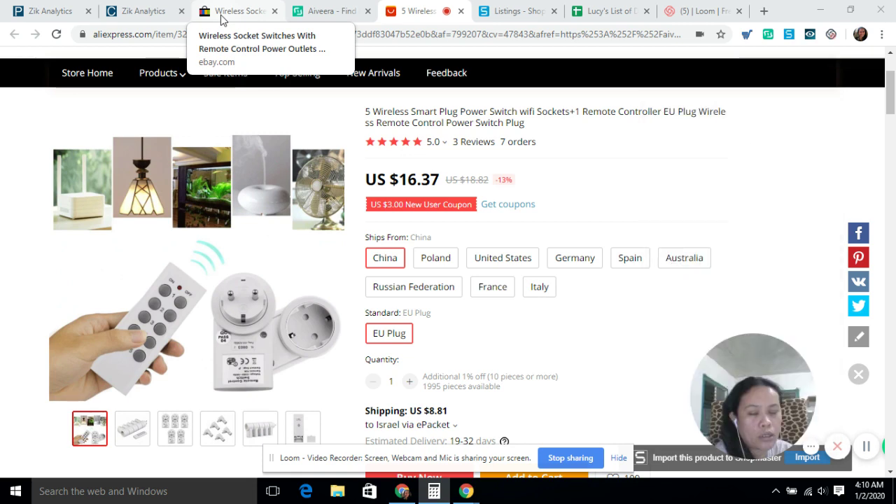
{"action": "left_click", "coordinate": [222, 16]}
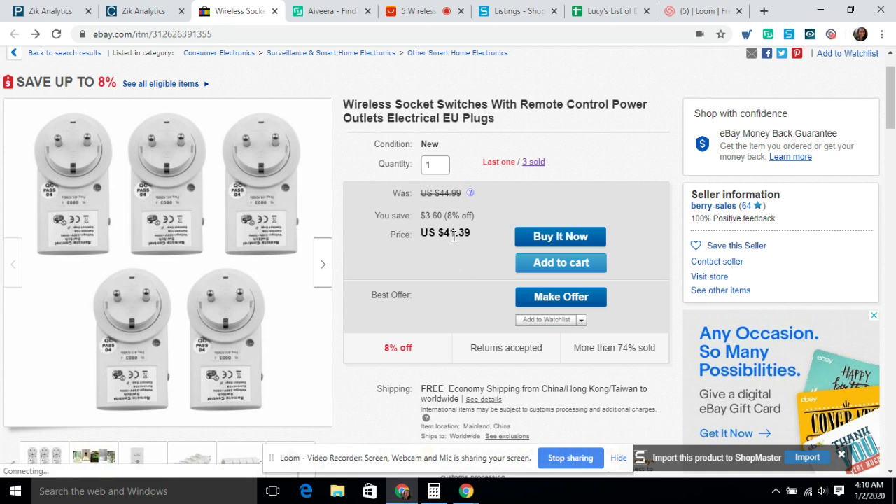
{"action": "left_click", "coordinate": [419, 12]}
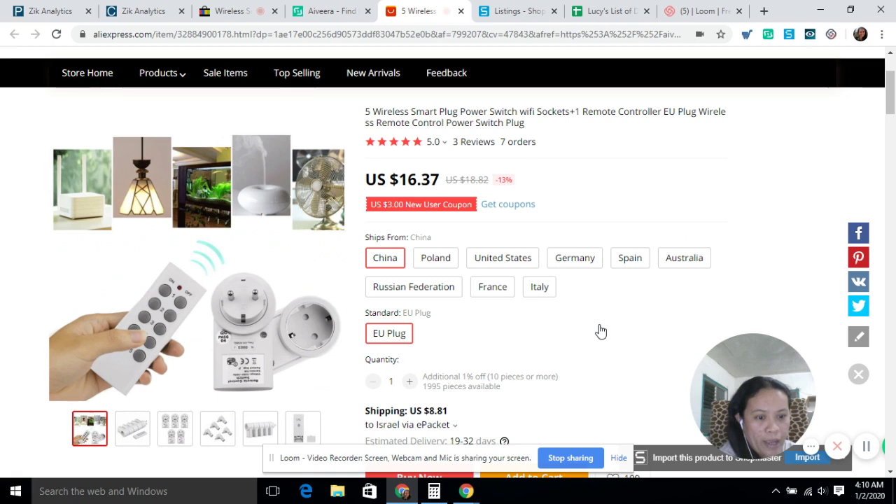
{"action": "key", "text": "ctrl+shift+Tab"}
{"action": "key", "text": "ctrl+shift+Tab"}
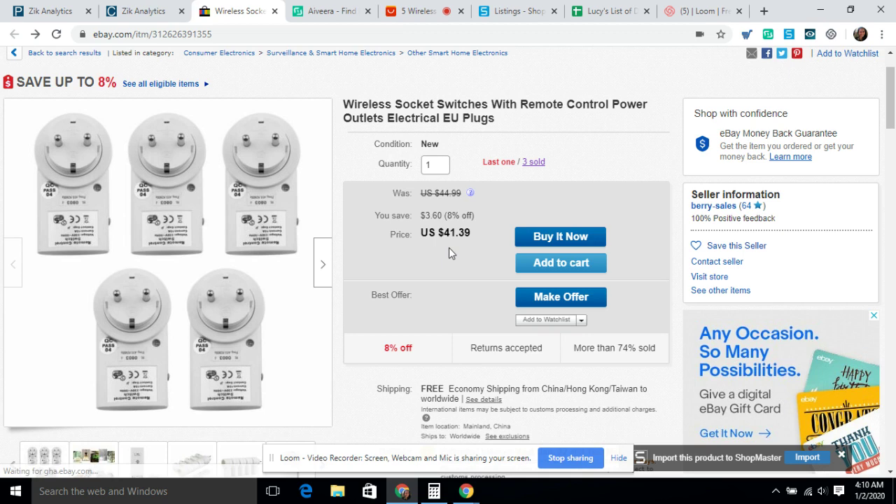
{"action": "key", "text": "ctrl+Tab"}
{"action": "key", "text": "ctrl+Tab"}
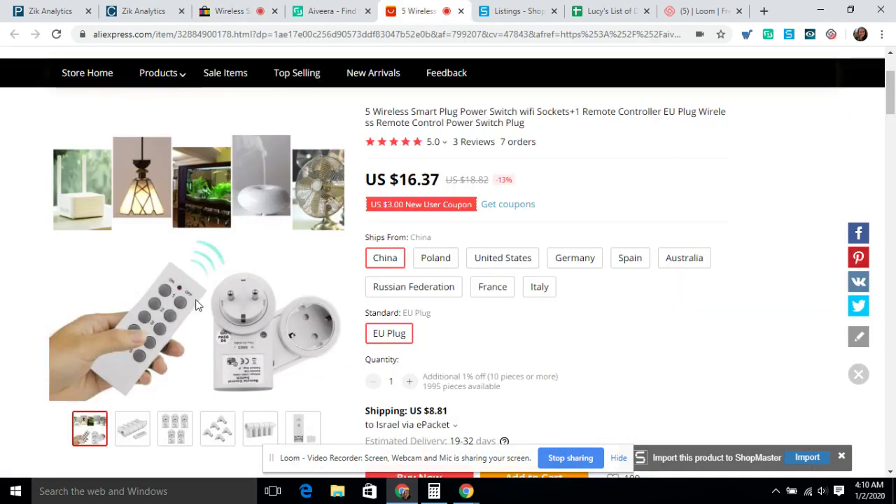
{"action": "key", "text": "ctrl+shift+Tab"}
{"action": "key", "text": "ctrl+shift+Tab"}
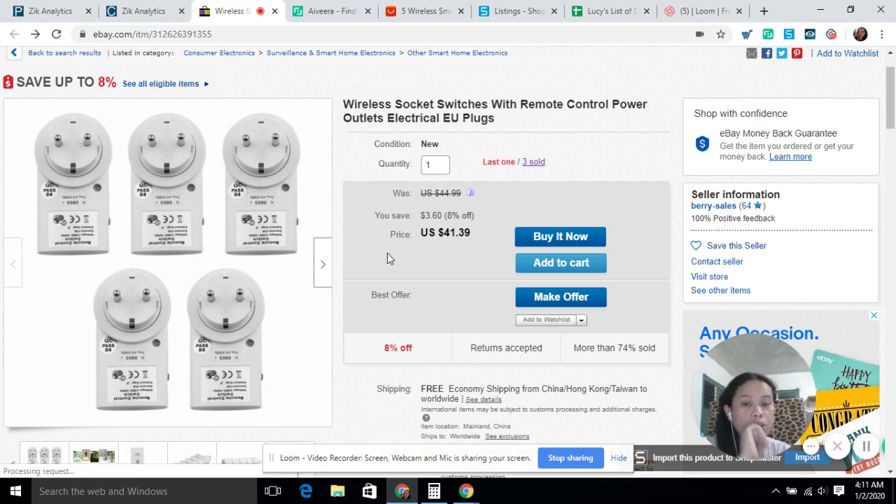
{"action": "left_click", "coordinate": [428, 21]}
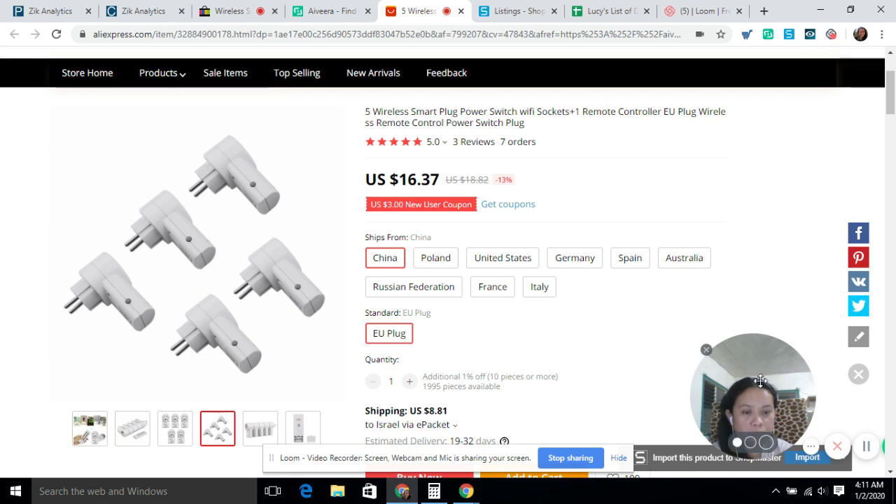
{"action": "left_click_drag", "start_coordinate": [760, 376], "coordinate": [785, 153]}
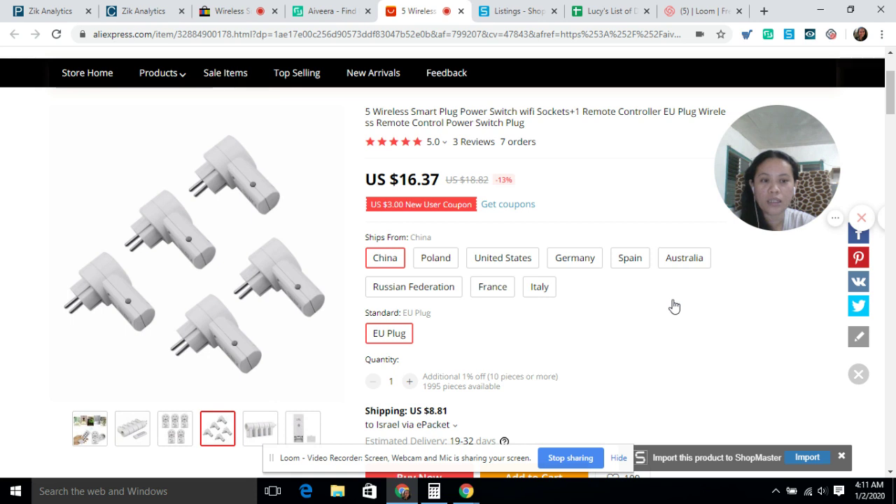
{"action": "mouse_move", "coordinate": [302, 427]}
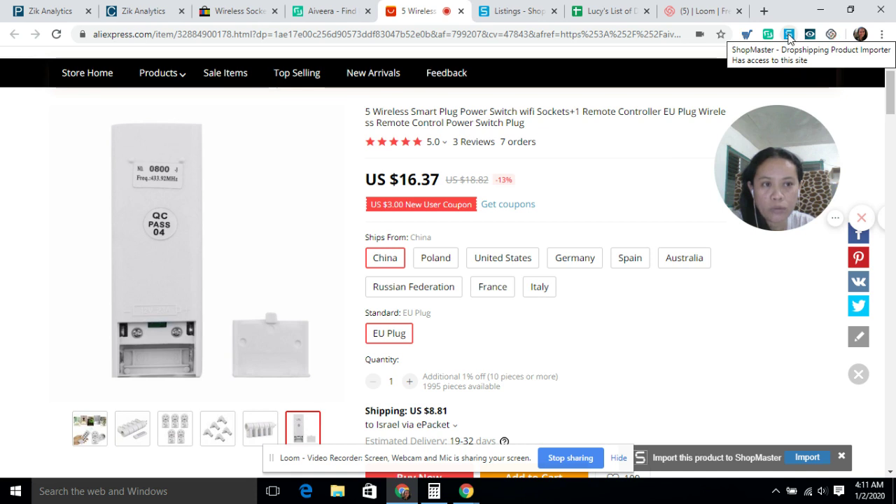
Step: Switch to ShopMaster and look through the eBay draft listings
{"action": "left_click", "coordinate": [509, 14]}
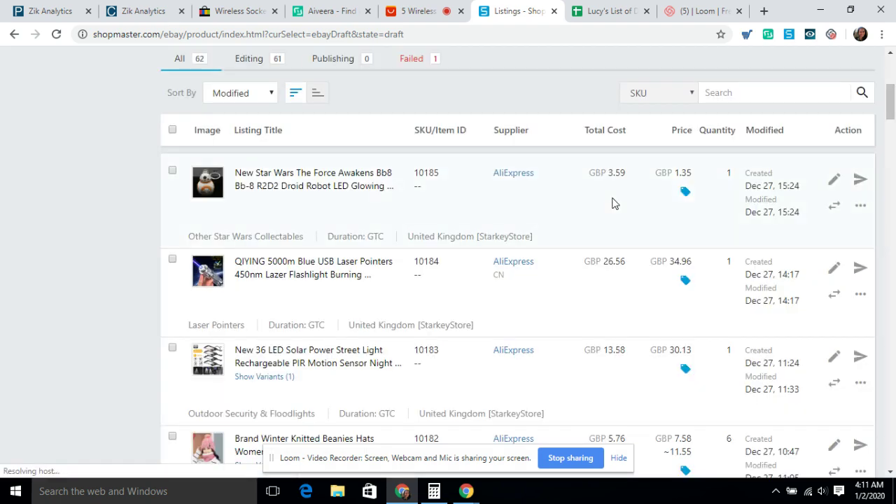
{"action": "scroll", "coordinate": [612, 203], "scroll_direction": "down", "scroll_amount": 2}
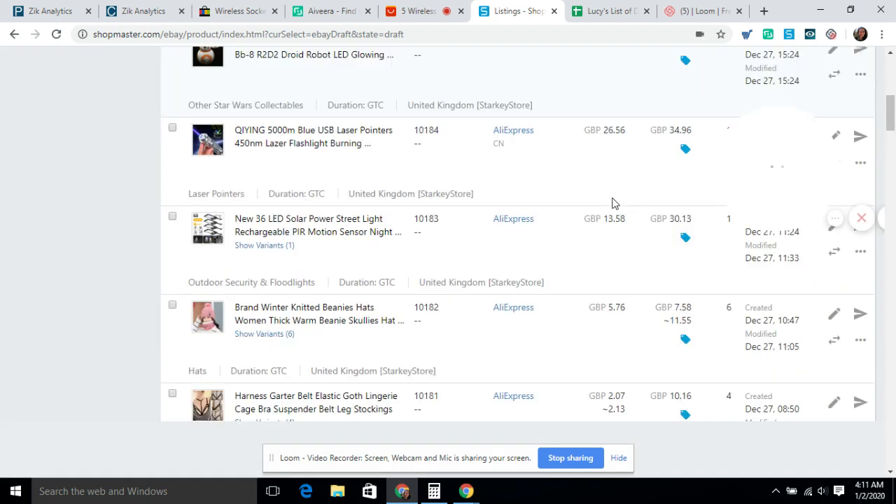
{"action": "scroll", "coordinate": [612, 203], "scroll_direction": "up", "scroll_amount": 7}
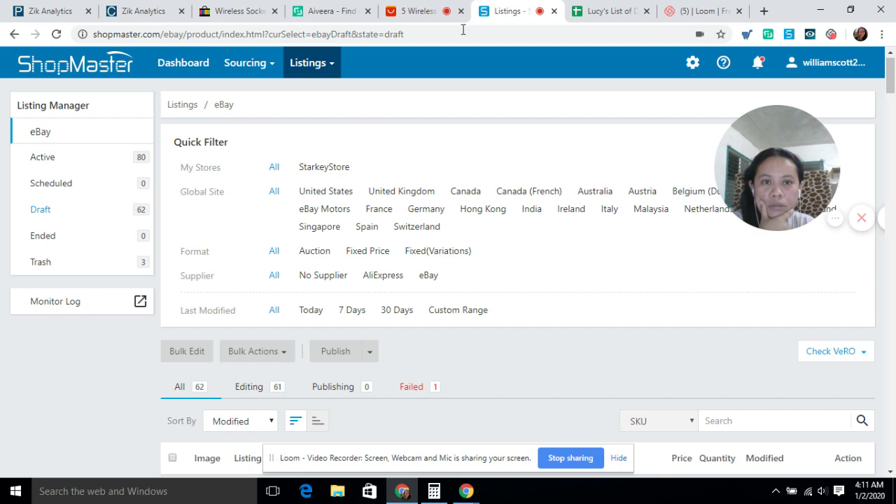
Step: Look over the eBay draft listings in ShopMaster
{"action": "left_click", "coordinate": [418, 11]}
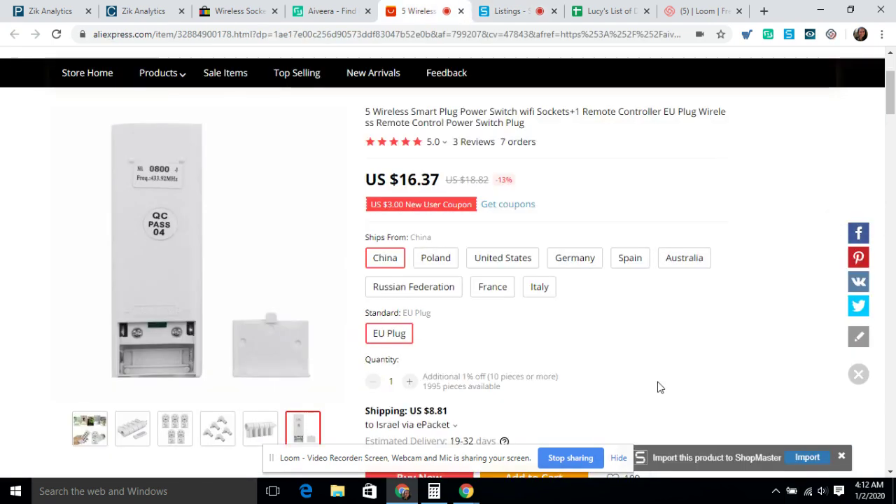
{"action": "key", "text": "ctrl+Tab"}
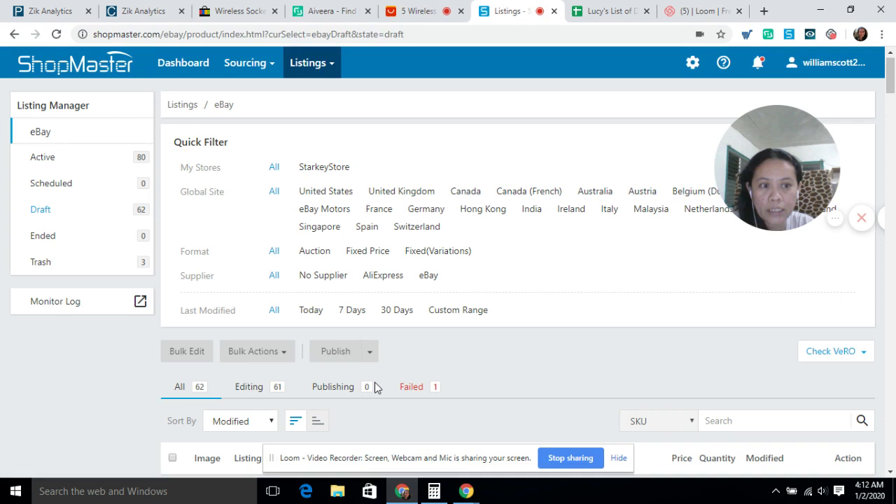
{"action": "scroll", "coordinate": [624, 252], "scroll_direction": "down", "scroll_amount": 2}
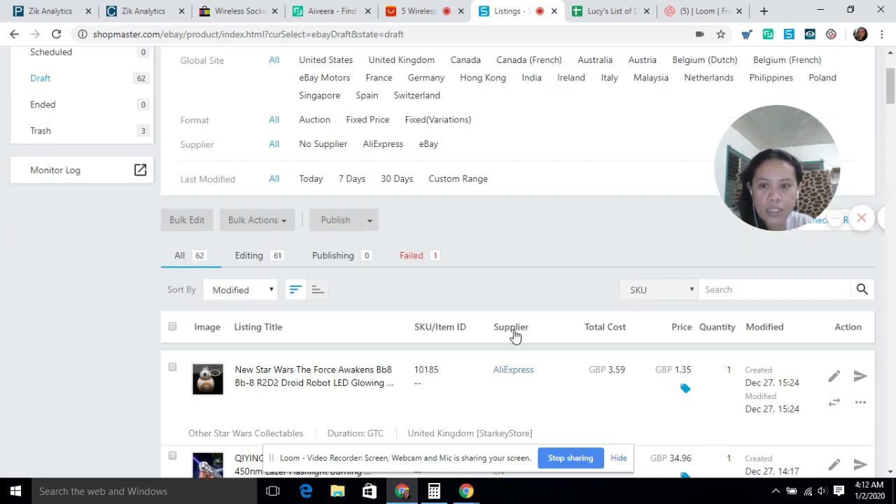
{"action": "scroll", "coordinate": [585, 242], "scroll_direction": "down", "scroll_amount": 3}
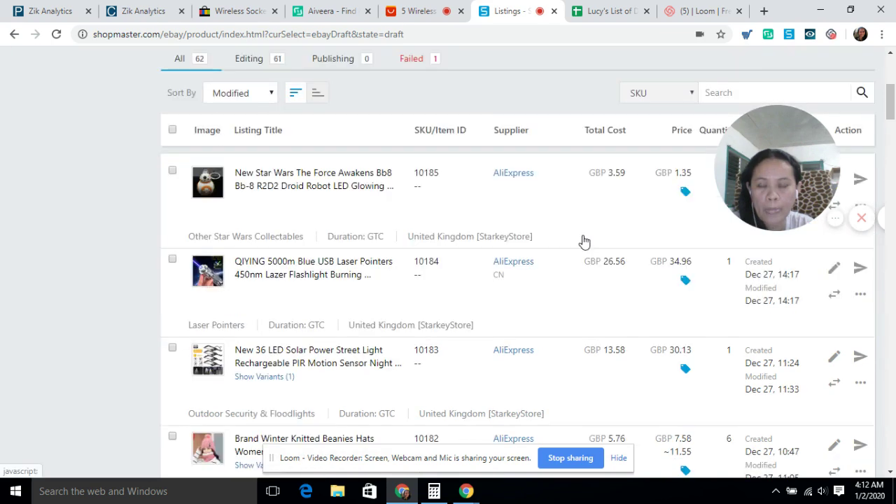
{"action": "scroll", "coordinate": [584, 241], "scroll_direction": "up", "scroll_amount": 3}
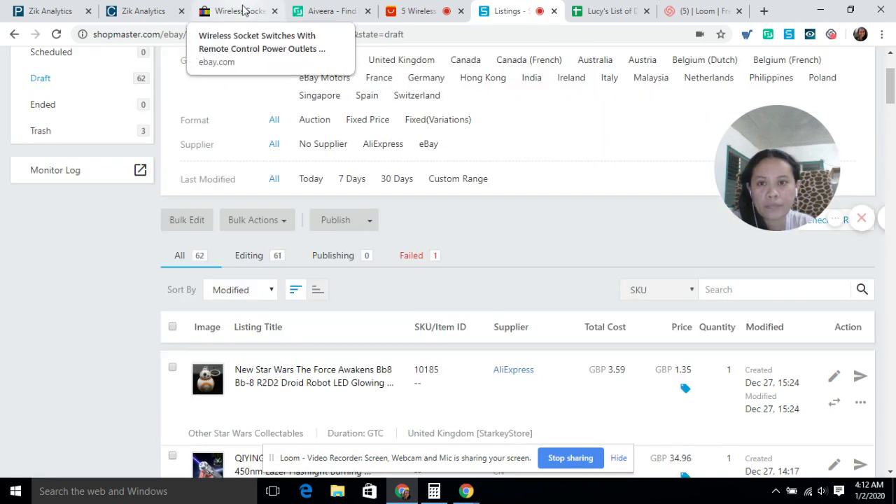
Step: Switch to the AliExpress page of the 5 Wireless Smart Plug set and import it into ShopMaster again despite the earlier import
{"action": "left_click", "coordinate": [420, 10]}
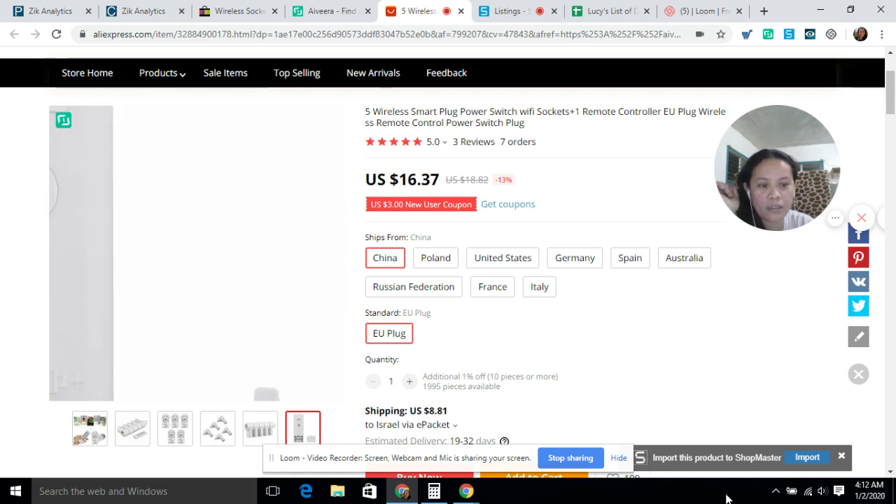
{"action": "left_click", "coordinate": [806, 459]}
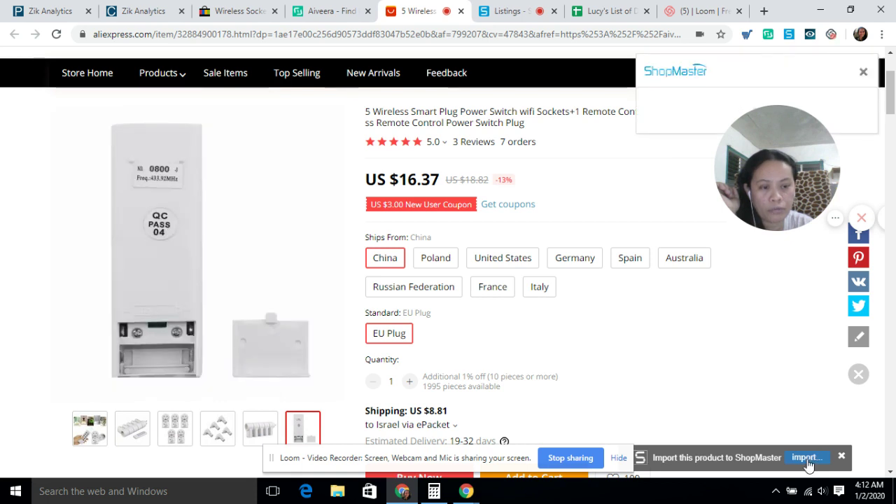
{"action": "mouse_move", "coordinate": [765, 154]}
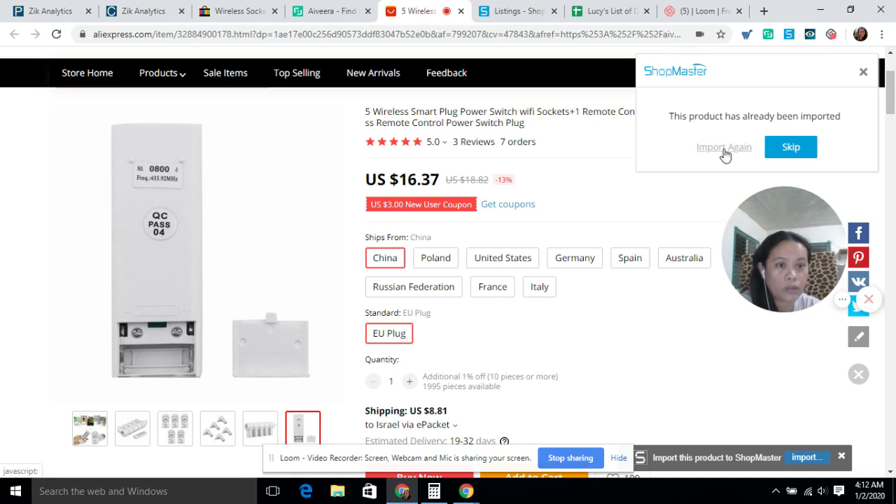
{"action": "left_click", "coordinate": [724, 148]}
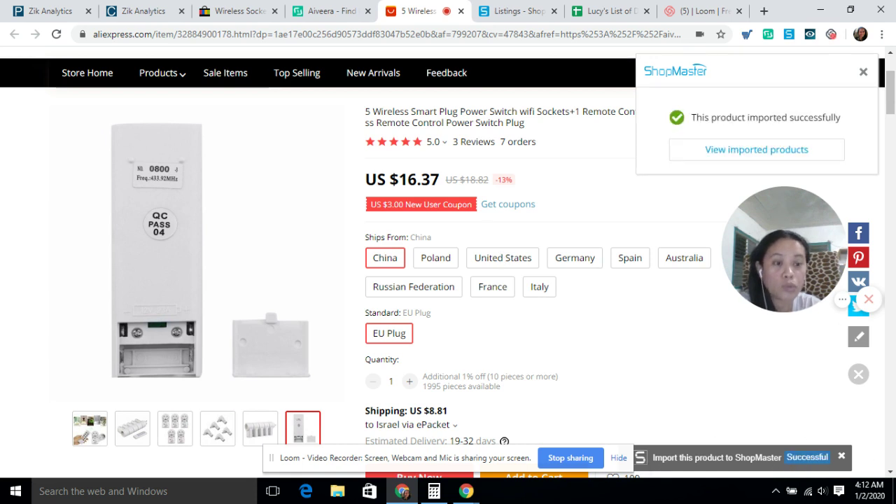
Step: Open ShopMaster's list of imported products and find the newly imported smart plug set
{"action": "left_click", "coordinate": [758, 156]}
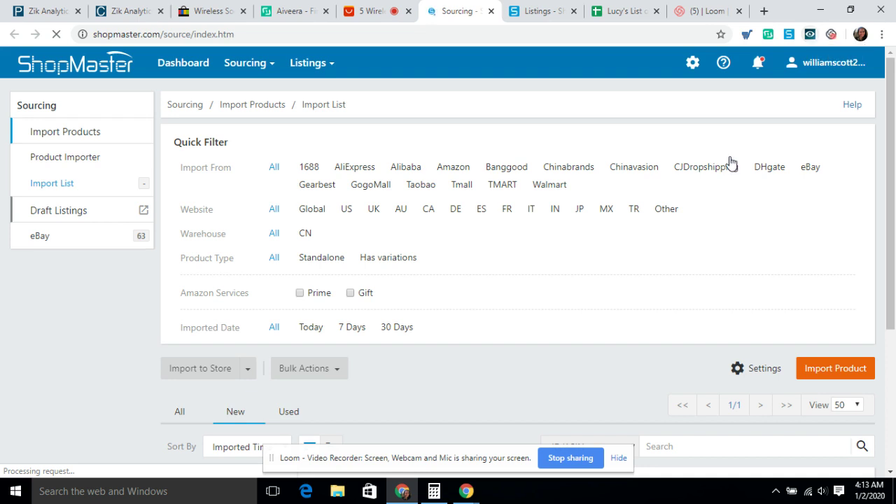
{"action": "scroll", "coordinate": [731, 163], "scroll_direction": "down", "scroll_amount": 2}
{"action": "scroll", "coordinate": [709, 171], "scroll_direction": "down", "scroll_amount": 1}
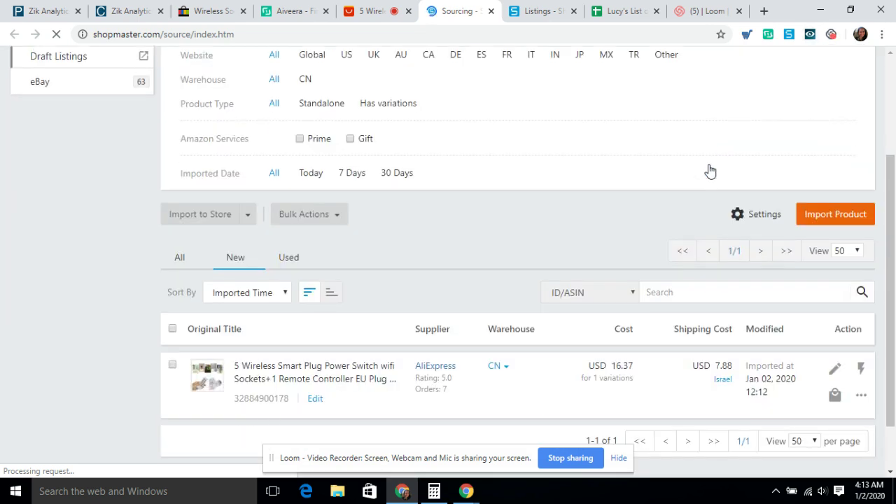
{"action": "scroll", "coordinate": [710, 171], "scroll_direction": "down", "scroll_amount": 1}
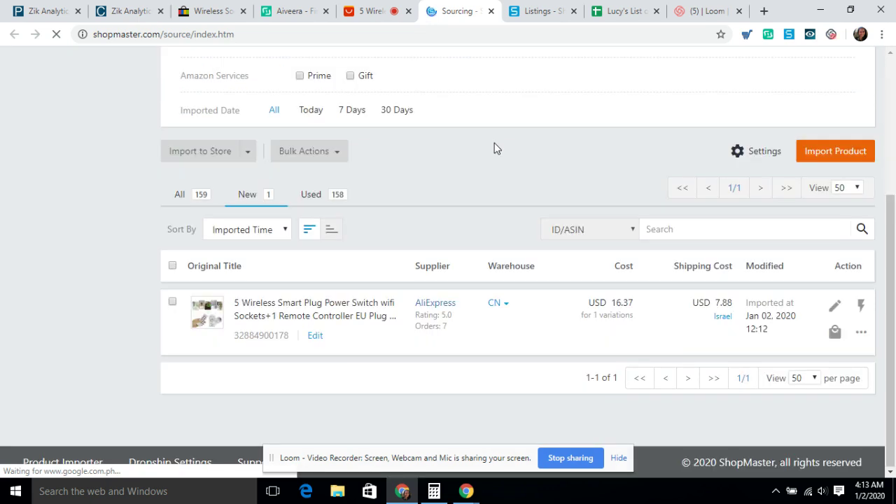
{"action": "scroll", "coordinate": [462, 350], "scroll_direction": "down", "scroll_amount": 1}
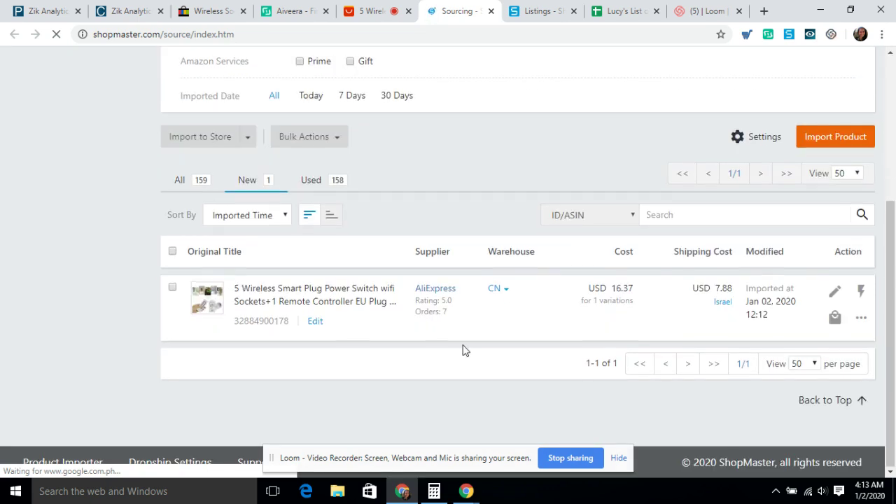
Step: Select the 5 Wireless Smart Plug product and import it to the StarkeyStore eBay store as a draft
{"action": "left_click", "coordinate": [172, 289]}
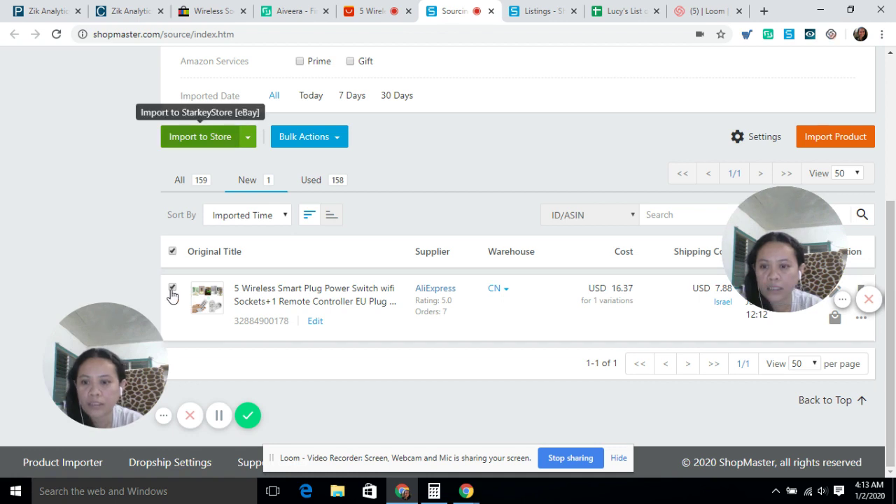
{"action": "left_click", "coordinate": [248, 144]}
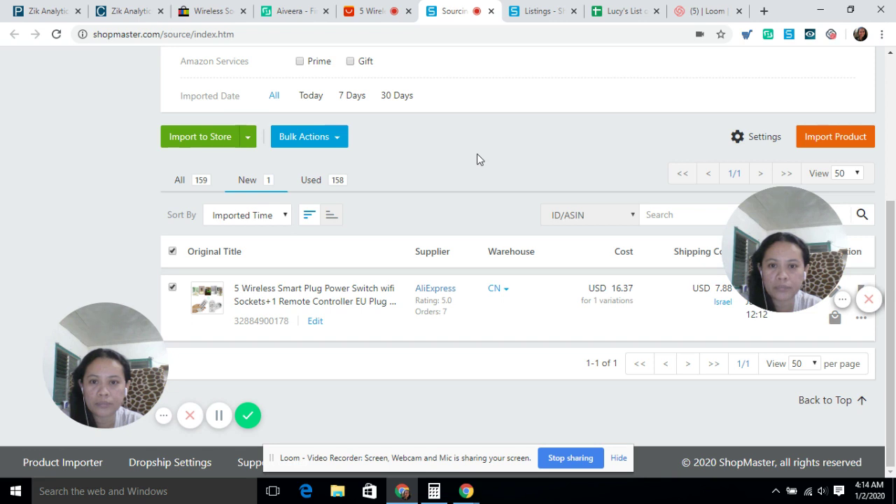
{"action": "scroll", "coordinate": [478, 159], "scroll_direction": "up", "scroll_amount": 1}
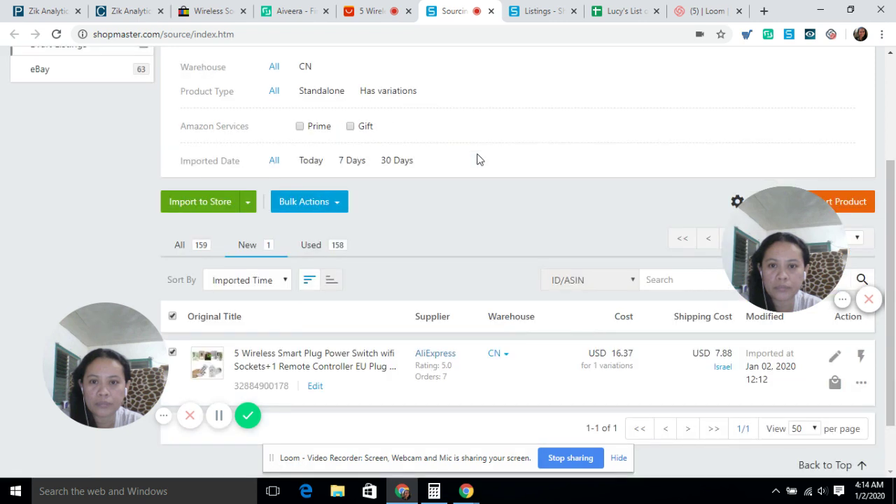
{"action": "scroll", "coordinate": [478, 159], "scroll_direction": "up", "scroll_amount": 1}
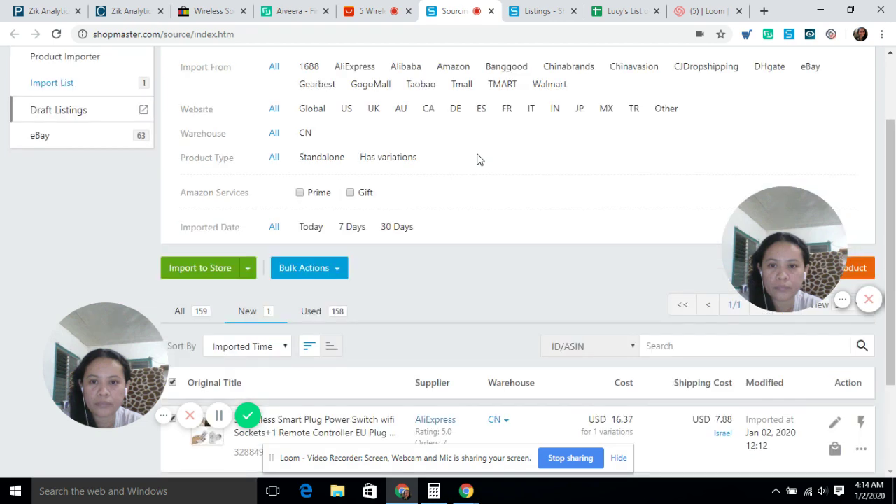
{"action": "left_click", "coordinate": [199, 267]}
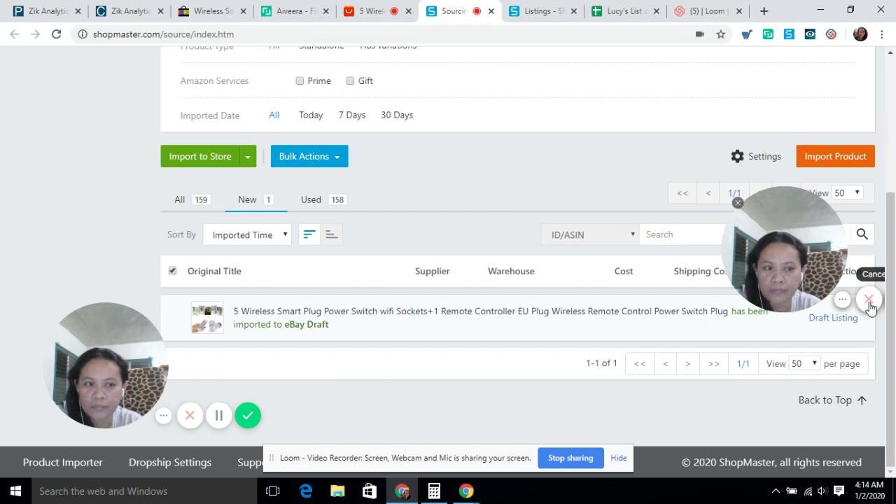
{"action": "left_click", "coordinate": [870, 303]}
{"action": "left_click", "coordinate": [562, 120]}
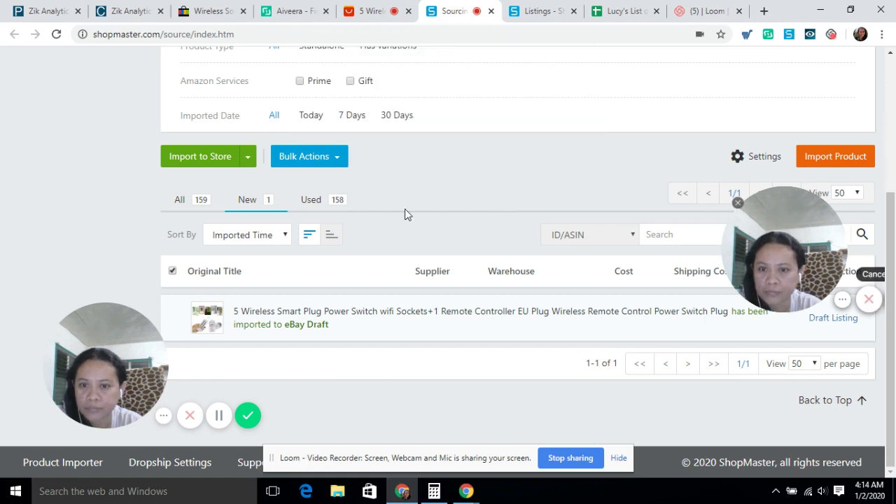
Step: Open the draft listing of the imported smart plug product for editing
{"action": "scroll", "coordinate": [459, 283], "scroll_direction": "up", "scroll_amount": 2}
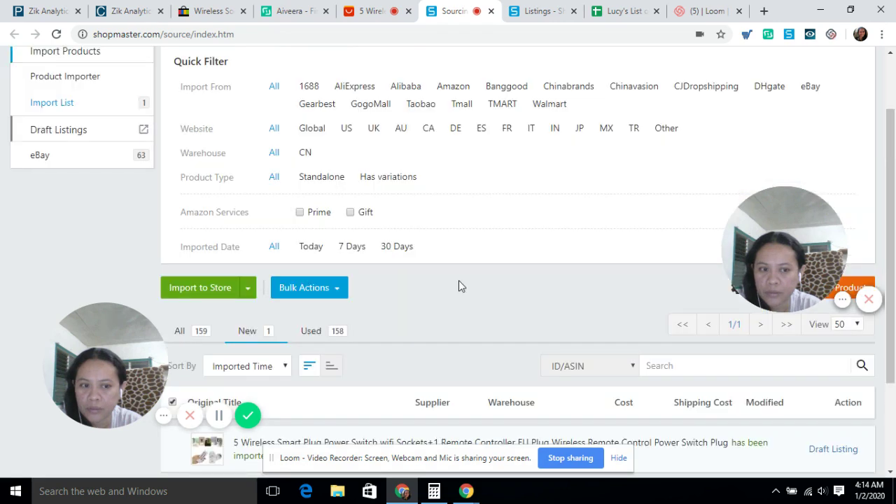
{"action": "scroll", "coordinate": [458, 284], "scroll_direction": "down", "scroll_amount": 1}
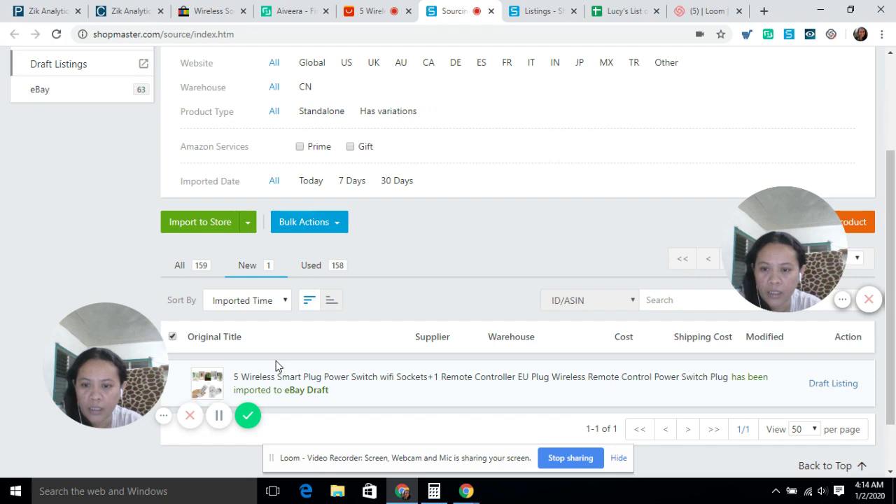
{"action": "scroll", "coordinate": [708, 358], "scroll_direction": "down", "scroll_amount": 1}
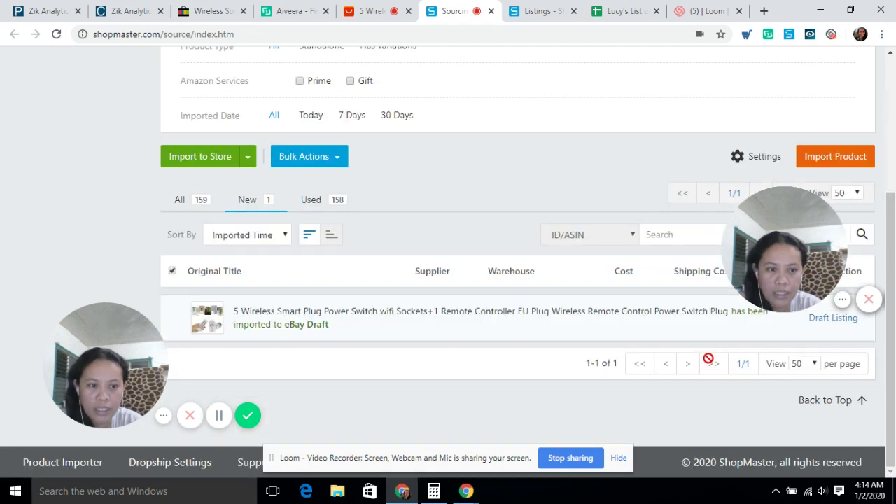
{"action": "scroll", "coordinate": [708, 358], "scroll_direction": "up", "scroll_amount": 1}
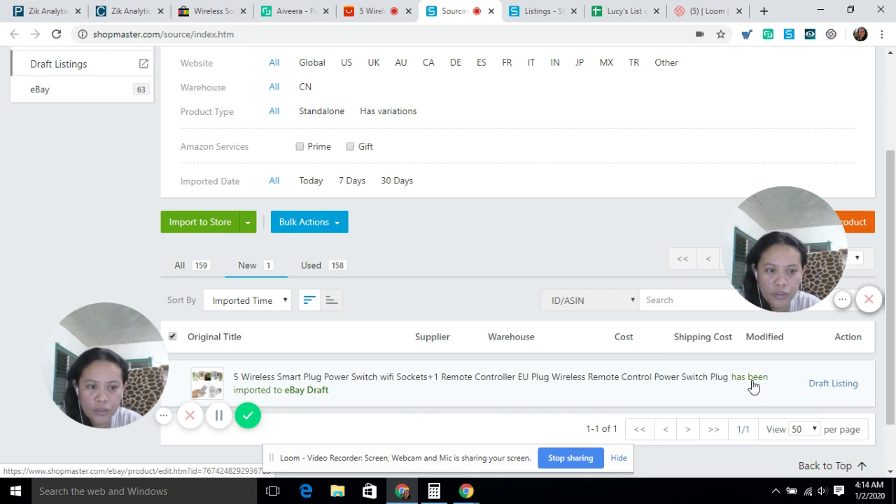
{"action": "scroll", "coordinate": [791, 357], "scroll_direction": "down", "scroll_amount": 1}
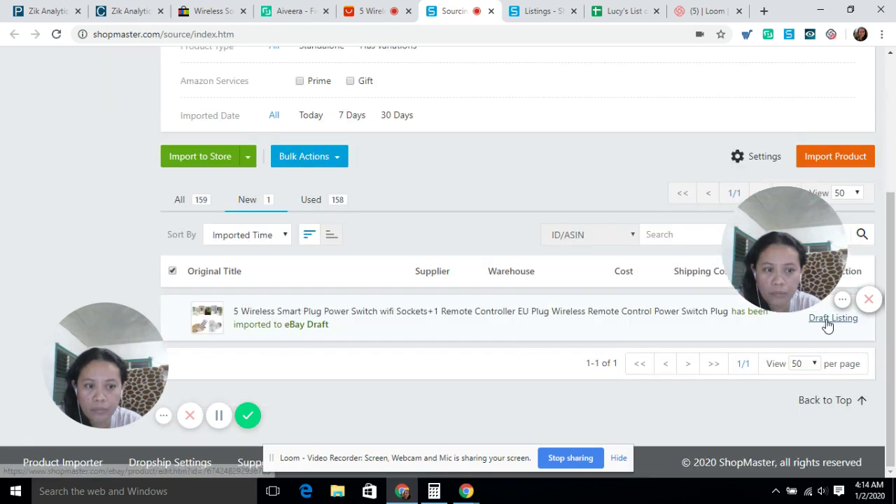
{"action": "left_click", "coordinate": [827, 319]}
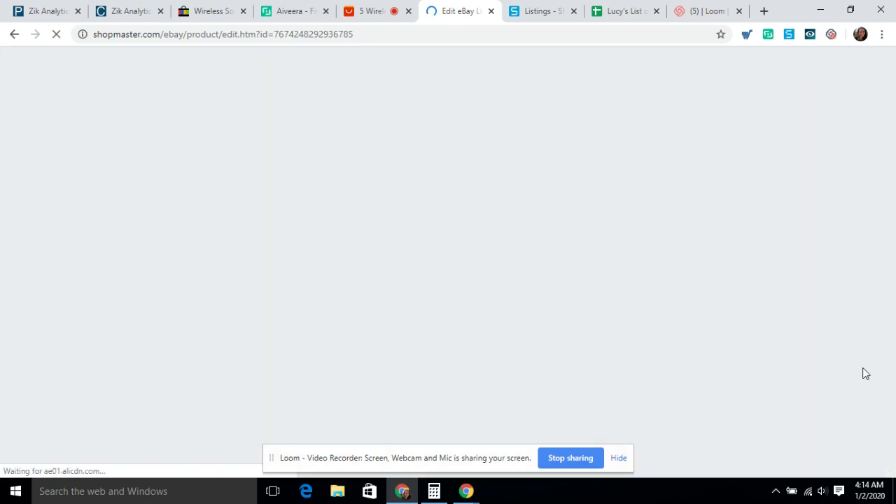
Step: Examine the draft's store, category, product information and selling details
{"action": "scroll", "coordinate": [855, 364], "scroll_direction": "down", "scroll_amount": 5}
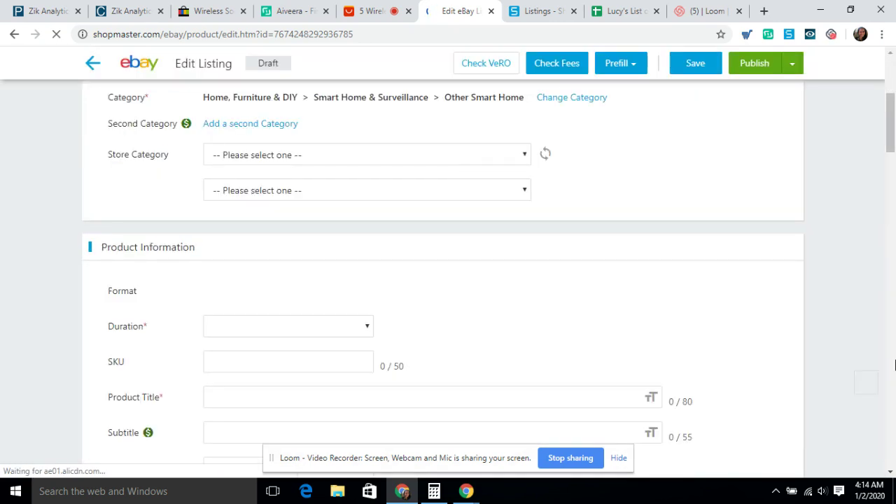
{"action": "scroll", "coordinate": [894, 364], "scroll_direction": "down", "scroll_amount": 2}
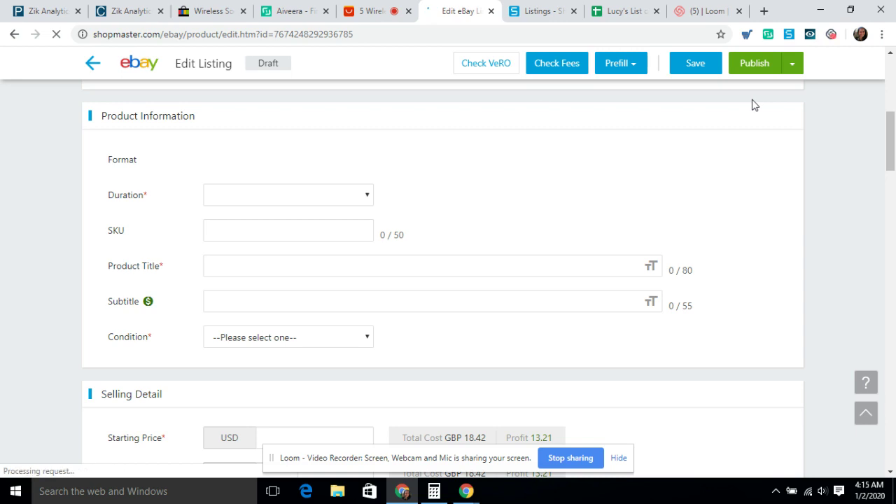
{"action": "scroll", "coordinate": [473, 177], "scroll_direction": "down", "scroll_amount": 1}
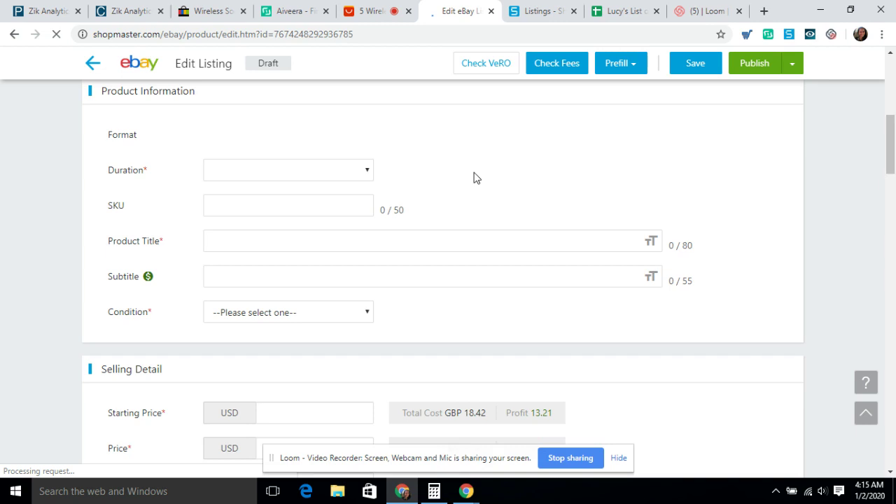
{"action": "scroll", "coordinate": [473, 177], "scroll_direction": "down", "scroll_amount": 1}
{"action": "scroll", "coordinate": [478, 222], "scroll_direction": "up", "scroll_amount": 4}
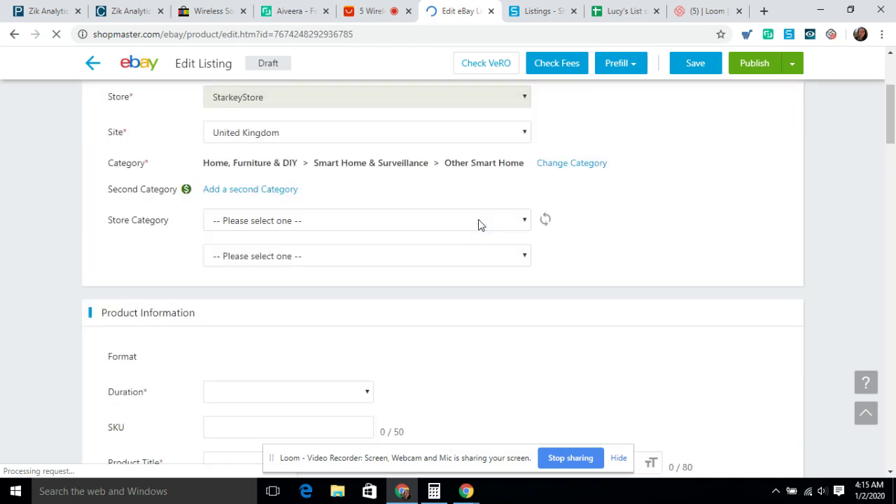
{"action": "scroll", "coordinate": [478, 224], "scroll_direction": "down", "scroll_amount": 1}
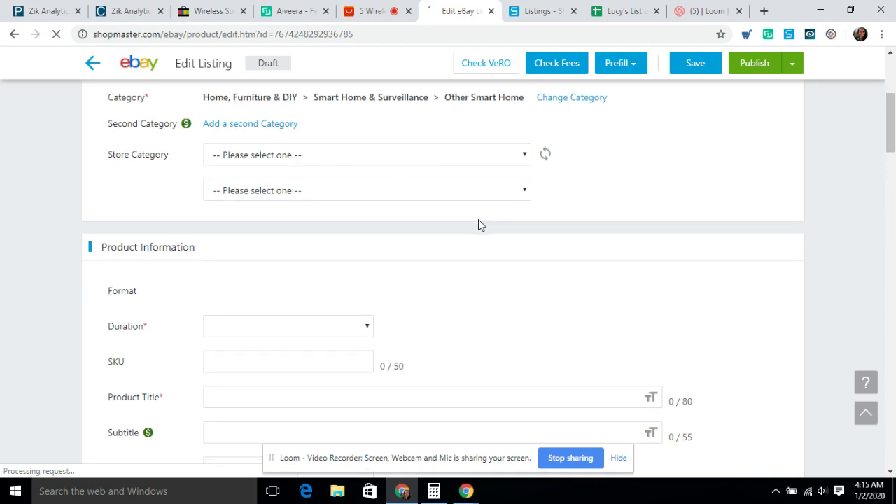
{"action": "scroll", "coordinate": [478, 222], "scroll_direction": "down", "scroll_amount": 1}
{"action": "scroll", "coordinate": [472, 232], "scroll_direction": "up", "scroll_amount": 3}
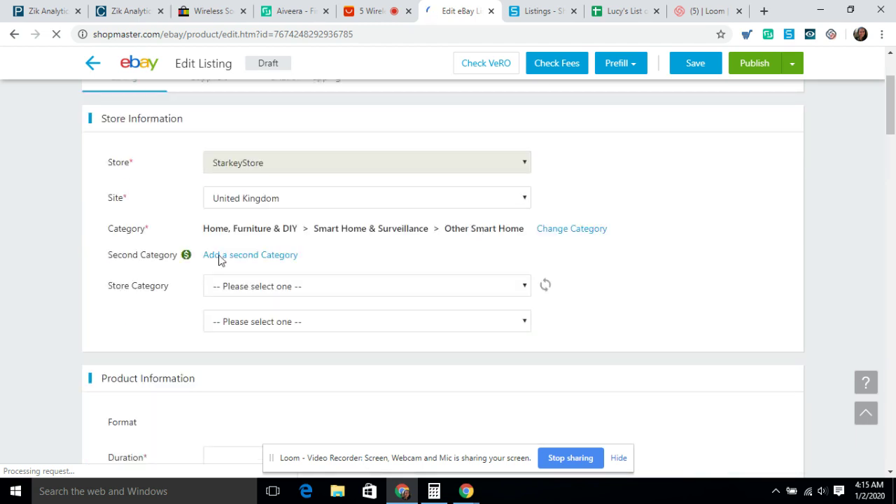
{"action": "scroll", "coordinate": [289, 203], "scroll_direction": "down", "scroll_amount": 2}
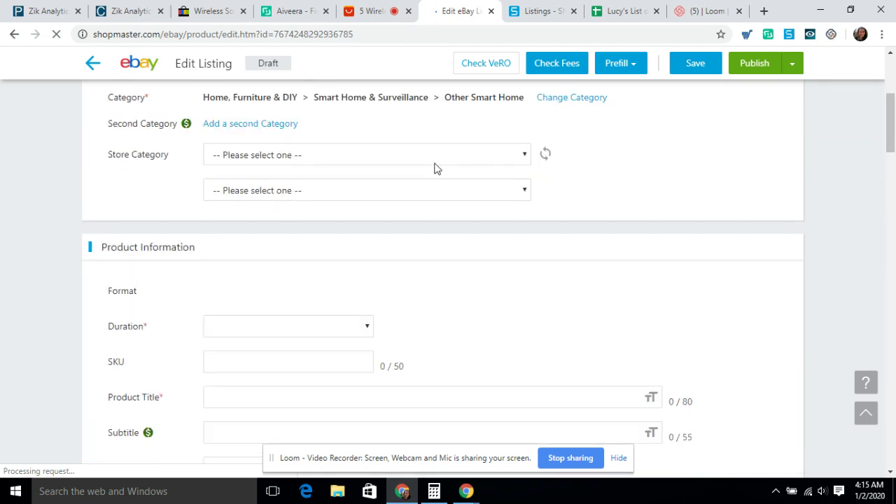
{"action": "scroll", "coordinate": [319, 211], "scroll_direction": "down", "scroll_amount": 1}
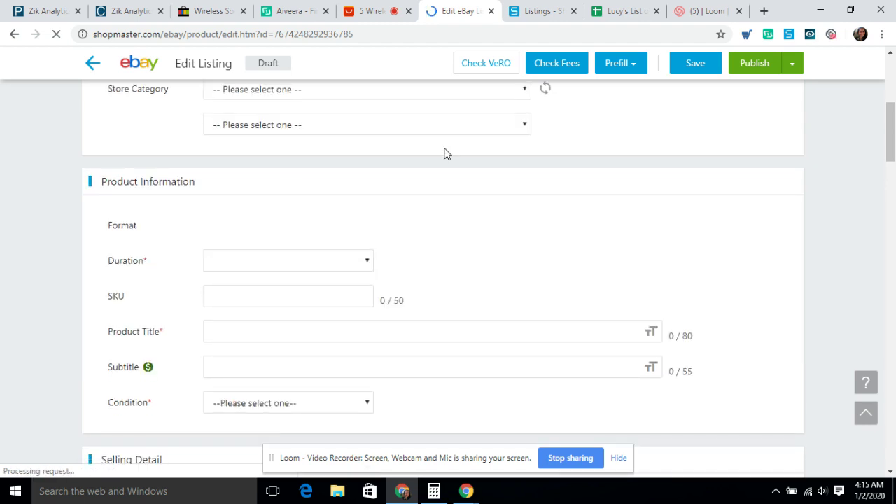
{"action": "scroll", "coordinate": [447, 153], "scroll_direction": "down", "scroll_amount": 1}
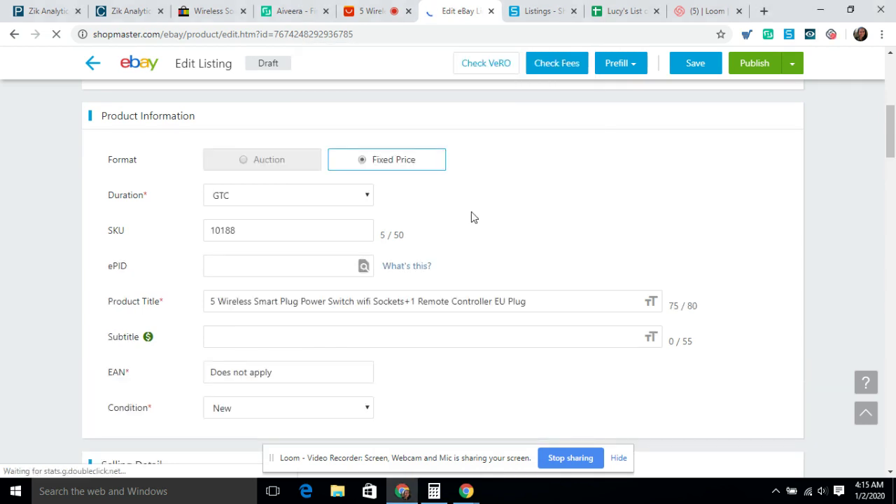
{"action": "scroll", "coordinate": [476, 214], "scroll_direction": "down", "scroll_amount": 2}
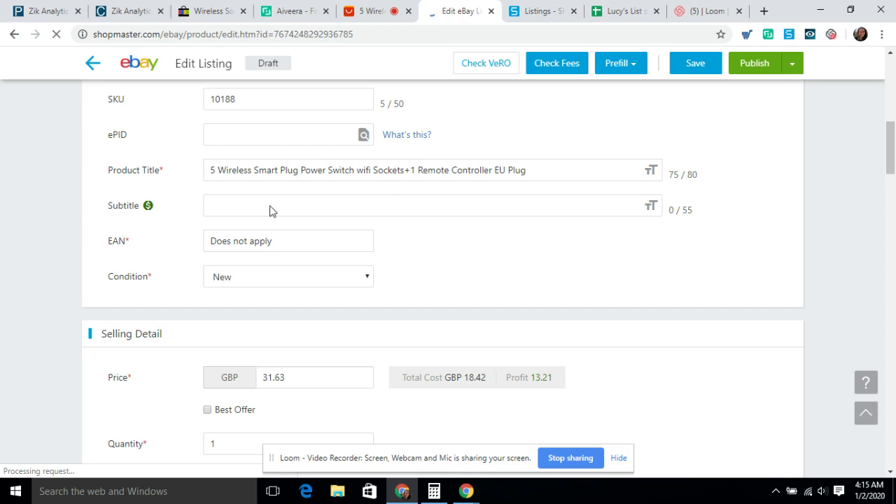
Step: Copy the full product title from the competitor's eBay listing for the wireless socket switches
{"action": "scroll", "coordinate": [372, 183], "scroll_direction": "up", "scroll_amount": 2}
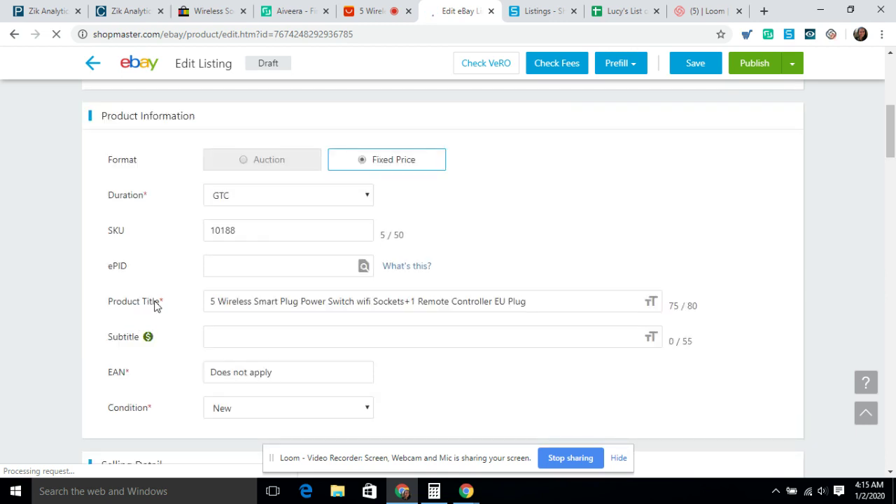
{"action": "scroll", "coordinate": [824, 239], "scroll_direction": "down", "scroll_amount": 1}
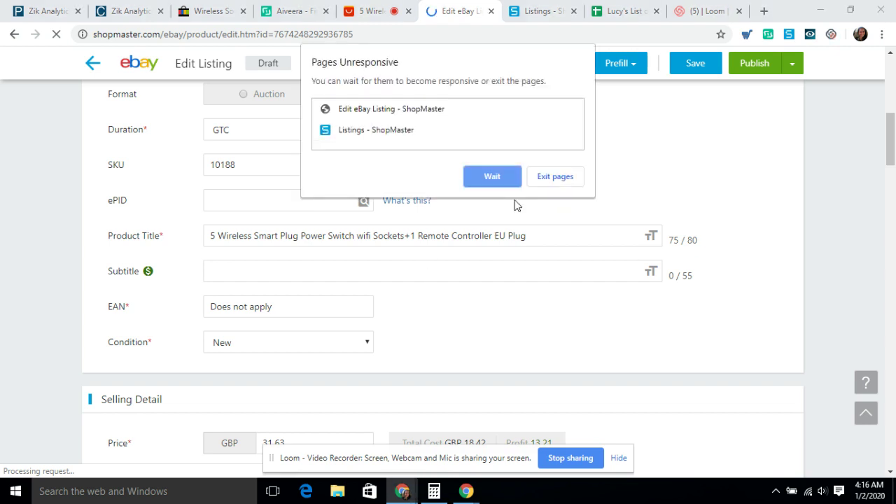
{"action": "left_click", "coordinate": [494, 180]}
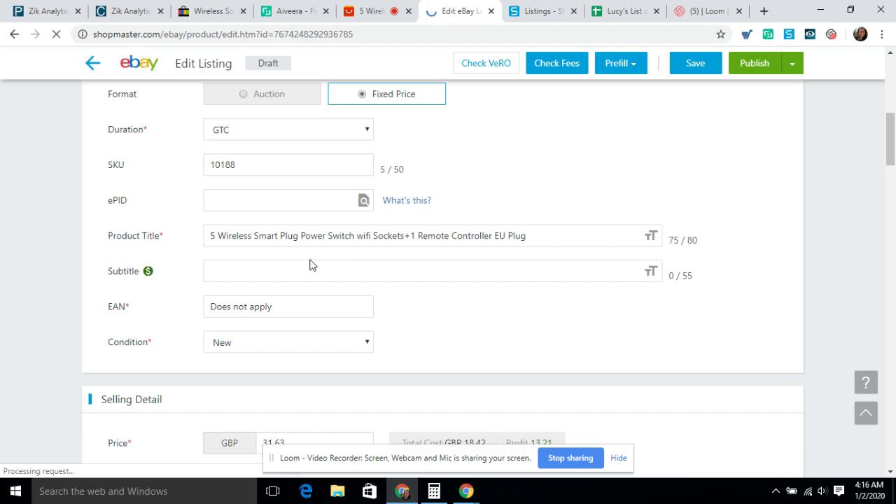
{"action": "left_click", "coordinate": [207, 17]}
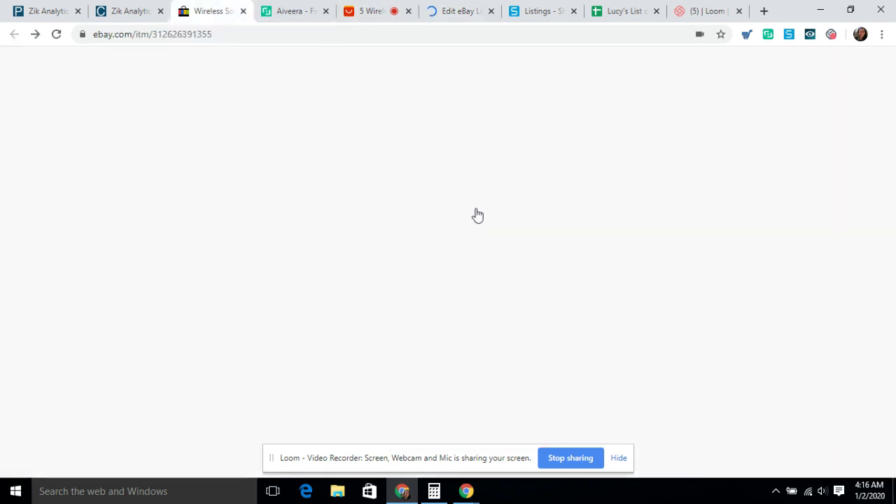
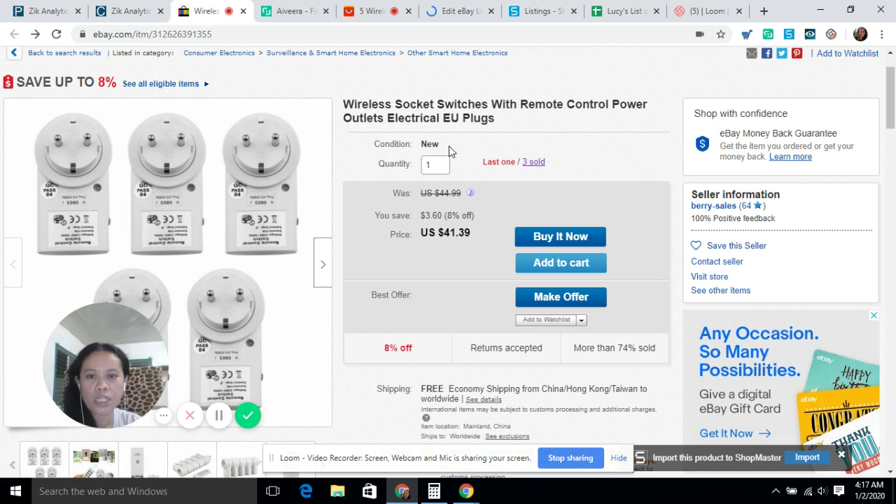
{"action": "left_click_drag", "start_coordinate": [342, 104], "coordinate": [496, 131]}
{"action": "key", "text": "ctrl+c"}
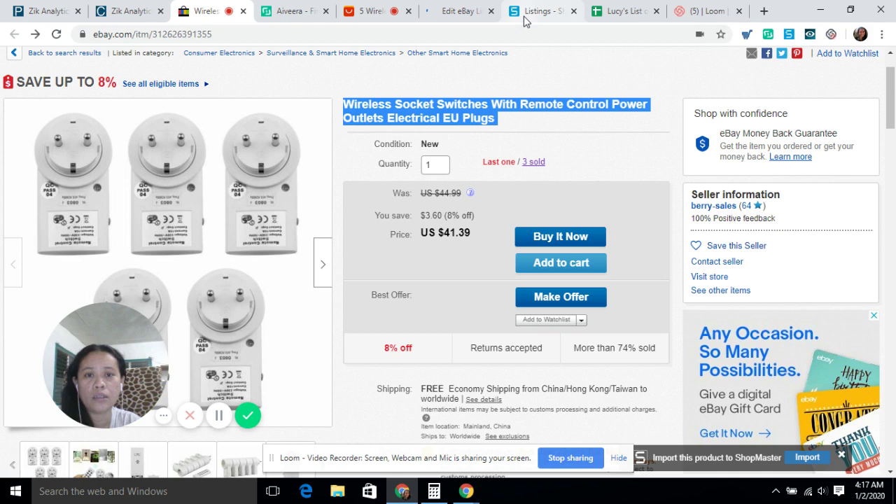
Step: Return to the draft listing, keep waiting for the unresponsive pages, and examine its selling details, images and item specifics
{"action": "left_click", "coordinate": [462, 12]}
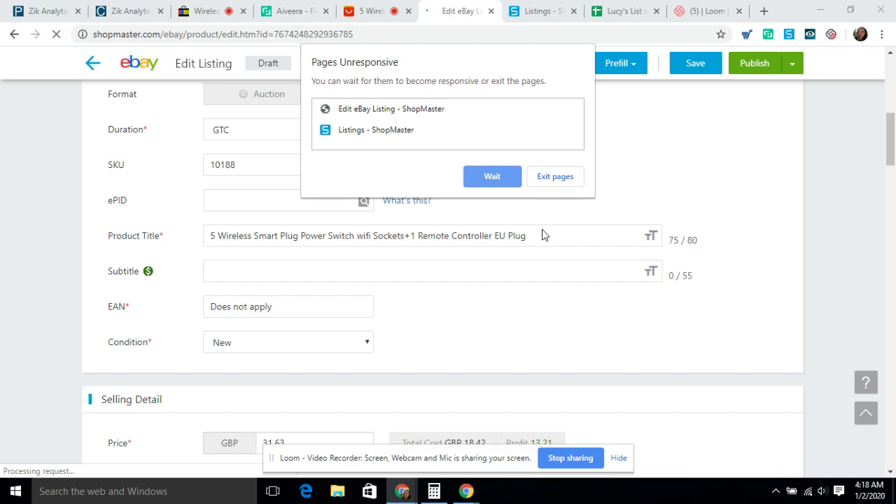
{"action": "left_click", "coordinate": [494, 177]}
{"action": "scroll", "coordinate": [494, 185], "scroll_direction": "down", "scroll_amount": 3}
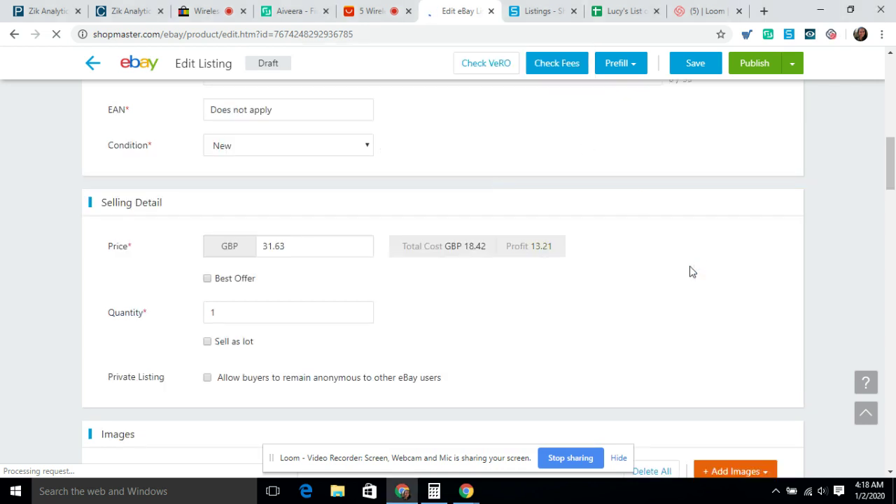
{"action": "scroll", "coordinate": [427, 268], "scroll_direction": "down", "scroll_amount": 1}
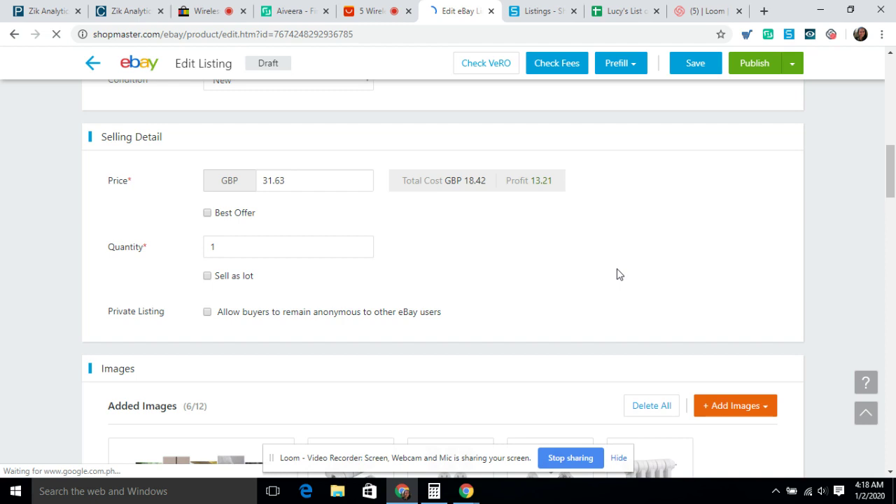
{"action": "scroll", "coordinate": [617, 274], "scroll_direction": "down", "scroll_amount": 1}
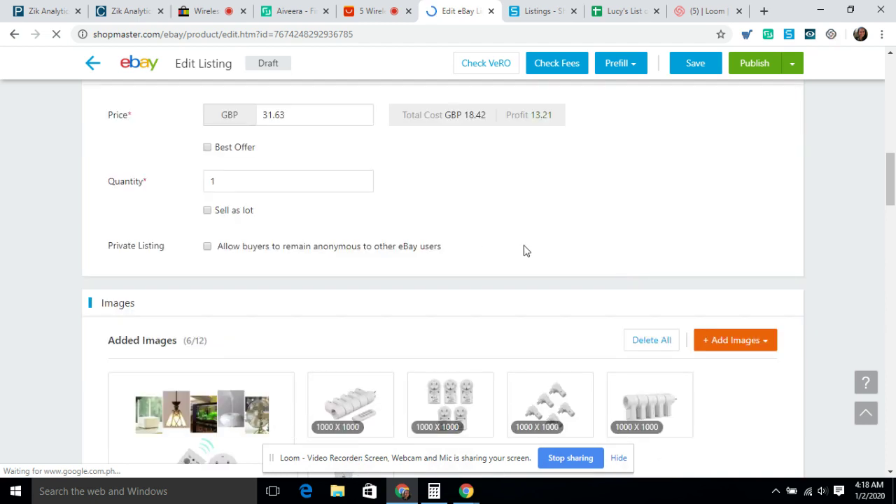
{"action": "scroll", "coordinate": [526, 250], "scroll_direction": "down", "scroll_amount": 5}
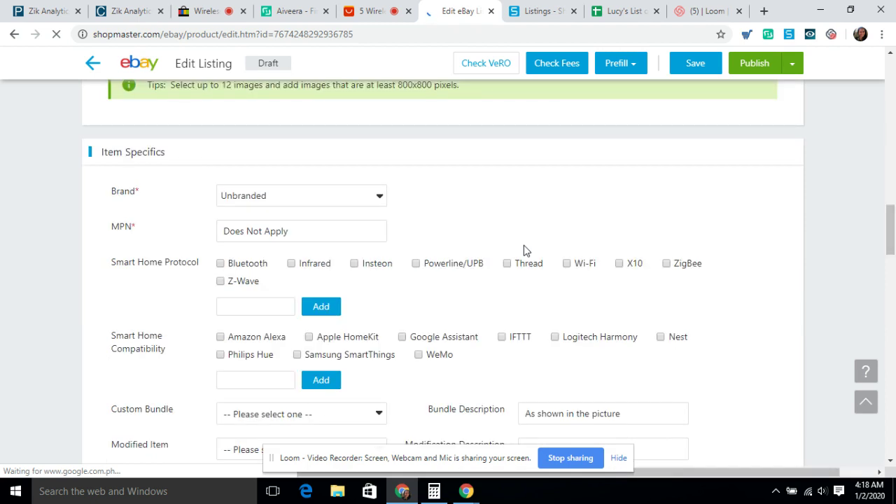
{"action": "scroll", "coordinate": [527, 250], "scroll_direction": "down", "scroll_amount": 3}
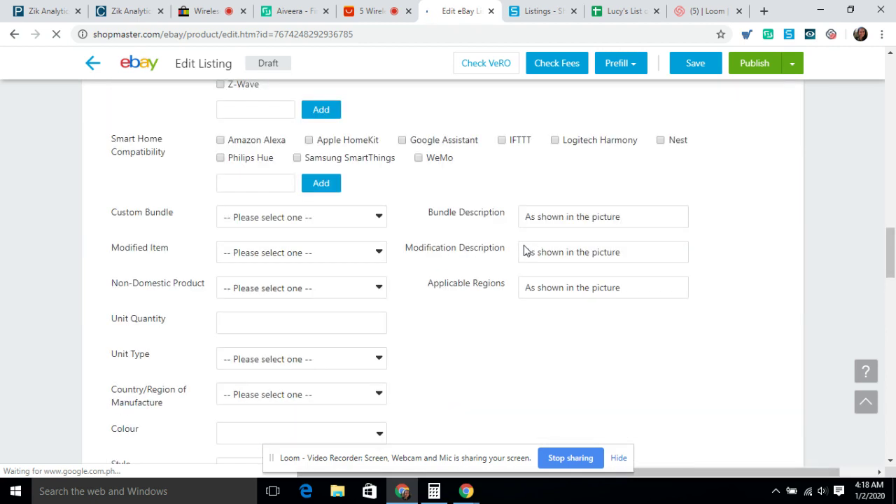
{"action": "scroll", "coordinate": [525, 250], "scroll_direction": "down", "scroll_amount": 4}
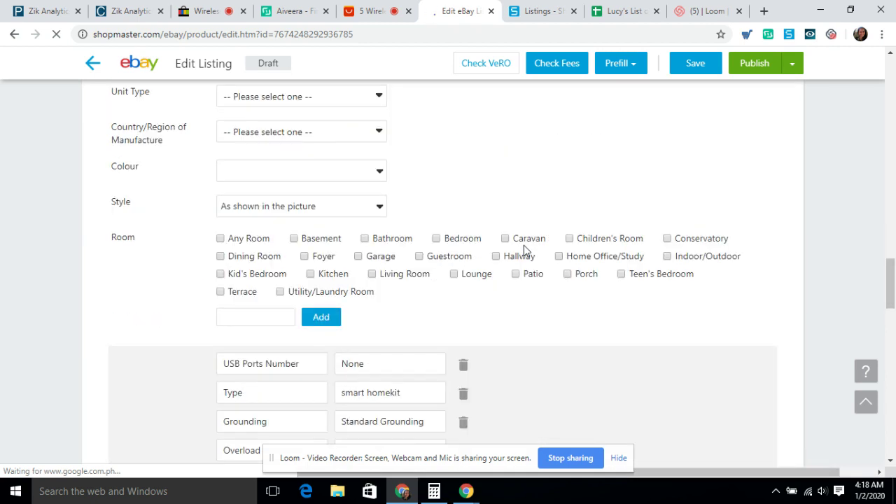
{"action": "scroll", "coordinate": [592, 315], "scroll_direction": "down", "scroll_amount": 1}
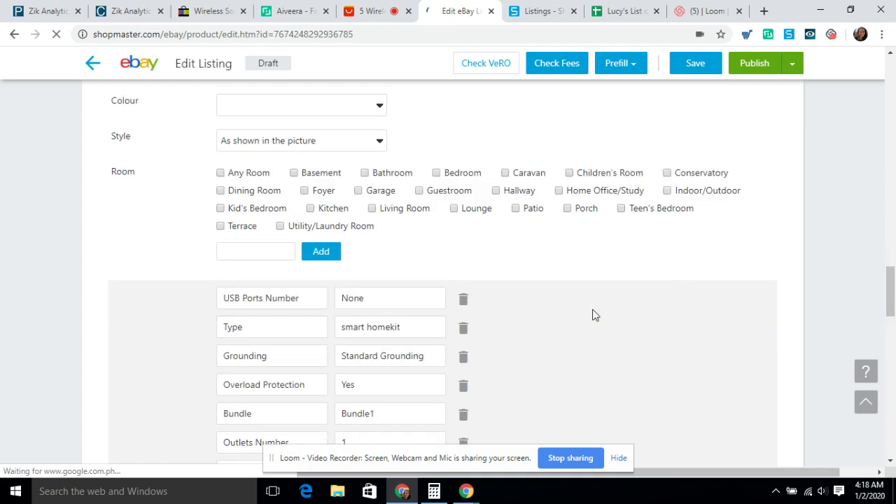
{"action": "scroll", "coordinate": [592, 315], "scroll_direction": "up", "scroll_amount": 2}
{"action": "scroll", "coordinate": [606, 277], "scroll_direction": "up", "scroll_amount": 10}
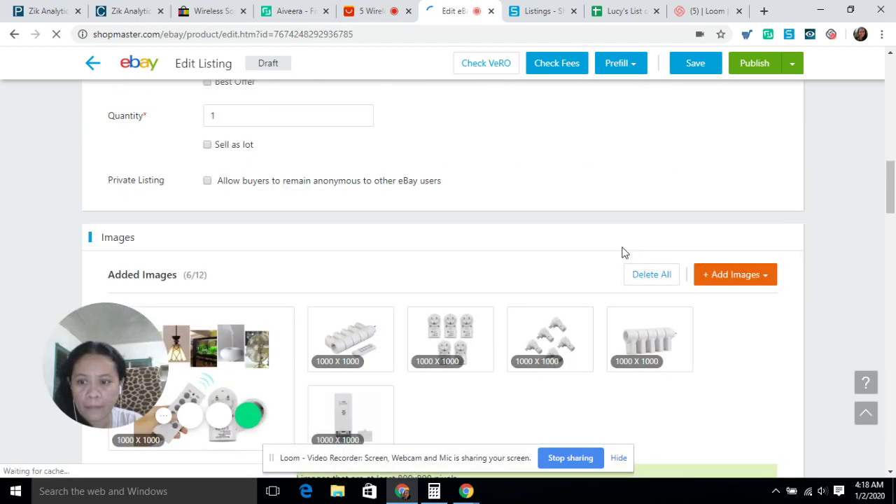
{"action": "scroll", "coordinate": [619, 256], "scroll_direction": "up", "scroll_amount": 3}
{"action": "left_click_drag", "start_coordinate": [892, 186], "coordinate": [890, 122]}
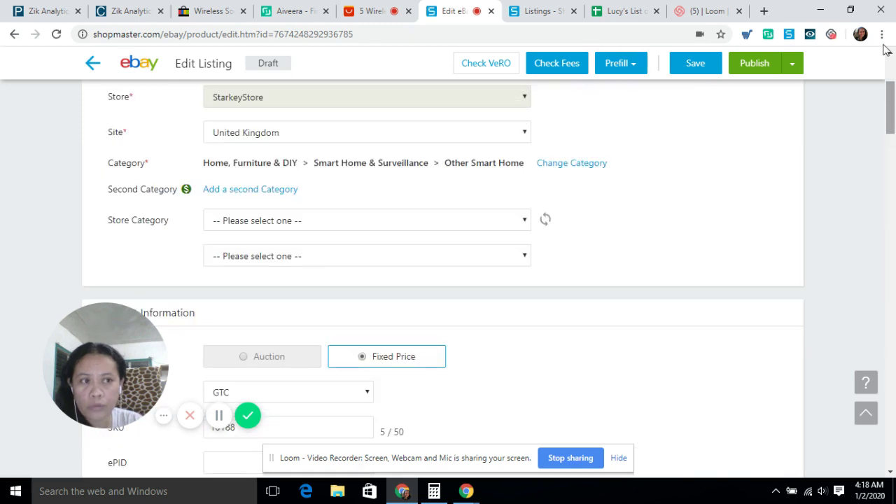
{"action": "left_click_drag", "start_coordinate": [886, 49], "coordinate": [886, 46]}
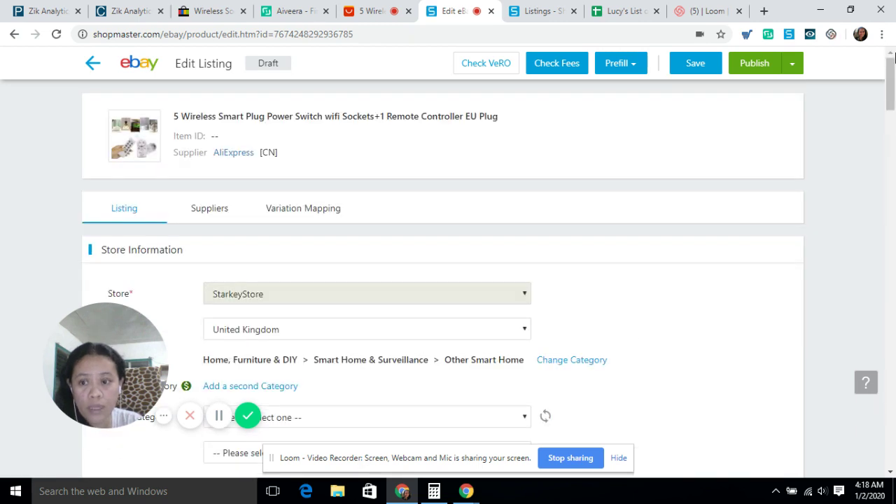
Step: Replace the draft's product title with the copied "Wireless Socket Switches With Remote Control Power Outlets Electrical EU Plugs"
{"action": "scroll", "coordinate": [643, 341], "scroll_direction": "down", "scroll_amount": 2}
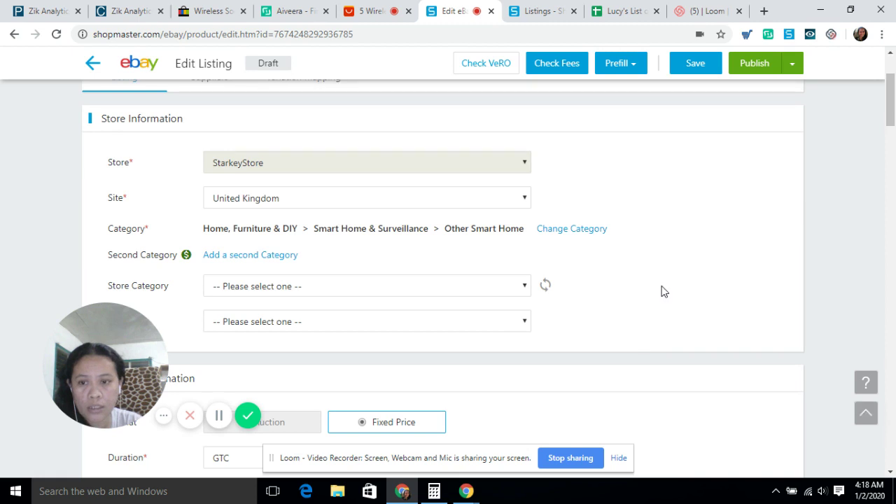
{"action": "scroll", "coordinate": [664, 292], "scroll_direction": "down", "scroll_amount": 2}
{"action": "scroll", "coordinate": [664, 292], "scroll_direction": "down", "scroll_amount": 2}
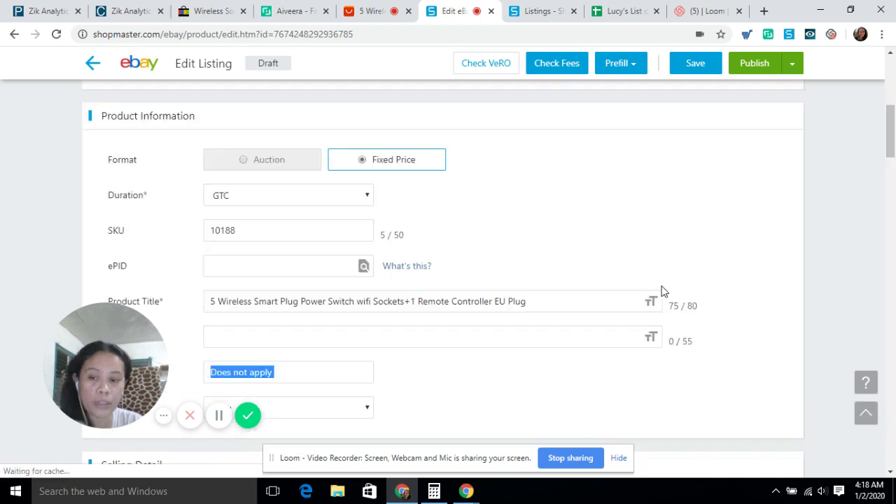
{"action": "scroll", "coordinate": [664, 292], "scroll_direction": "down", "scroll_amount": 2}
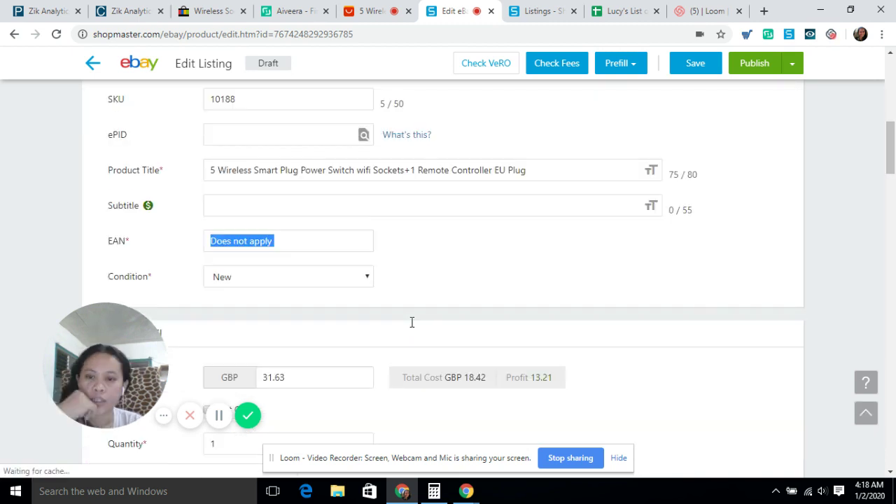
{"action": "triple_click", "coordinate": [423, 176]}
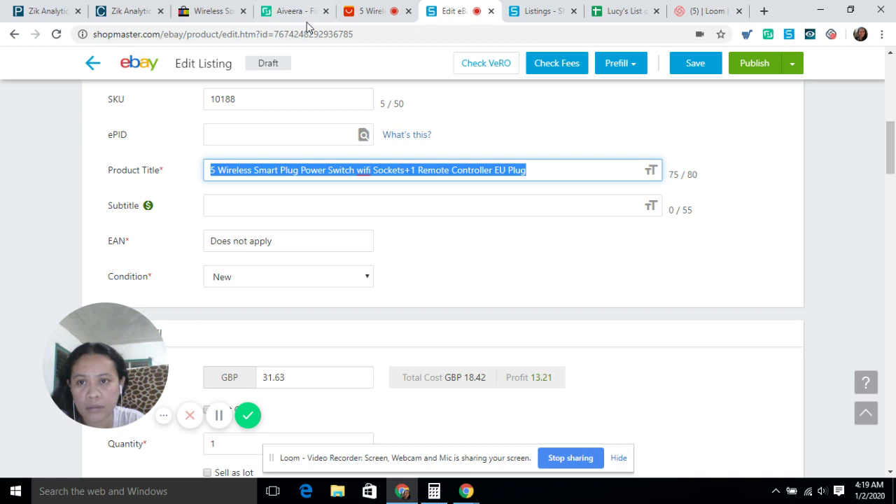
{"action": "left_click", "coordinate": [207, 14]}
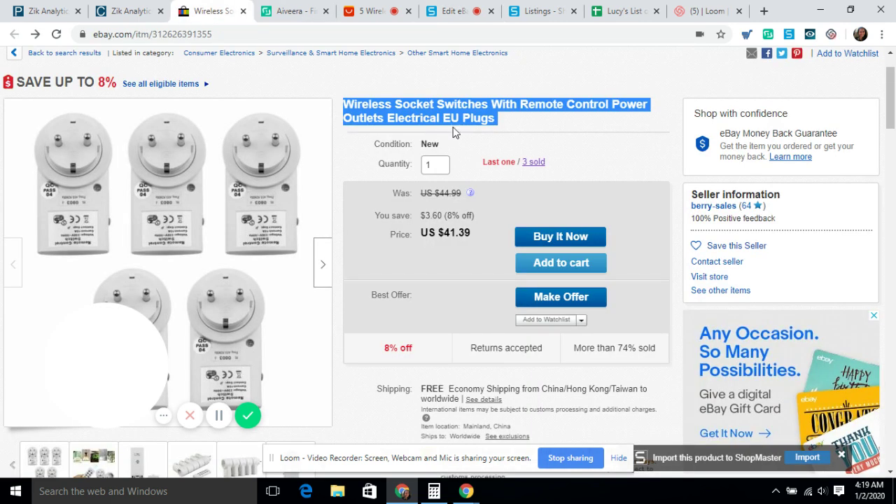
{"action": "left_click", "coordinate": [462, 14]}
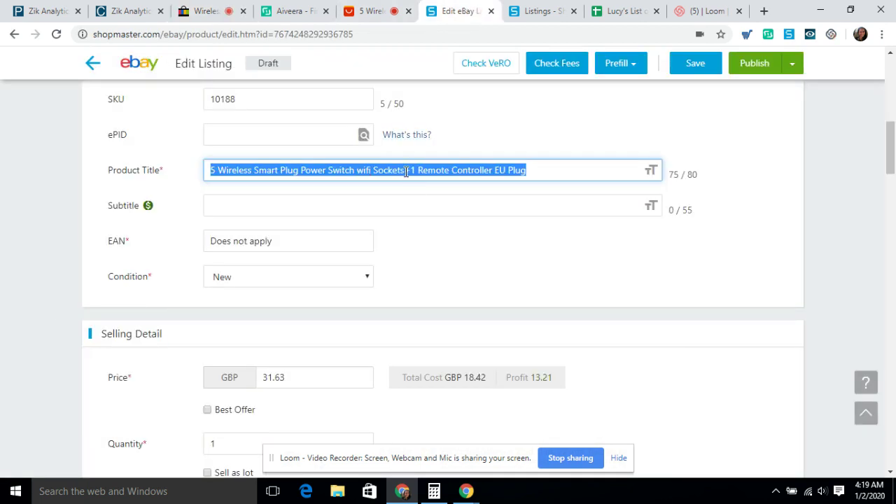
{"action": "key", "text": "ctrl+v"}
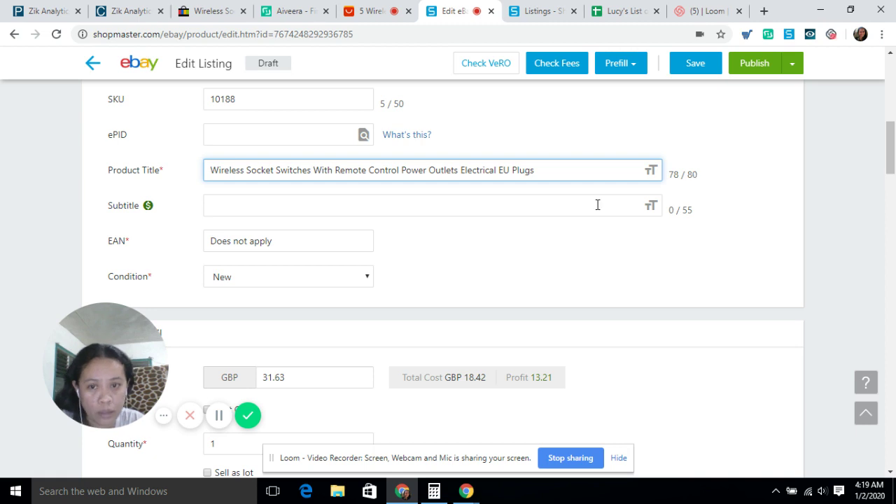
Step: Check the competitor's eBay price and subtract 0.25 from 41.39 in Calculator to get the target selling price
{"action": "scroll", "coordinate": [597, 205], "scroll_direction": "down", "scroll_amount": 2}
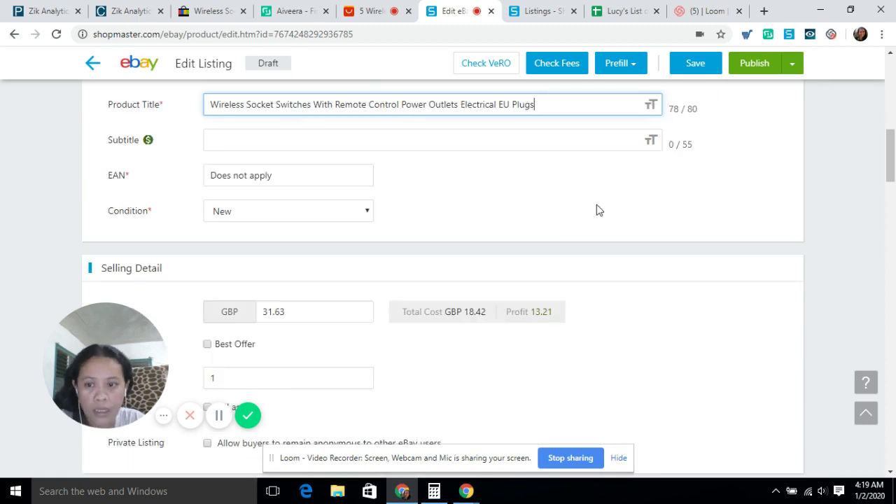
{"action": "scroll", "coordinate": [597, 210], "scroll_direction": "down", "scroll_amount": 1}
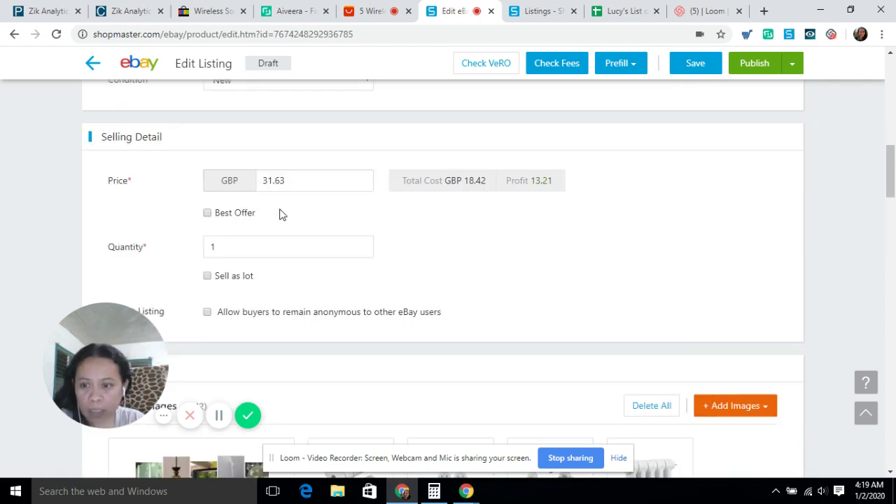
{"action": "left_click", "coordinate": [205, 13]}
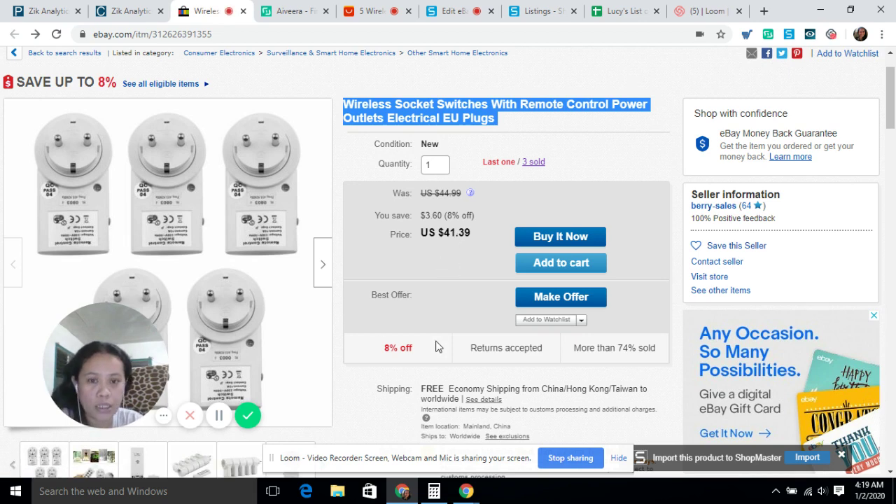
{"action": "left_click", "coordinate": [441, 495]}
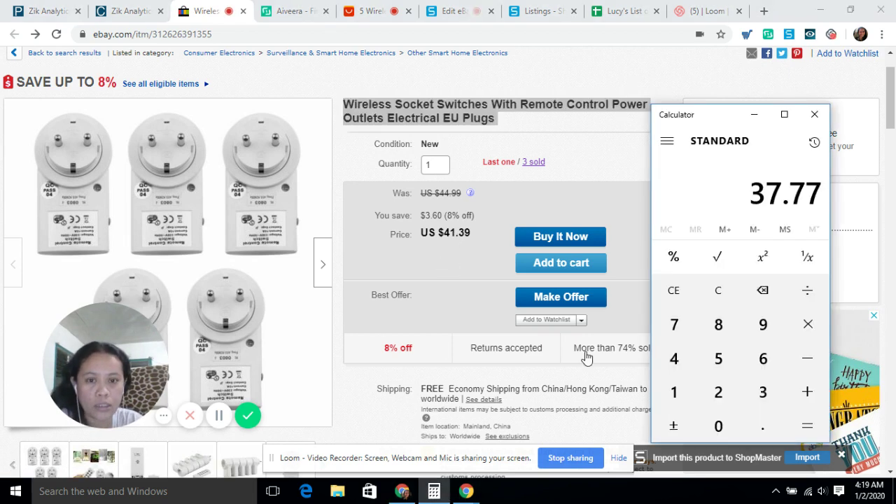
{"action": "left_click", "coordinate": [673, 360]}
{"action": "left_click", "coordinate": [683, 399]}
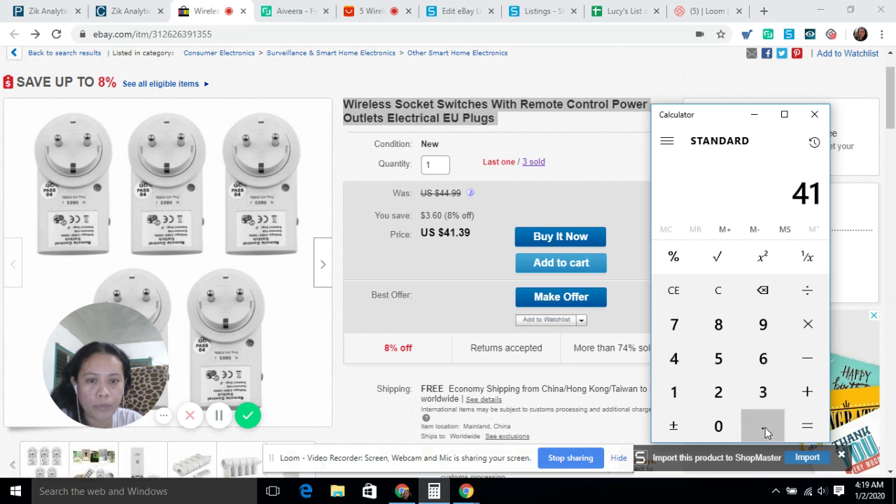
{"action": "left_click", "coordinate": [765, 425]}
{"action": "left_click", "coordinate": [769, 383]}
{"action": "left_click", "coordinate": [763, 324]}
{"action": "left_click", "coordinate": [804, 359]}
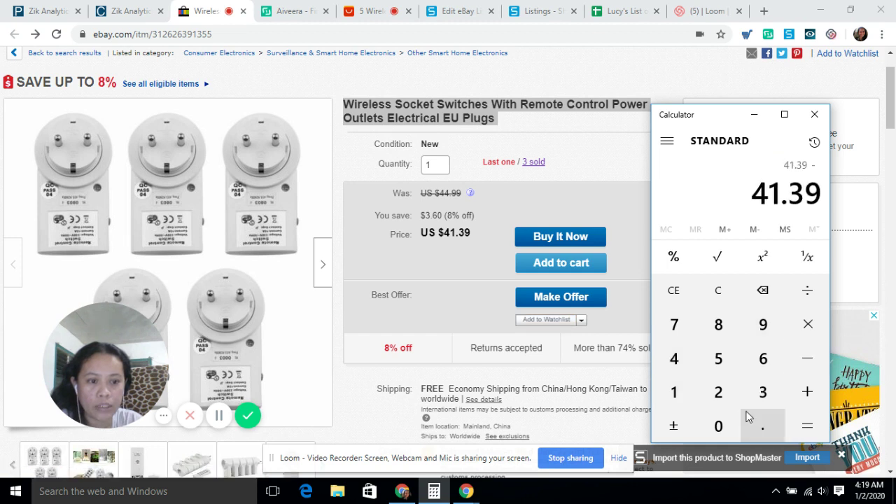
{"action": "left_click", "coordinate": [759, 424]}
{"action": "left_click", "coordinate": [721, 394]}
{"action": "left_click", "coordinate": [718, 359]}
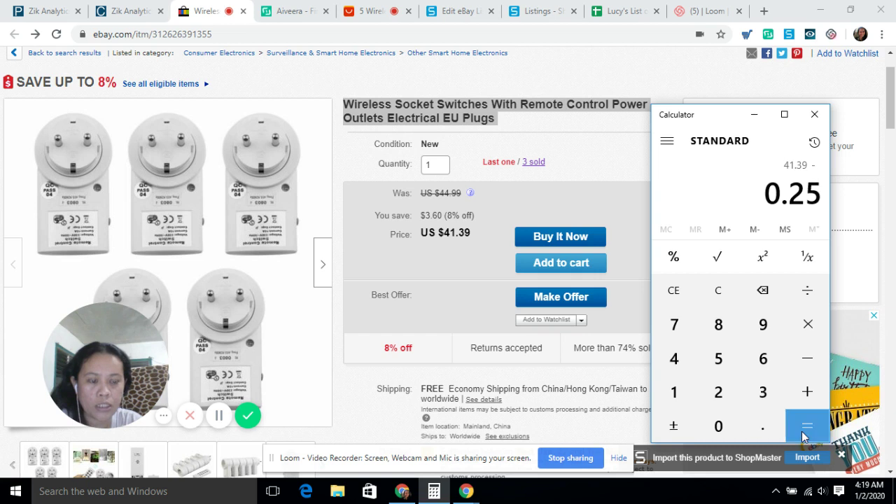
{"action": "left_click", "coordinate": [805, 425]}
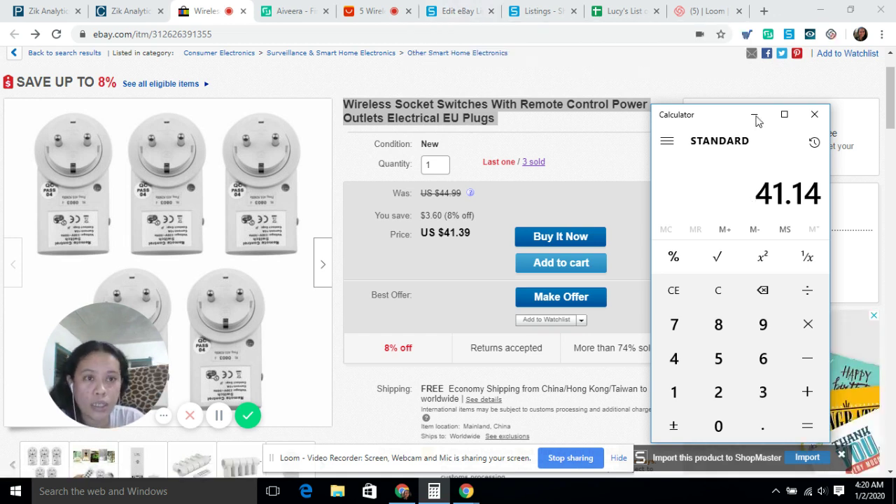
Step: Search Google for "usd to gbp" in a new browser tab
{"action": "left_click", "coordinate": [767, 19]}
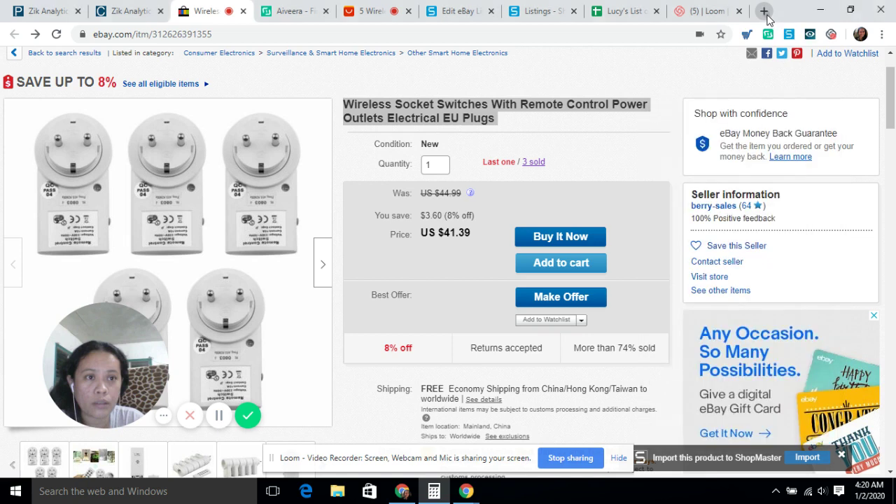
{"action": "left_click", "coordinate": [765, 11]}
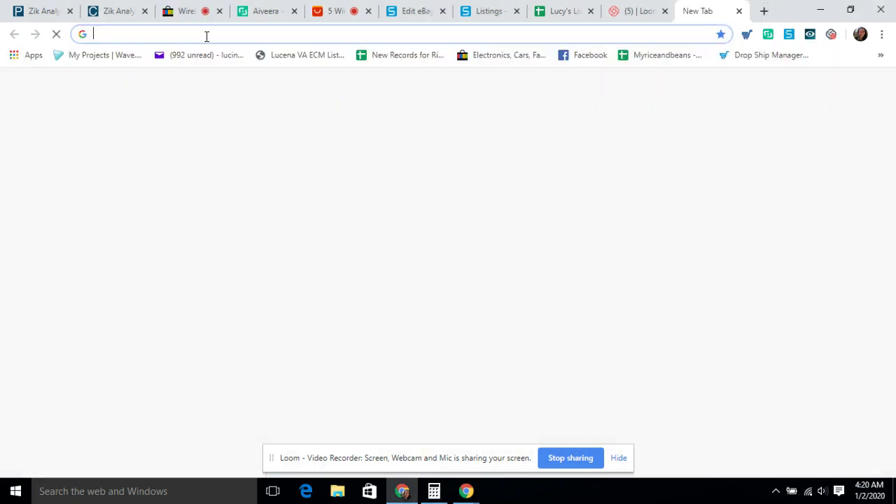
{"action": "type", "text": "us"}
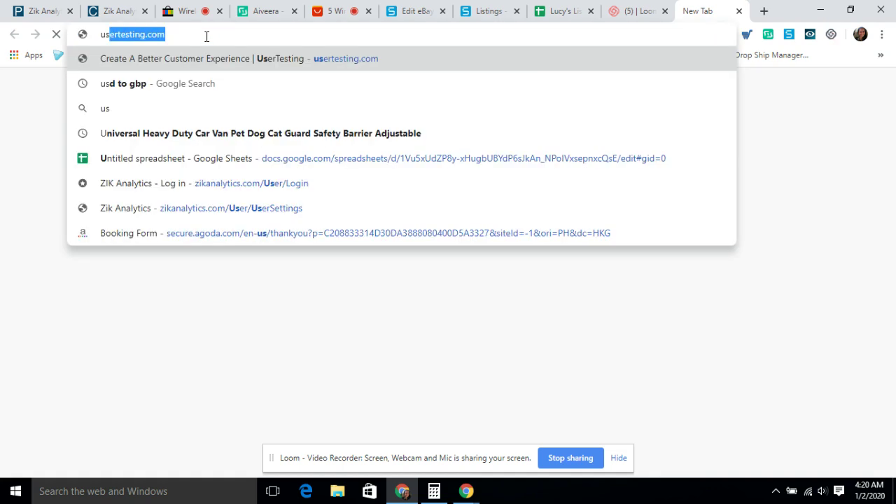
{"action": "type", "text": "d to gbp"}
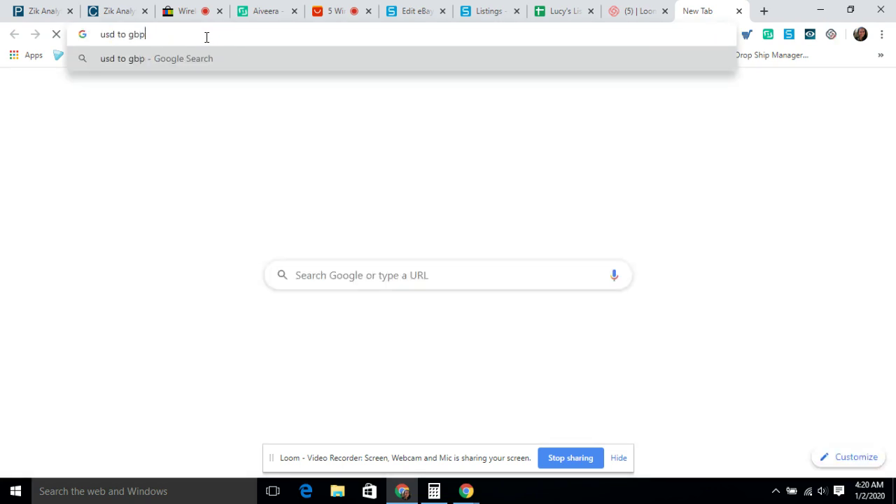
{"action": "key", "text": "Return"}
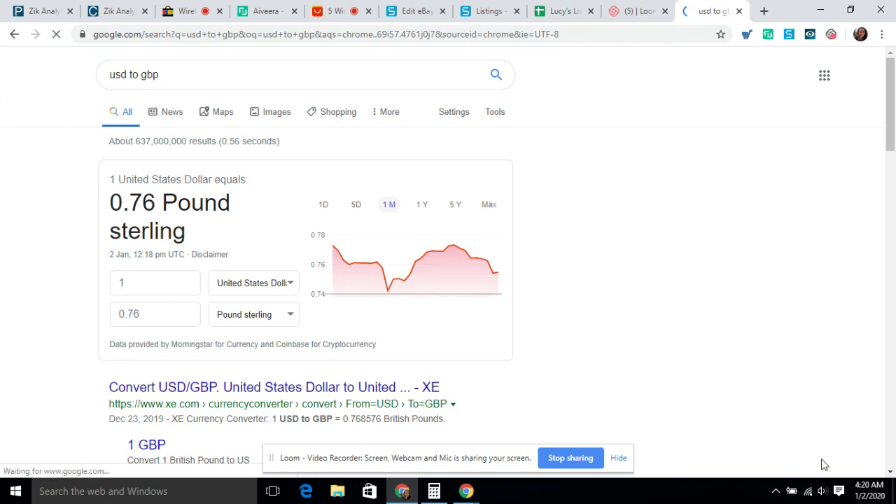
Step: Recheck the target price in Calculator and convert 41.14 United States dollars to pounds sterling in the currency converter
{"action": "left_click", "coordinate": [434, 491]}
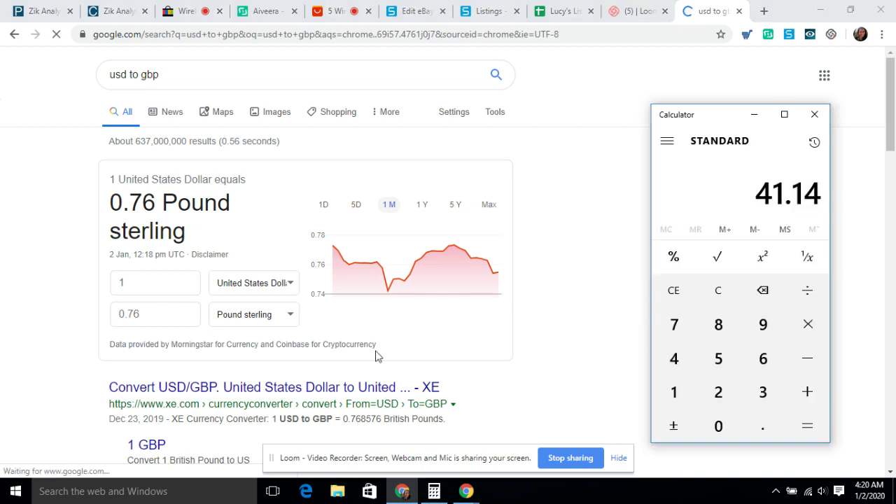
{"action": "left_click", "coordinate": [147, 287]}
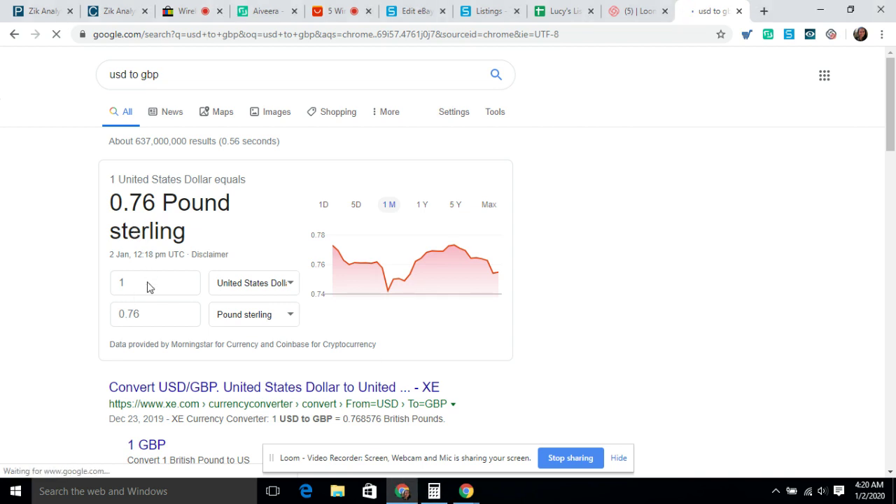
{"action": "left_click", "coordinate": [149, 282]}
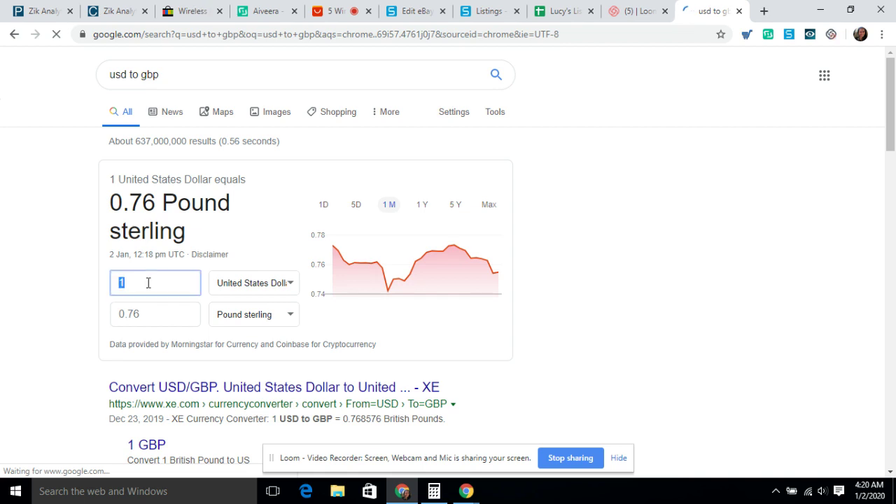
{"action": "type", "text": "41"}
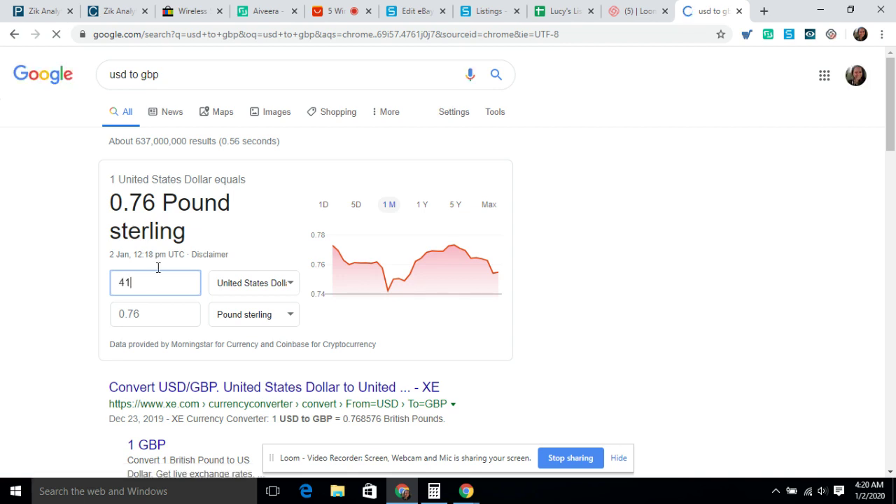
{"action": "type", "text": ".14"}
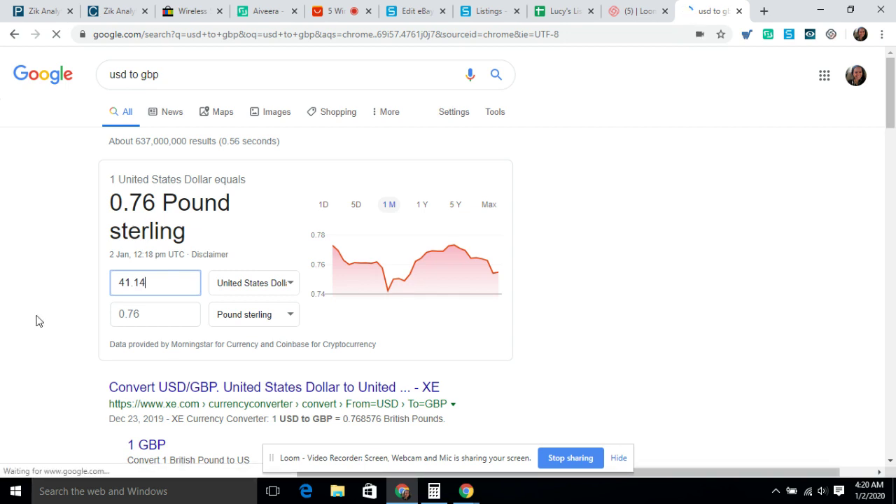
{"action": "left_click", "coordinate": [705, 237]}
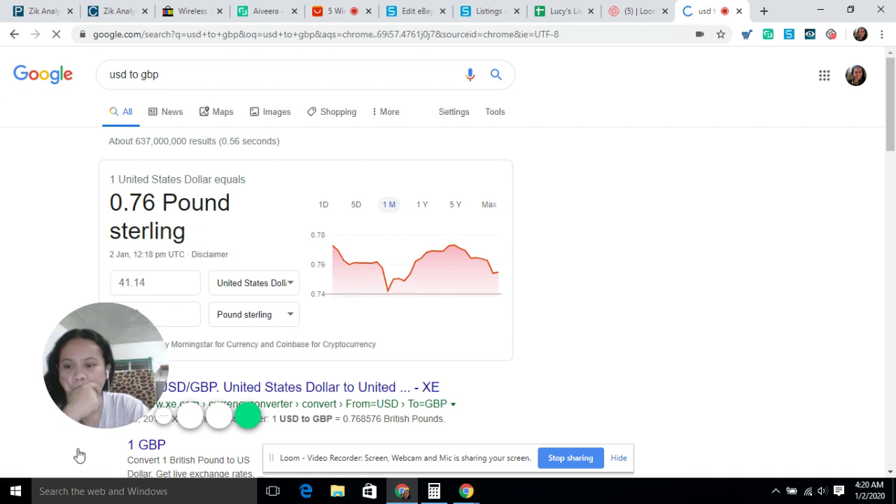
{"action": "left_click_drag", "start_coordinate": [119, 398], "coordinate": [77, 448]}
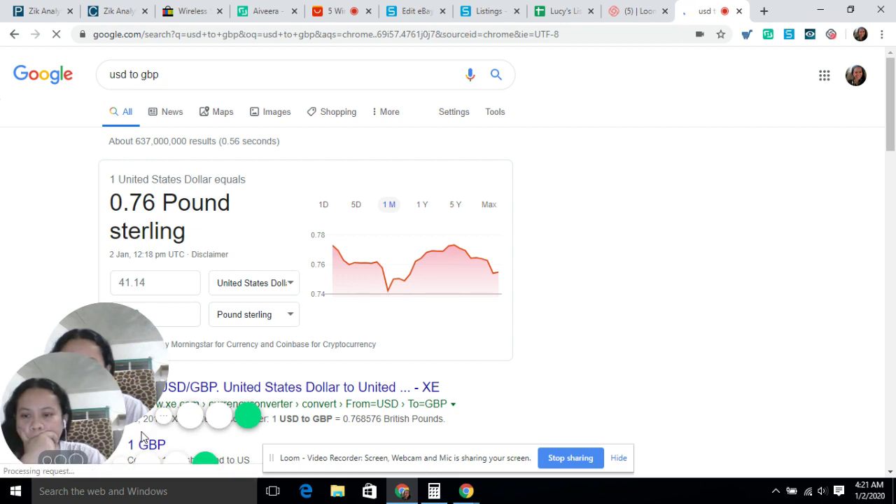
{"action": "left_click_drag", "start_coordinate": [46, 244], "coordinate": [126, 283]}
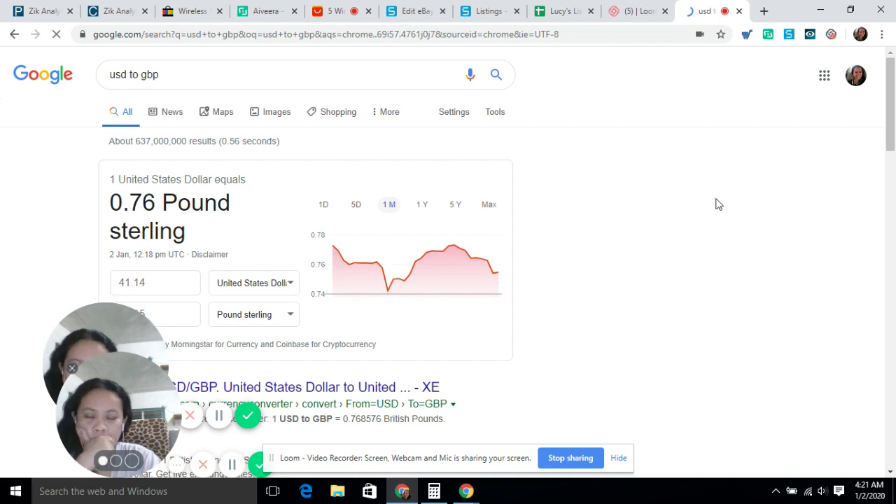
{"action": "scroll", "coordinate": [717, 204], "scroll_direction": "down", "scroll_amount": 4}
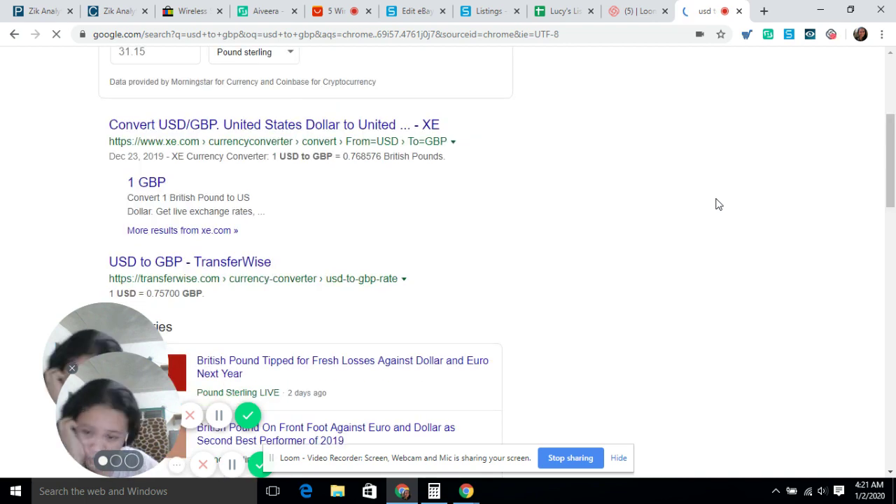
{"action": "scroll", "coordinate": [718, 204], "scroll_direction": "down", "scroll_amount": 2}
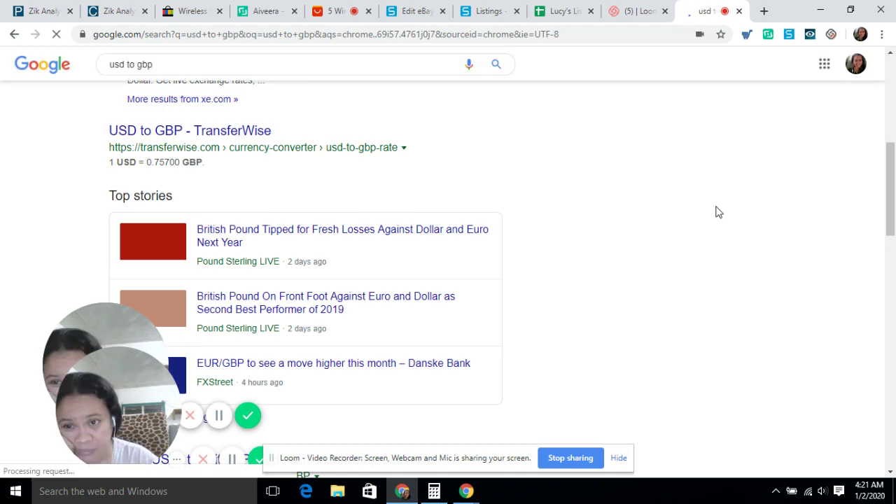
{"action": "scroll", "coordinate": [717, 212], "scroll_direction": "up", "scroll_amount": 2}
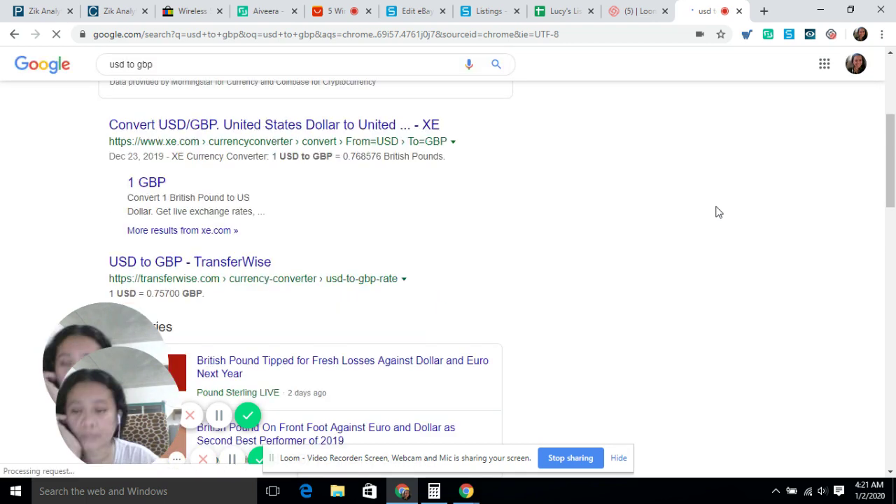
{"action": "scroll", "coordinate": [717, 212], "scroll_direction": "up", "scroll_amount": 2}
Step: Compare the dollar amount with Calculator and copy the converted pound sterling amount from the currency converter
{"action": "left_click", "coordinate": [434, 490]}
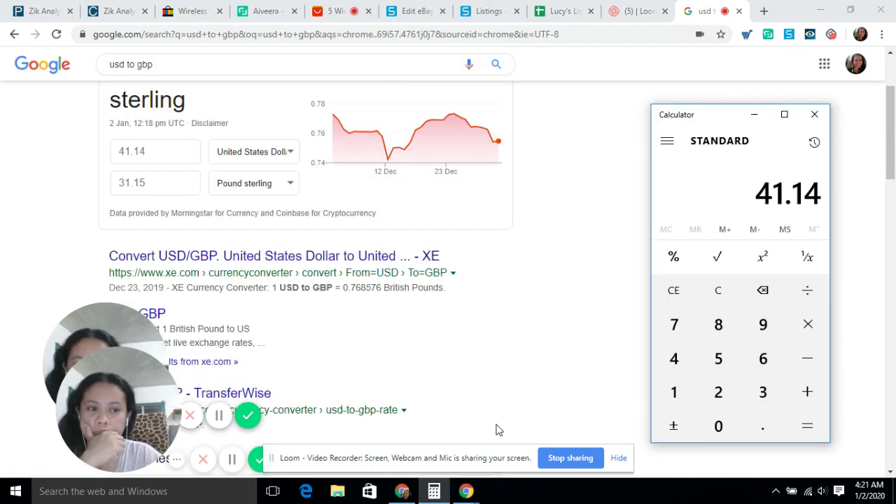
{"action": "left_click", "coordinate": [124, 182]}
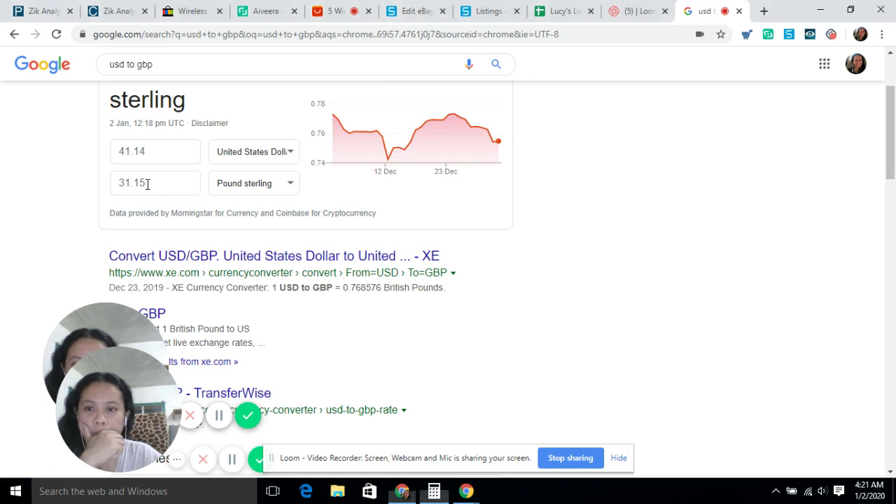
{"action": "double_click", "coordinate": [131, 178]}
{"action": "right_click", "coordinate": [134, 180]}
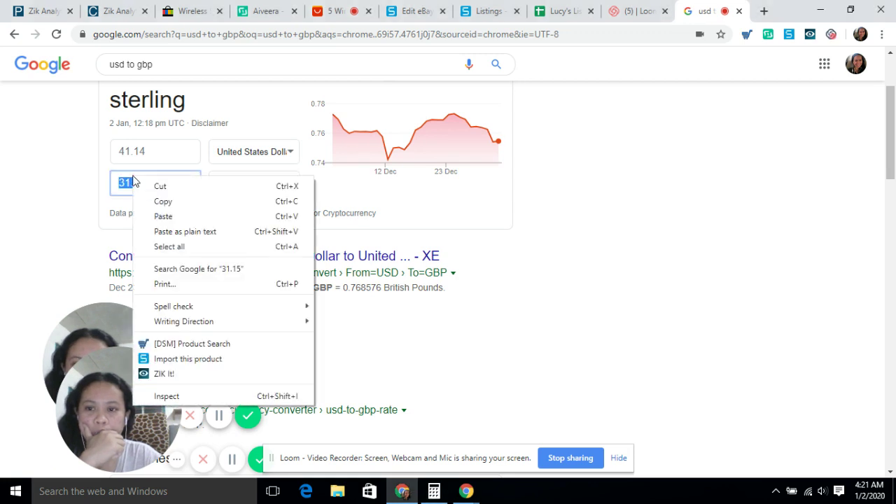
{"action": "left_click", "coordinate": [163, 201]}
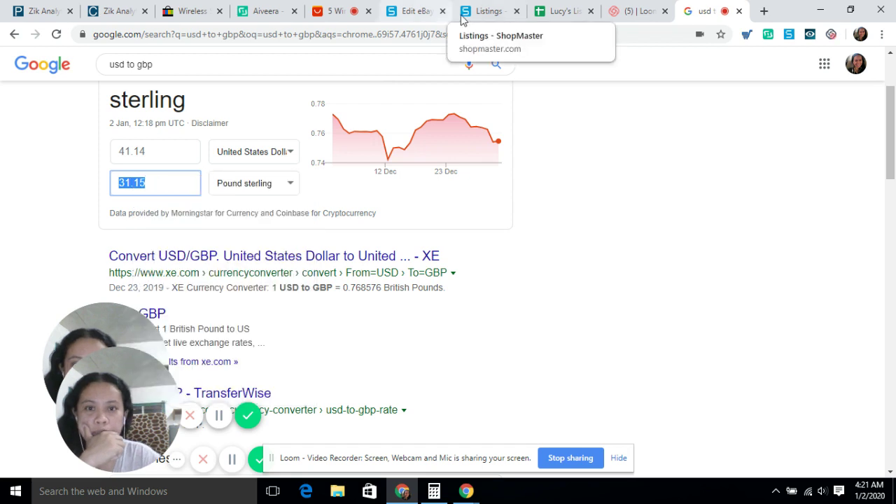
Step: Return to the ShopMaster draft listing, set its price to GBP 31.15, and check the total cost and profit
{"action": "left_click", "coordinate": [420, 12]}
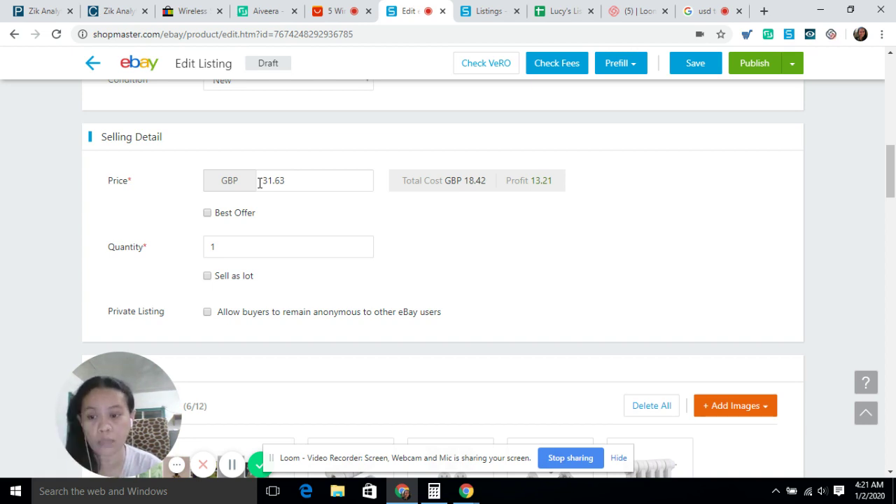
{"action": "left_click_drag", "start_coordinate": [282, 182], "coordinate": [263, 177]}
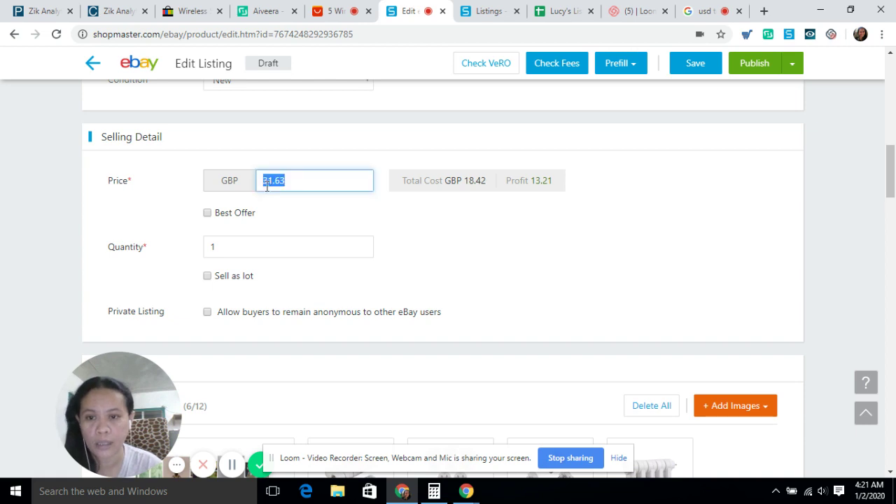
{"action": "type", "text": "31.15"}
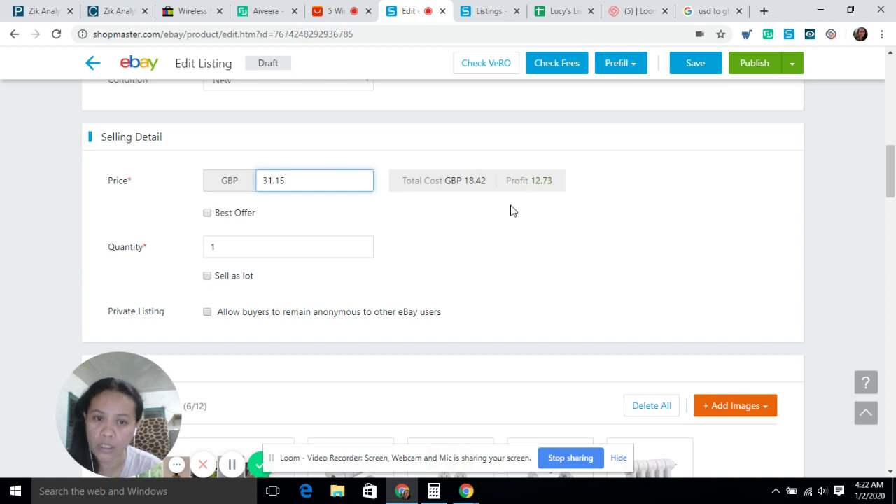
{"action": "left_click", "coordinate": [540, 193]}
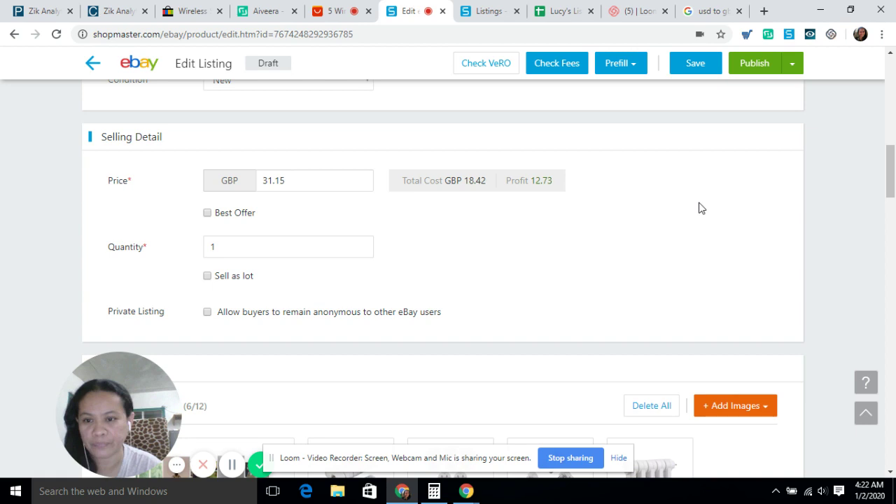
{"action": "scroll", "coordinate": [700, 208], "scroll_direction": "down", "scroll_amount": 1}
{"action": "scroll", "coordinate": [524, 278], "scroll_direction": "up", "scroll_amount": 1}
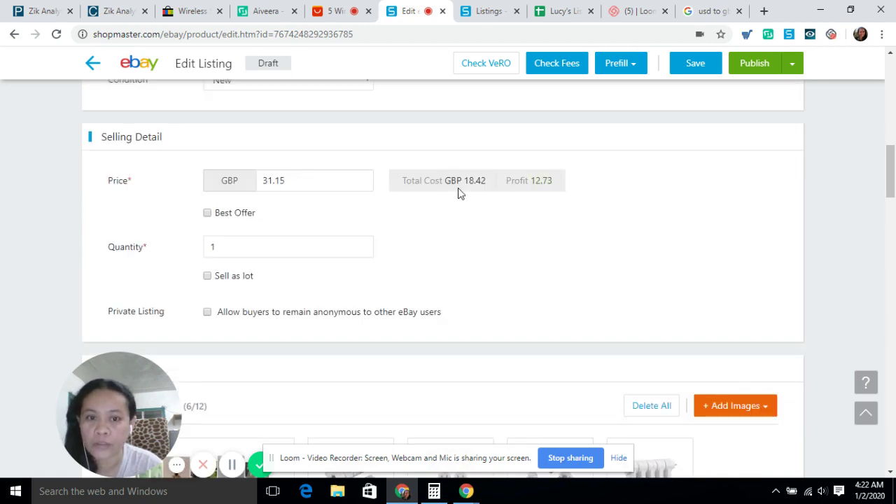
Step: Review the draft's images and item specifics, and set Custom Bundle to No
{"action": "scroll", "coordinate": [537, 233], "scroll_direction": "down", "scroll_amount": 1}
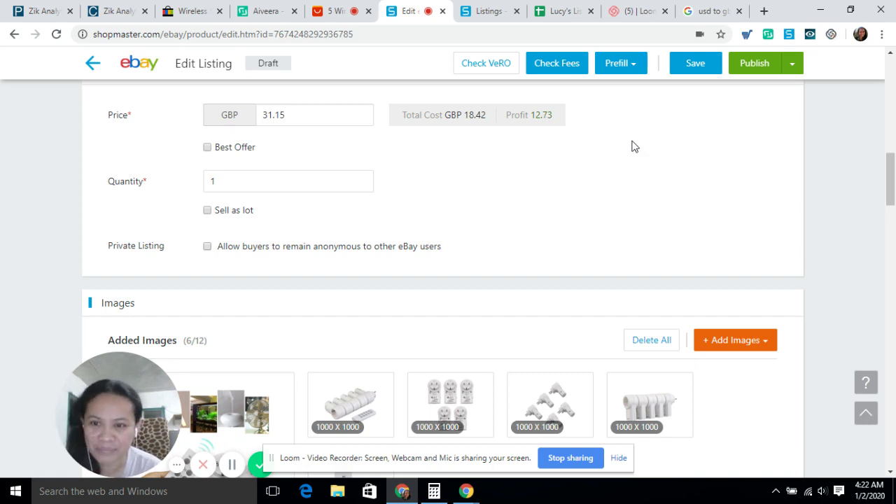
{"action": "scroll", "coordinate": [634, 146], "scroll_direction": "down", "scroll_amount": 1}
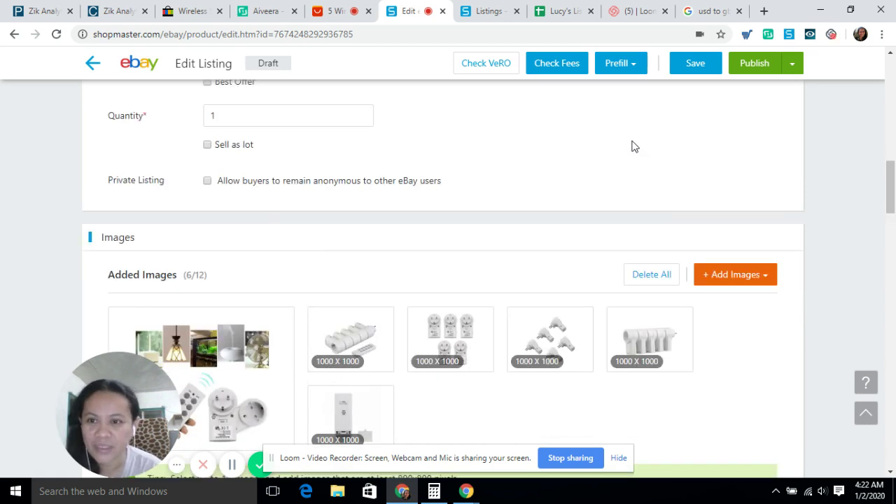
{"action": "scroll", "coordinate": [471, 171], "scroll_direction": "down", "scroll_amount": 3}
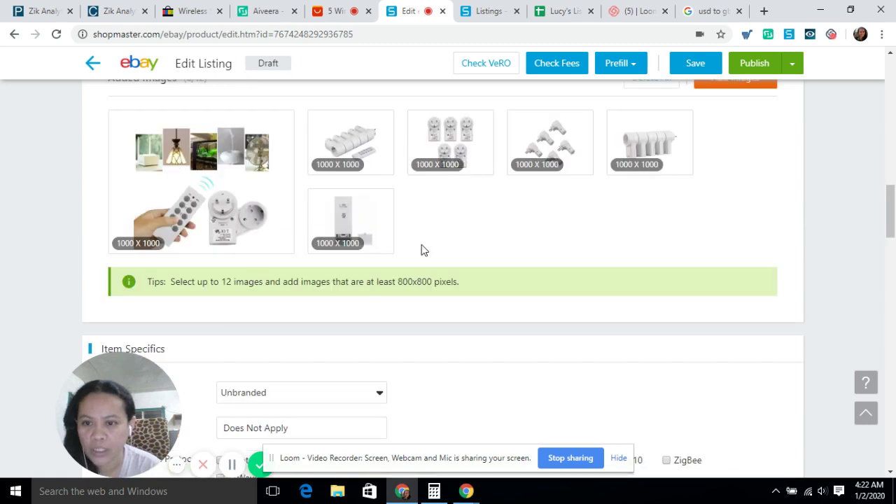
{"action": "scroll", "coordinate": [559, 256], "scroll_direction": "down", "scroll_amount": 1}
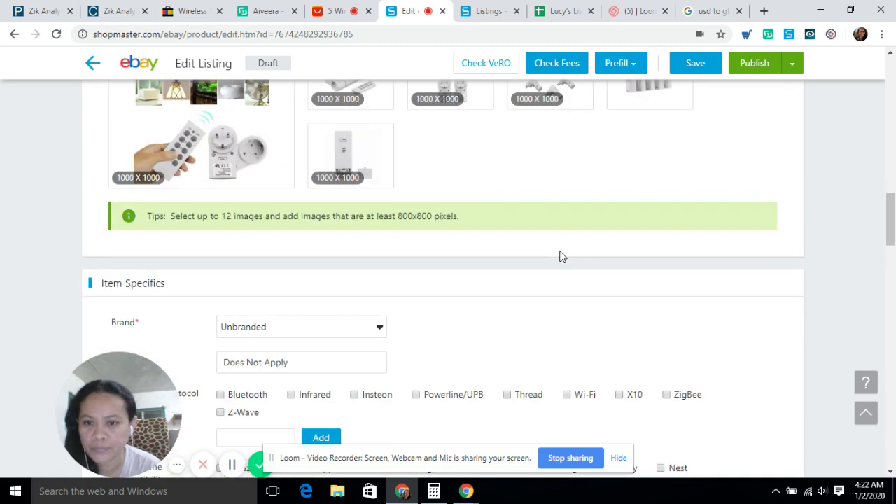
{"action": "scroll", "coordinate": [559, 256], "scroll_direction": "down", "scroll_amount": 1}
{"action": "scroll", "coordinate": [324, 202], "scroll_direction": "down", "scroll_amount": 2}
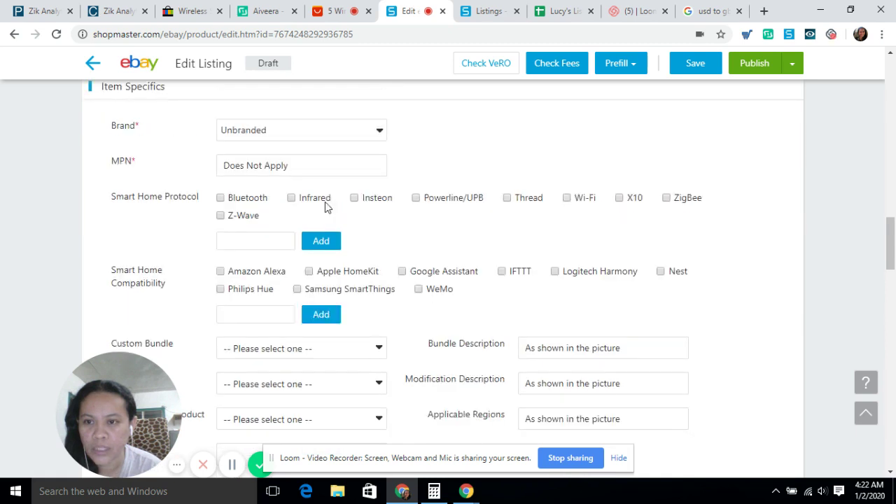
{"action": "scroll", "coordinate": [346, 134], "scroll_direction": "down", "scroll_amount": 1}
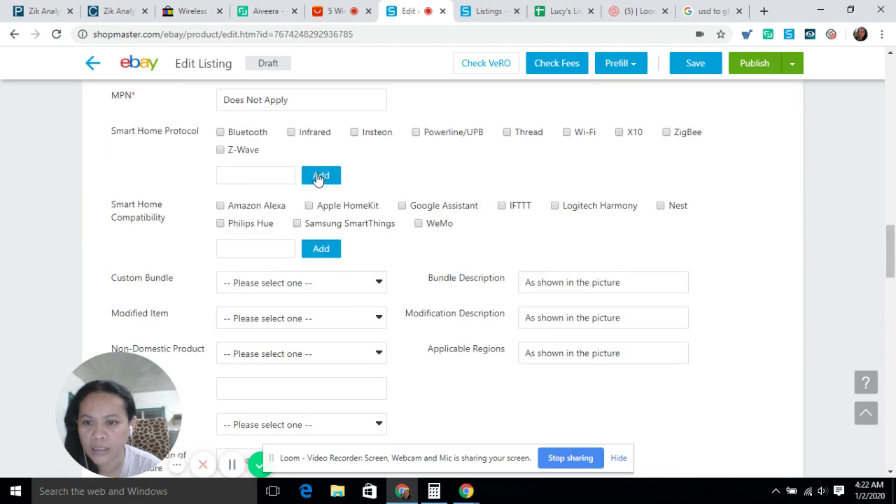
{"action": "scroll", "coordinate": [294, 177], "scroll_direction": "down", "scroll_amount": 1}
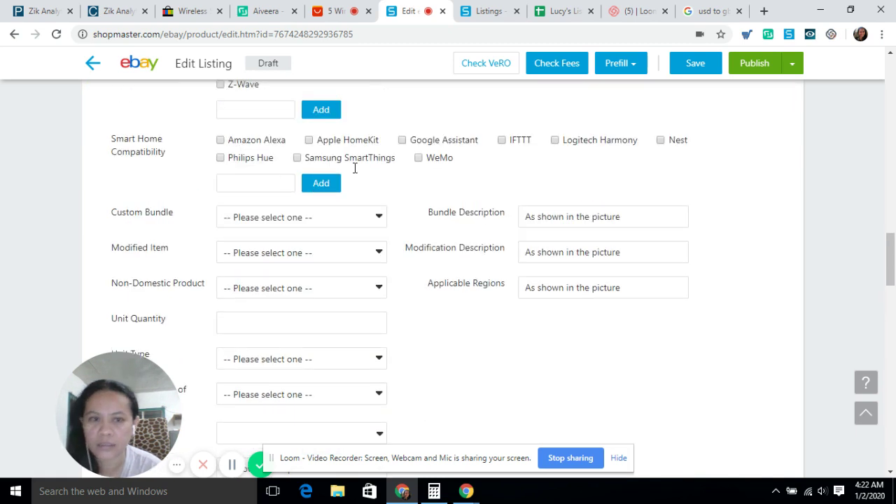
{"action": "left_click", "coordinate": [380, 218]}
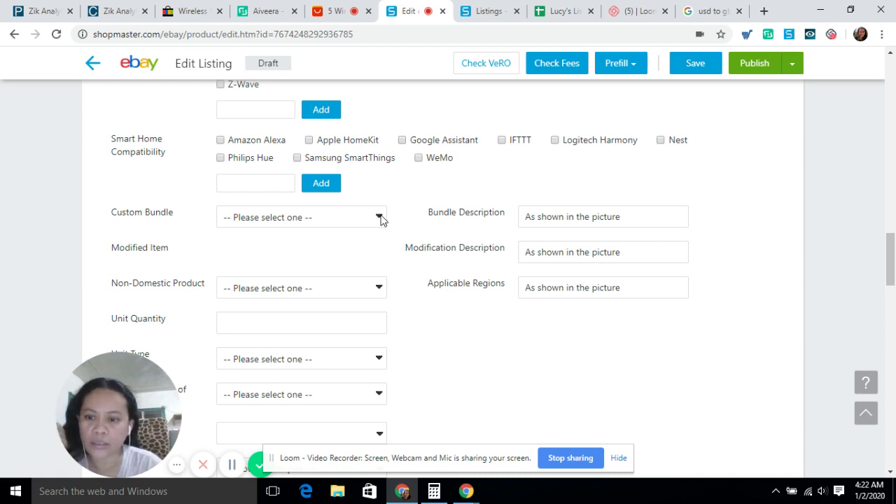
{"action": "left_click", "coordinate": [380, 219]}
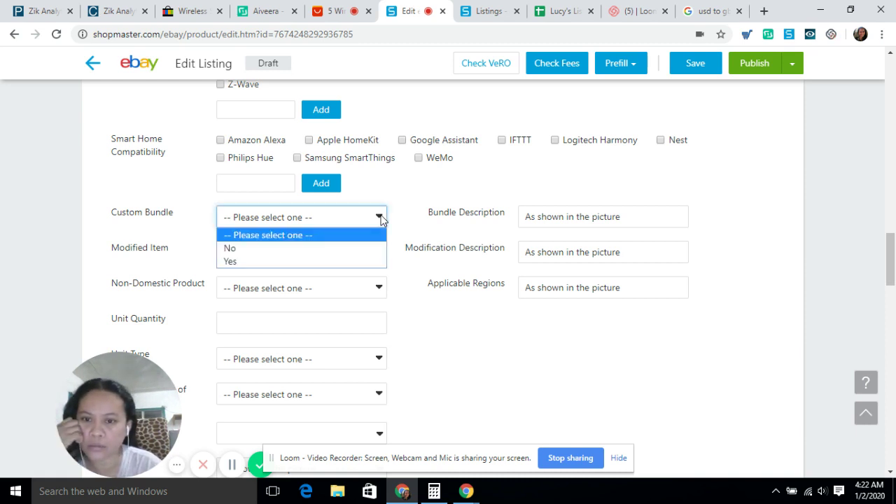
{"action": "left_click", "coordinate": [306, 248]}
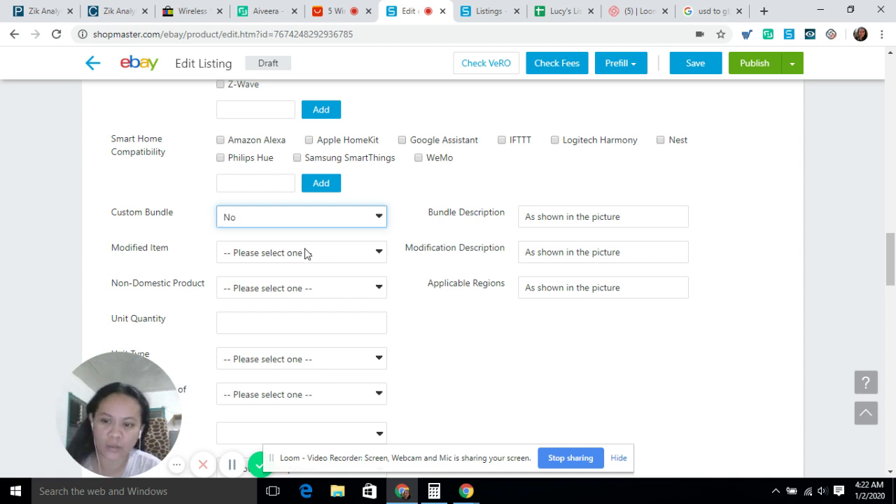
Step: Set both Modified Item and Non-Domestic Product to No in the item specifics
{"action": "left_click", "coordinate": [380, 254]}
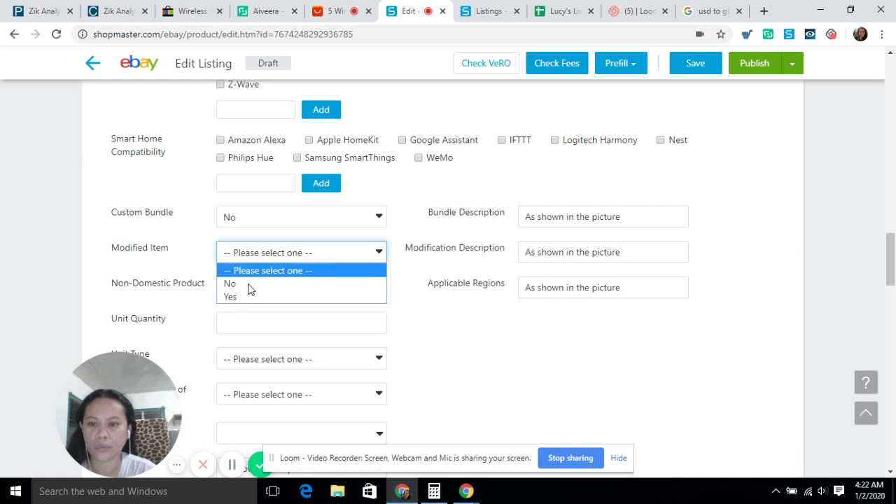
{"action": "left_click", "coordinate": [250, 289]}
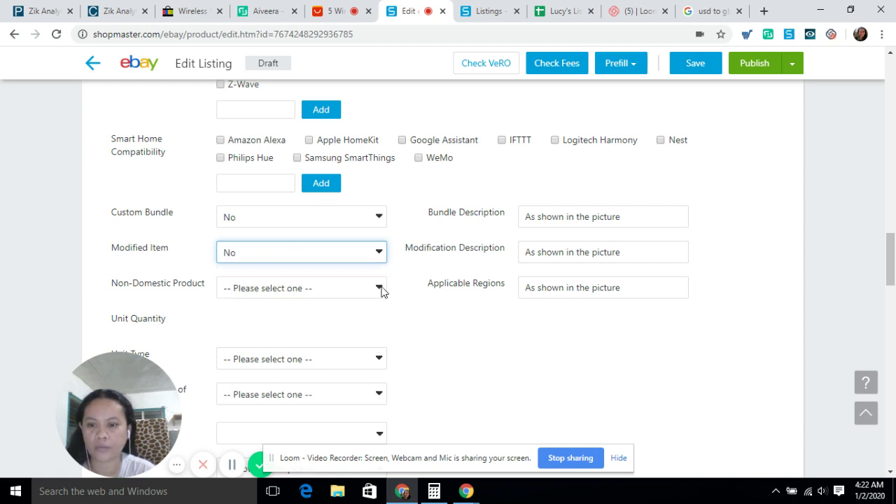
{"action": "left_click", "coordinate": [291, 295]}
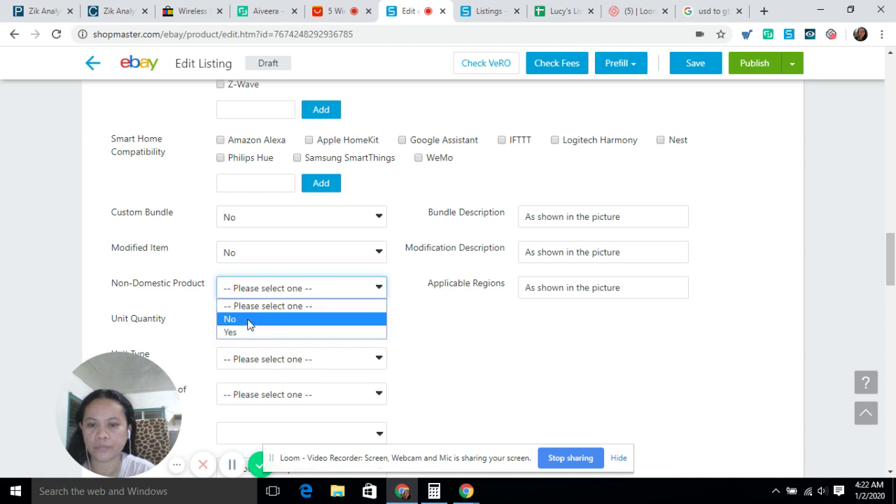
{"action": "scroll", "coordinate": [511, 318], "scroll_direction": "down", "scroll_amount": 1}
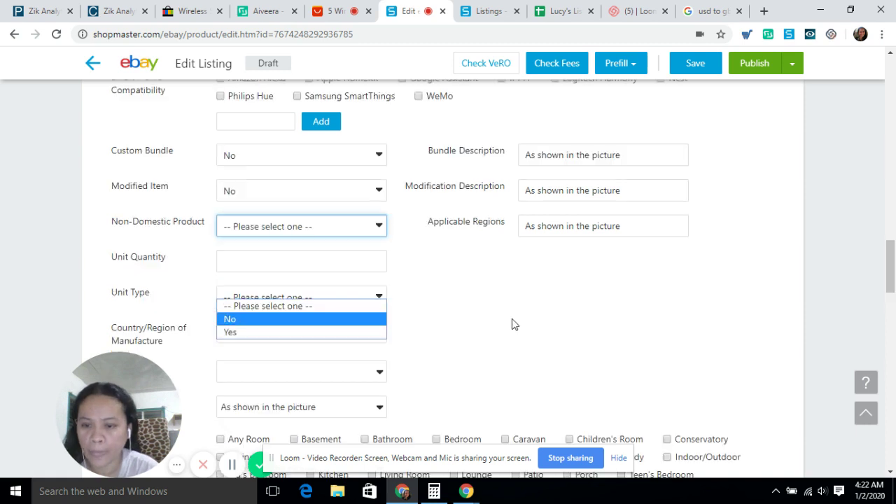
{"action": "key", "text": "Return"}
Step: Set the Country/Region of Manufacture to China
{"action": "scroll", "coordinate": [511, 318], "scroll_direction": "down", "scroll_amount": 2}
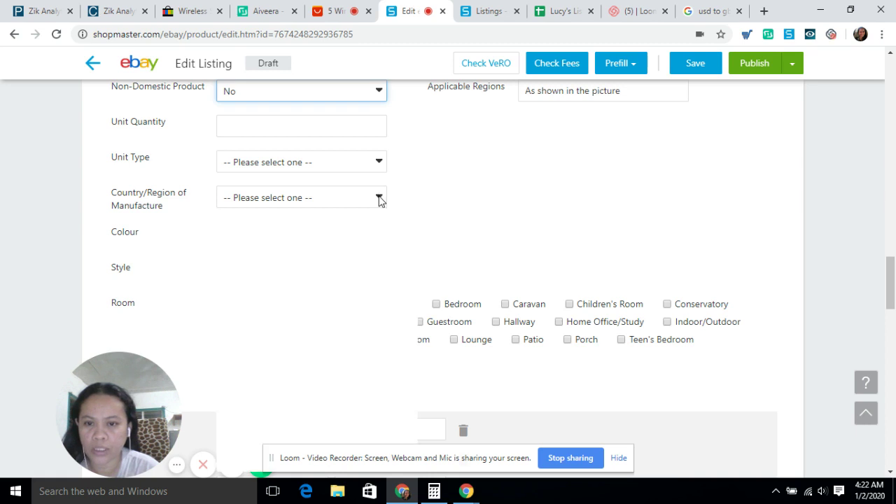
{"action": "left_click", "coordinate": [319, 198]}
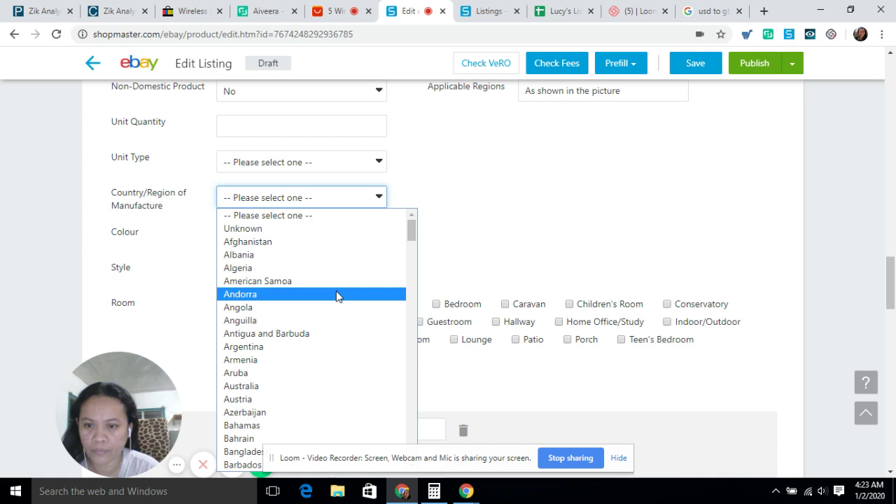
{"action": "type", "text": "malaysia"}
{"action": "scroll", "coordinate": [318, 296], "scroll_direction": "up", "scroll_amount": 4}
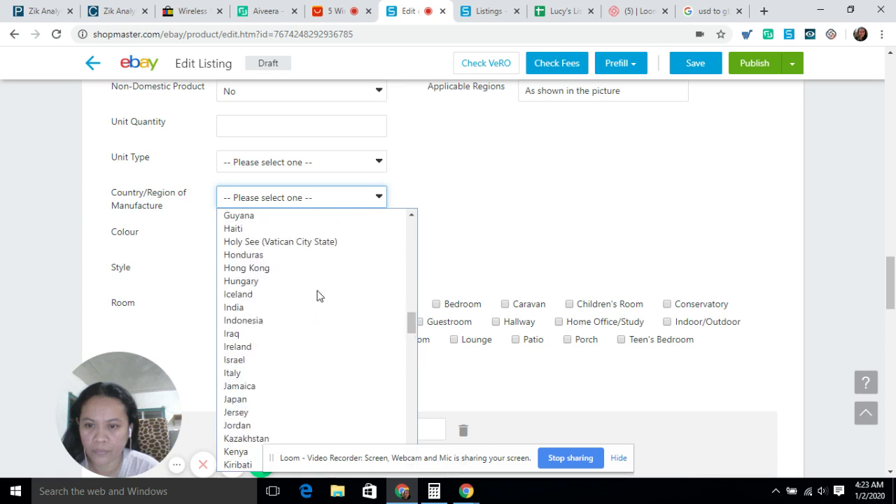
{"action": "scroll", "coordinate": [318, 296], "scroll_direction": "up", "scroll_amount": 5}
{"action": "scroll", "coordinate": [318, 296], "scroll_direction": "up", "scroll_amount": 4}
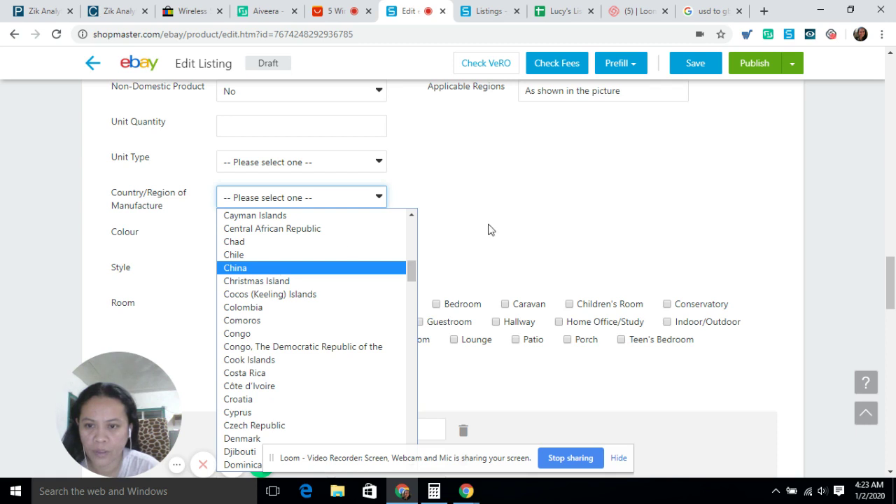
{"action": "left_click", "coordinate": [261, 268]}
Step: Set the item's Colour to White and mark Any Room as its Room
{"action": "left_click", "coordinate": [262, 242]}
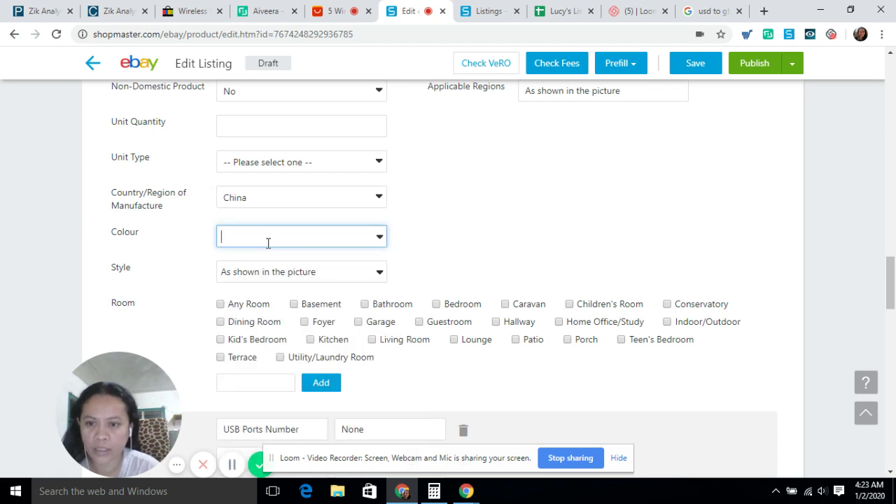
{"action": "scroll", "coordinate": [267, 243], "scroll_direction": "down", "scroll_amount": 2}
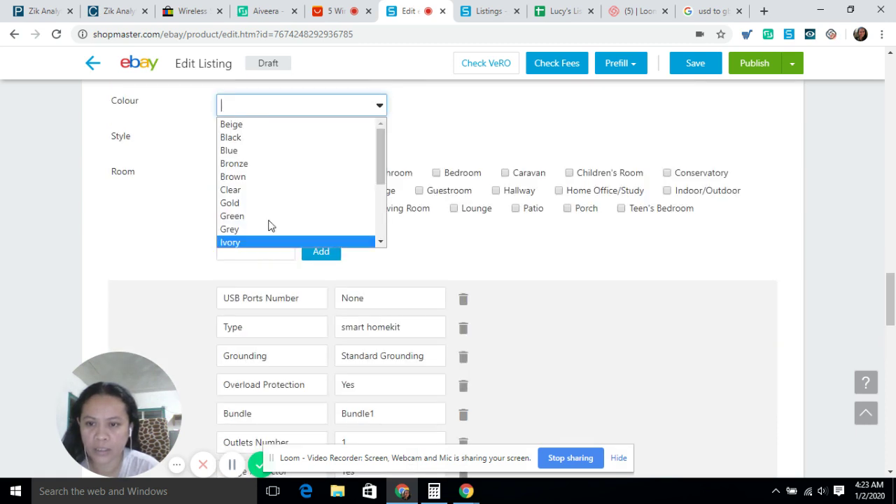
{"action": "scroll", "coordinate": [268, 224], "scroll_direction": "down", "scroll_amount": 3}
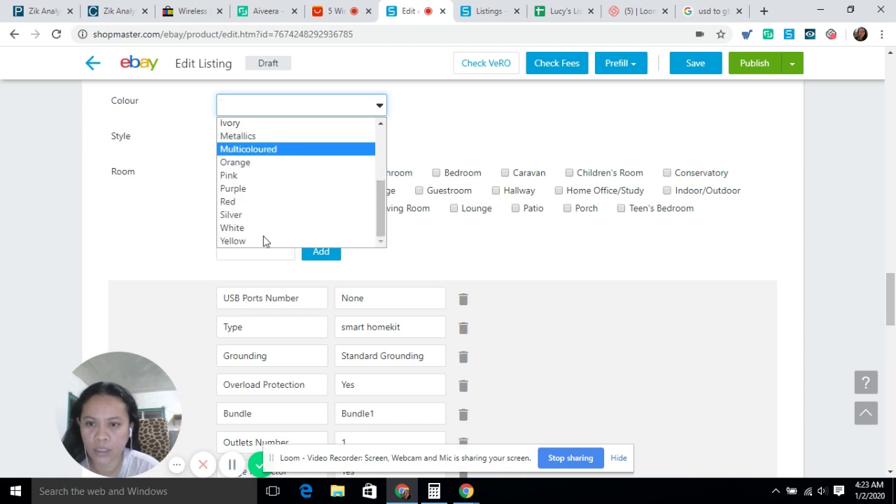
{"action": "left_click", "coordinate": [266, 228]}
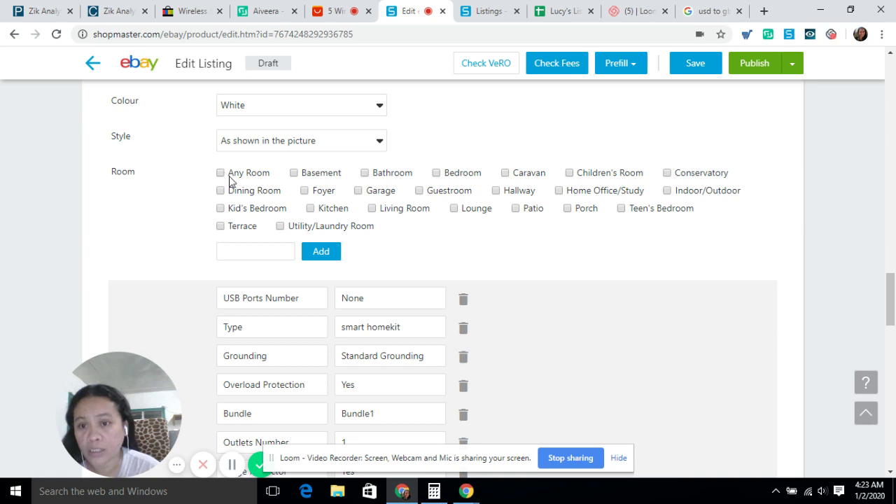
{"action": "left_click", "coordinate": [220, 173]}
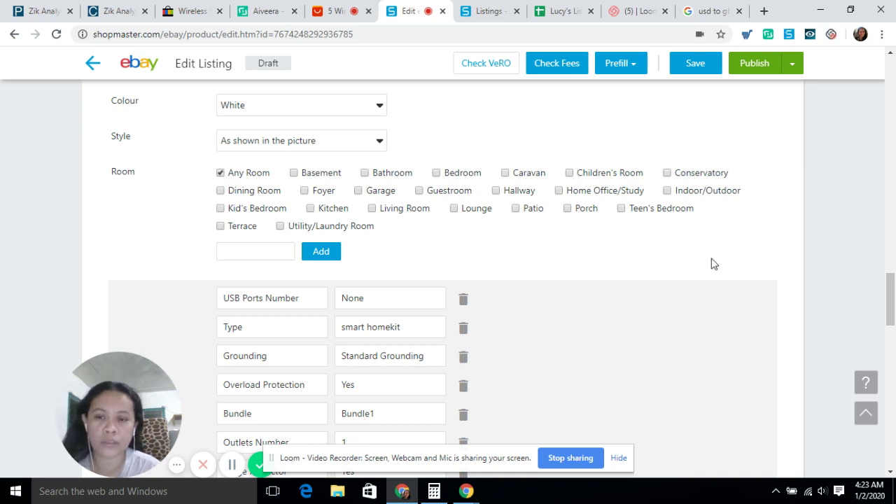
Step: Delete the six related-product pictures from the listing description and add blank lines below the specification text
{"action": "scroll", "coordinate": [713, 264], "scroll_direction": "down", "scroll_amount": 3}
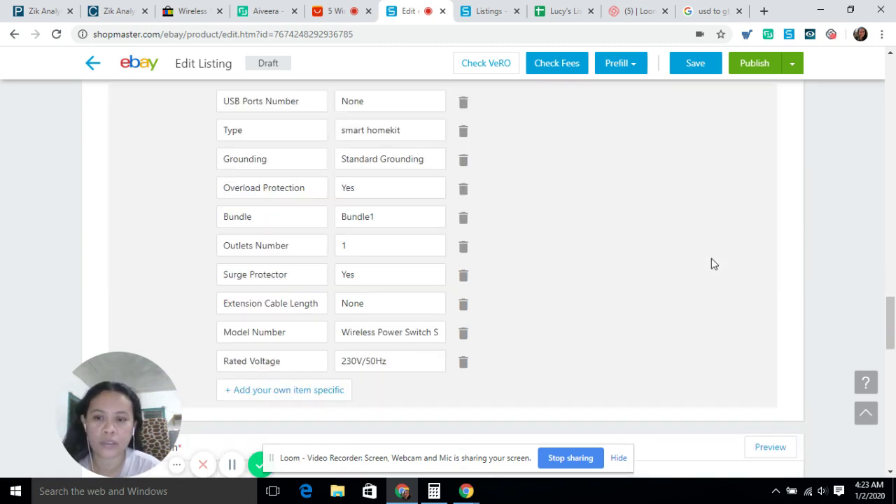
{"action": "scroll", "coordinate": [713, 264], "scroll_direction": "down", "scroll_amount": 6}
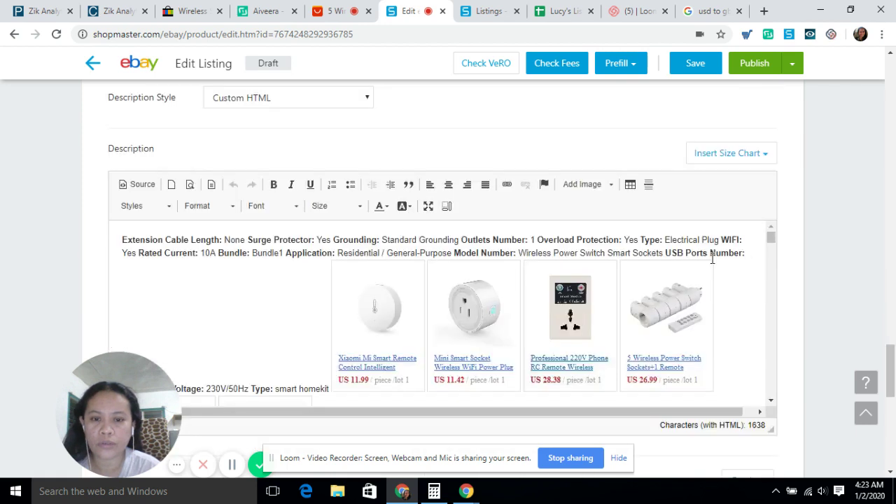
{"action": "scroll", "coordinate": [376, 273], "scroll_direction": "down", "scroll_amount": 2}
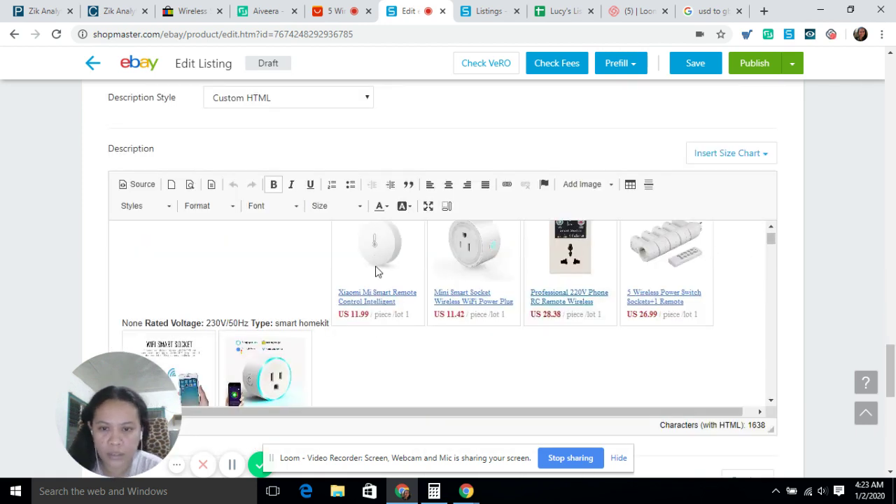
{"action": "scroll", "coordinate": [376, 273], "scroll_direction": "up", "scroll_amount": 1}
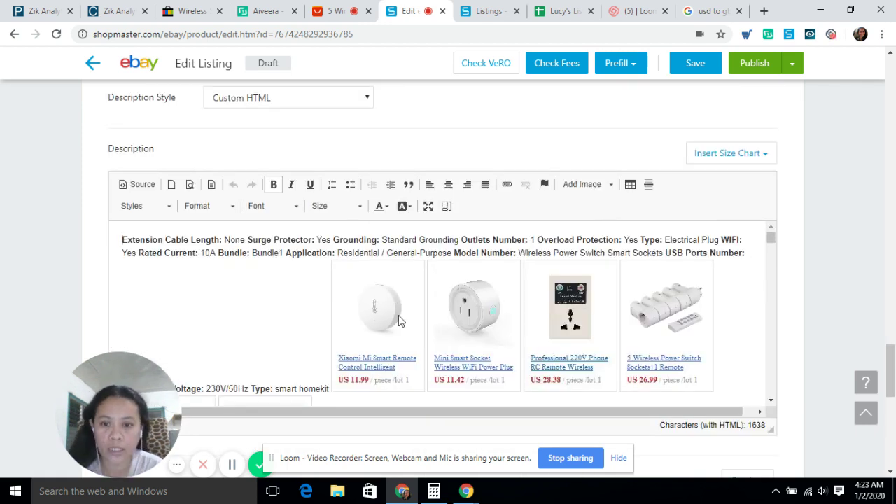
{"action": "left_click", "coordinate": [400, 320]}
{"action": "key", "text": "Delete"}
{"action": "left_click", "coordinate": [396, 311]}
{"action": "key", "text": "Delete"}
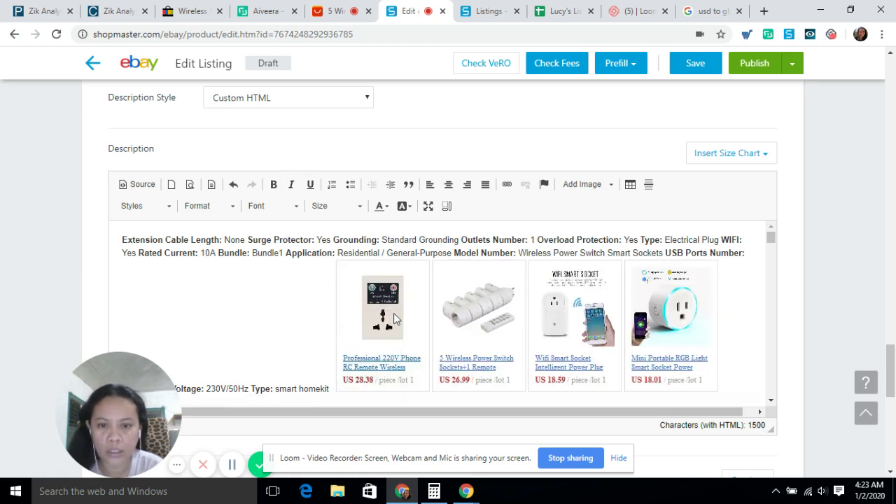
{"action": "left_click", "coordinate": [457, 318]}
{"action": "key", "text": "Delete"}
{"action": "left_click", "coordinate": [422, 319]}
{"action": "key", "text": "Delete"}
{"action": "left_click", "coordinate": [407, 315]}
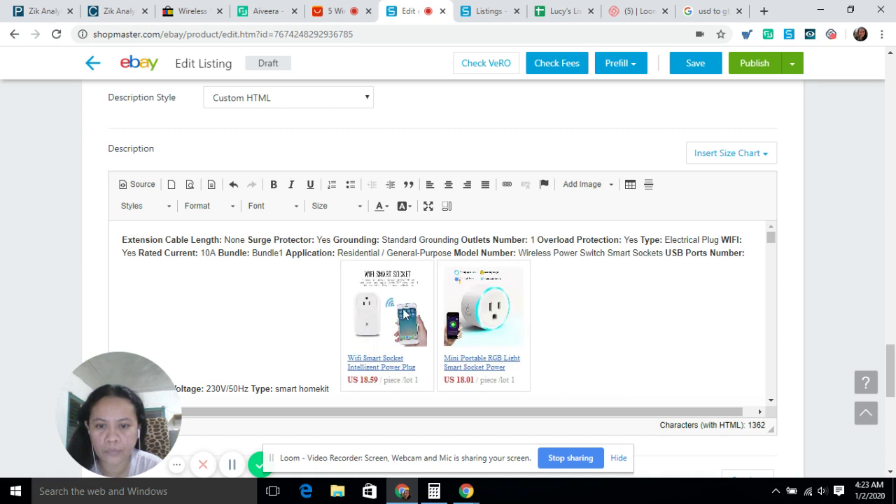
{"action": "key", "text": "Delete"}
{"action": "left_click", "coordinate": [413, 322]}
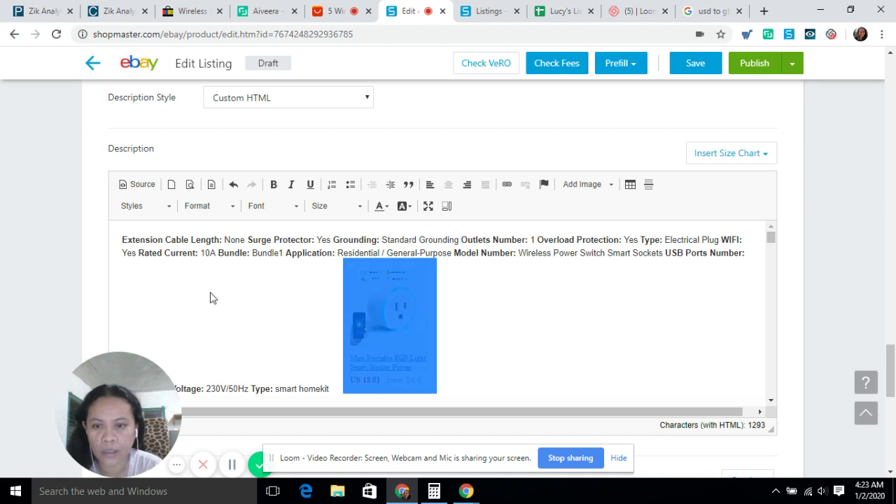
{"action": "key", "text": "Delete"}
{"action": "key", "text": "Return"}
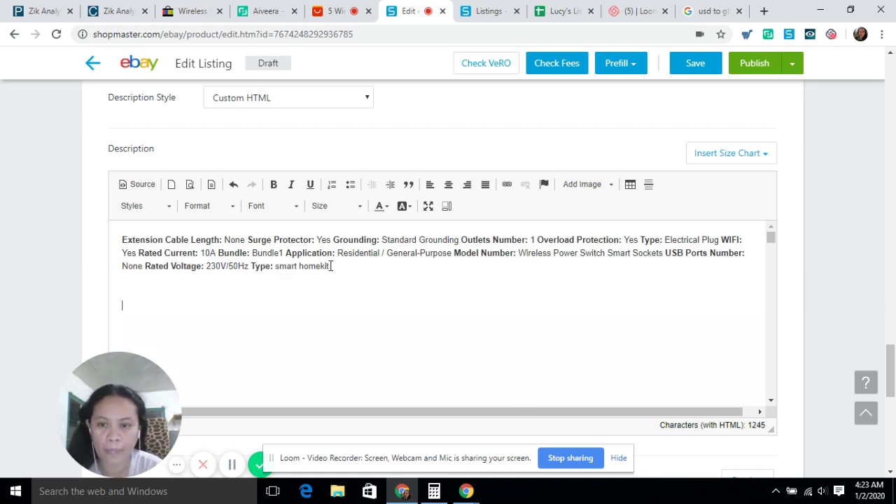
{"action": "key", "text": "Return"}
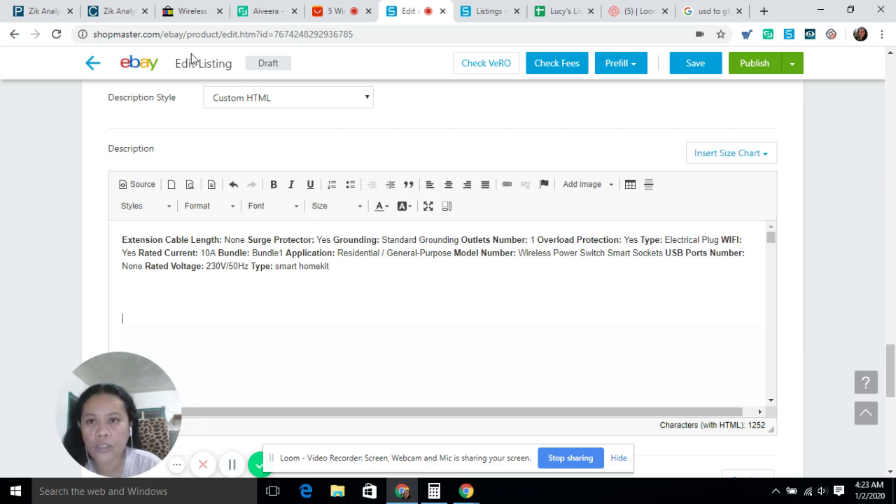
Step: Replace the description's specification paragraph with the competitor's eBay title, "Wireless Socket Switches With Remote Control Power Outlets Electrical EU Plugs"
{"action": "left_click", "coordinate": [186, 16]}
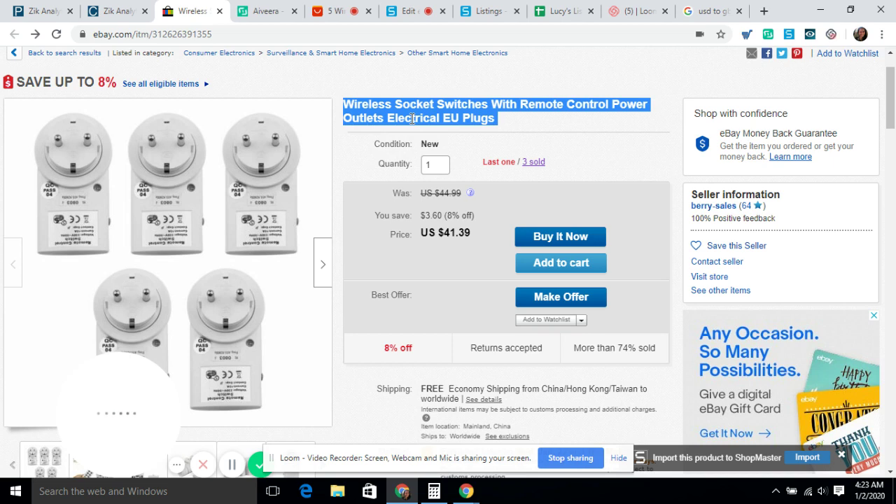
{"action": "left_click", "coordinate": [391, 12]}
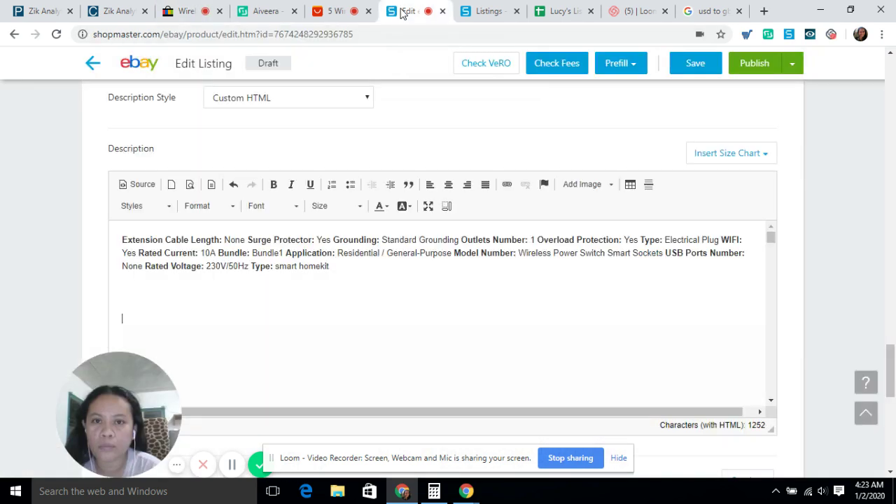
{"action": "triple_click", "coordinate": [119, 245]}
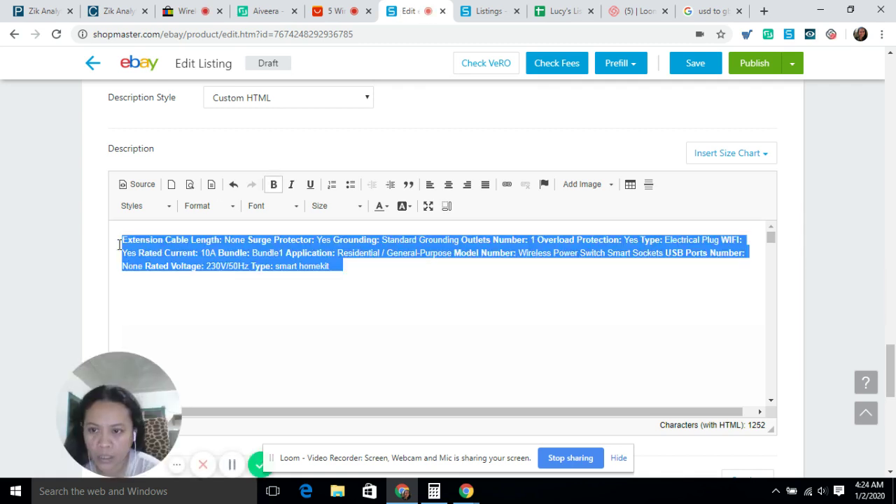
{"action": "type", "text": "Wireless Socket Switches With Remote Control Power Outlets Electrical EU Plugs"}
Step: Format the description's title as bold, size 26 and centred, and add blank lines below it
{"action": "triple_click", "coordinate": [334, 244]}
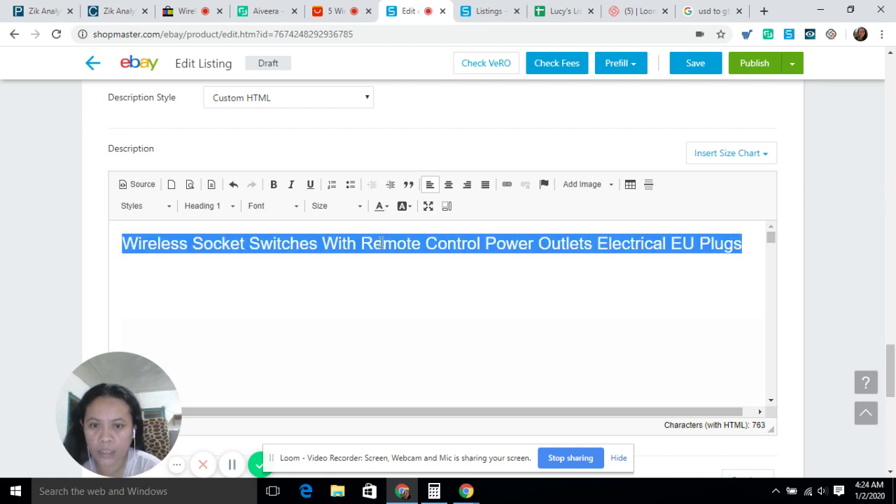
{"action": "left_click", "coordinate": [273, 184]}
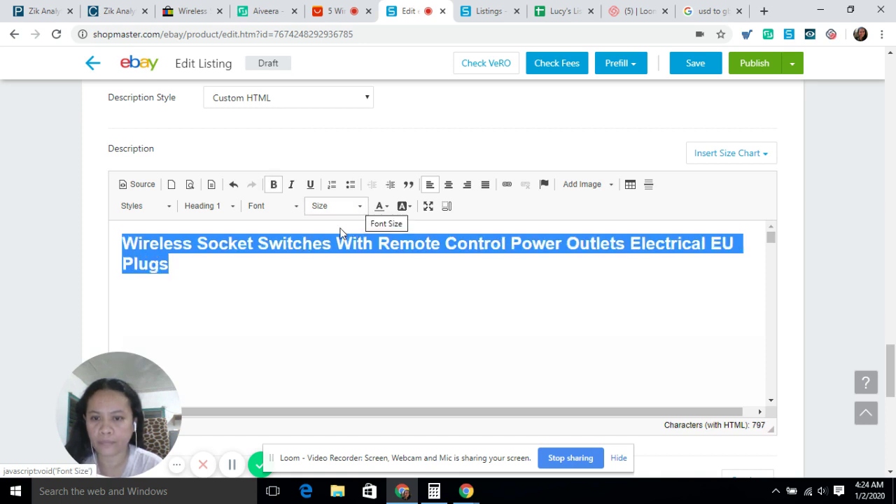
{"action": "left_click", "coordinate": [361, 208]}
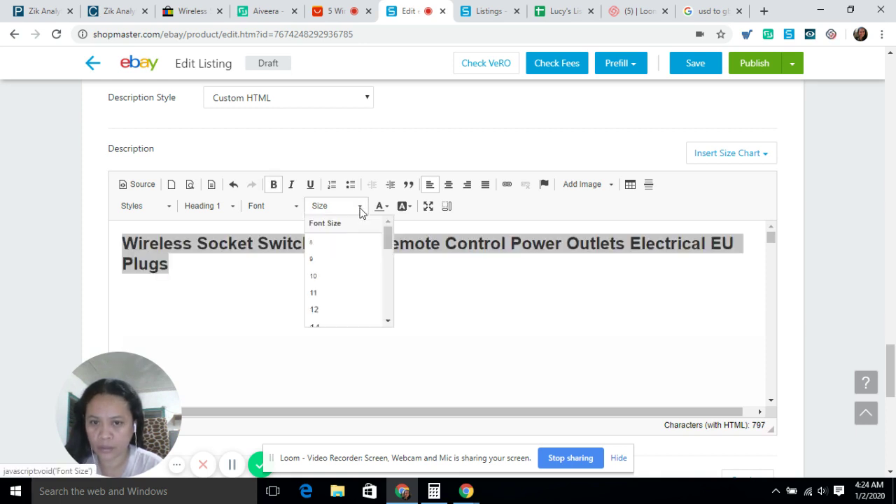
{"action": "scroll", "coordinate": [347, 275], "scroll_direction": "down", "scroll_amount": 1}
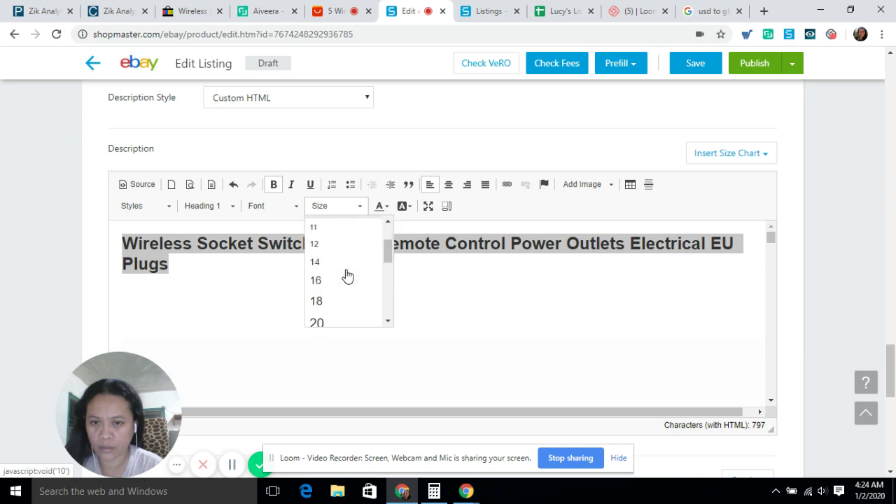
{"action": "scroll", "coordinate": [345, 274], "scroll_direction": "down", "scroll_amount": 3}
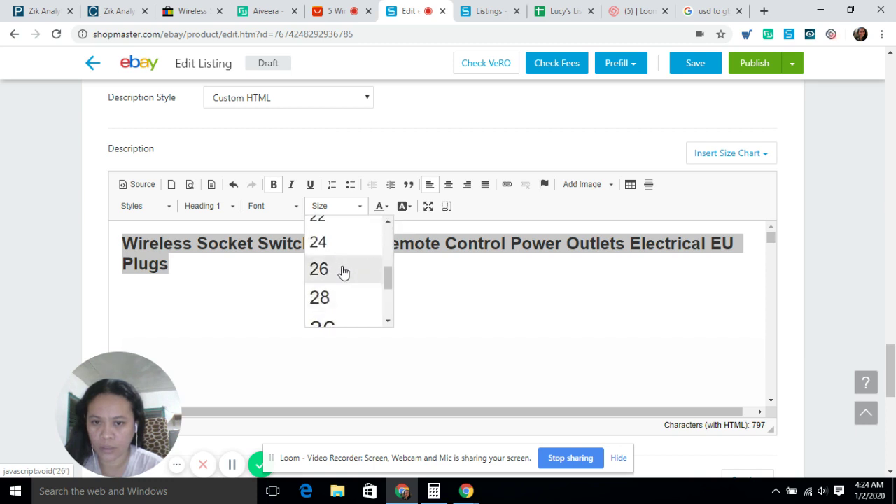
{"action": "key", "text": "Return"}
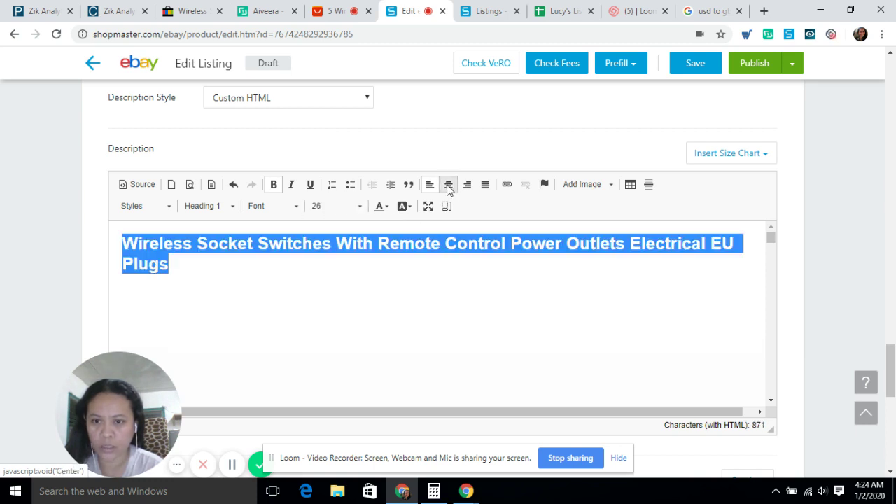
{"action": "left_click", "coordinate": [449, 187]}
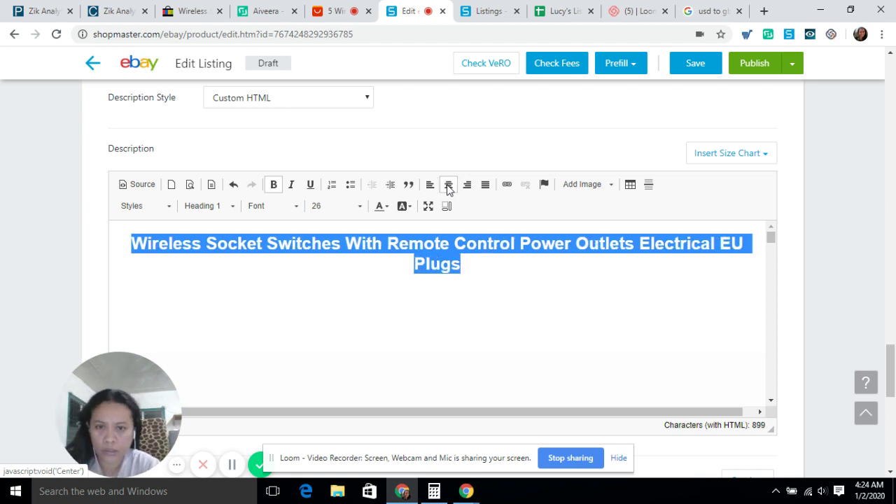
{"action": "left_click", "coordinate": [474, 267]}
{"action": "key", "text": "Return"}
{"action": "key", "text": "Return"}
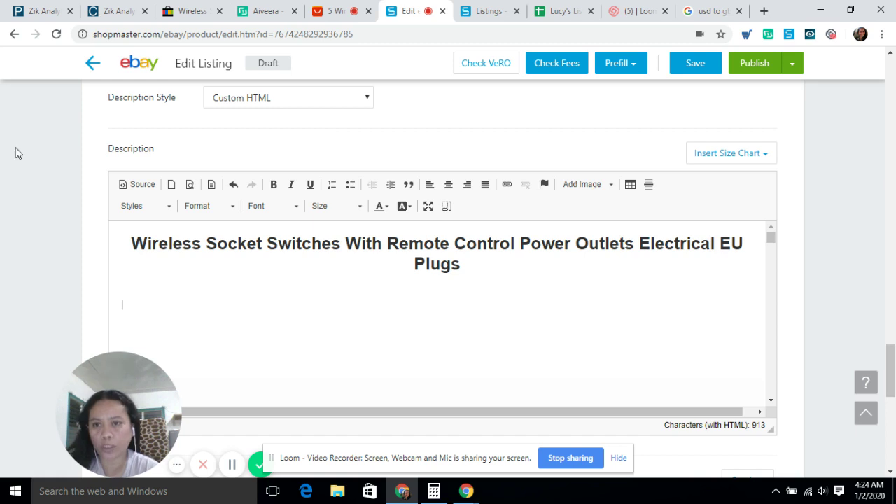
Step: Copy the competitor's eBay description from "Product features:" through "1x Remote Control" and paste it below the title in the ShopMaster description
{"action": "left_click", "coordinate": [176, 20]}
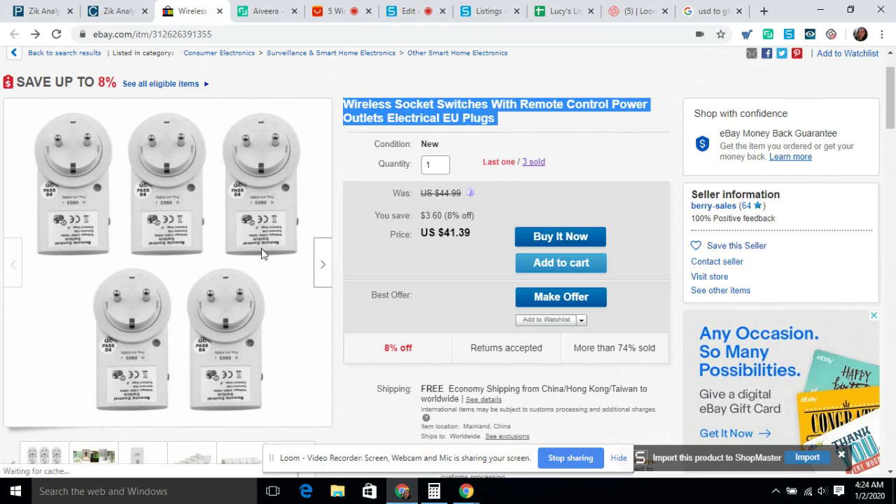
{"action": "scroll", "coordinate": [262, 254], "scroll_direction": "down", "scroll_amount": 3}
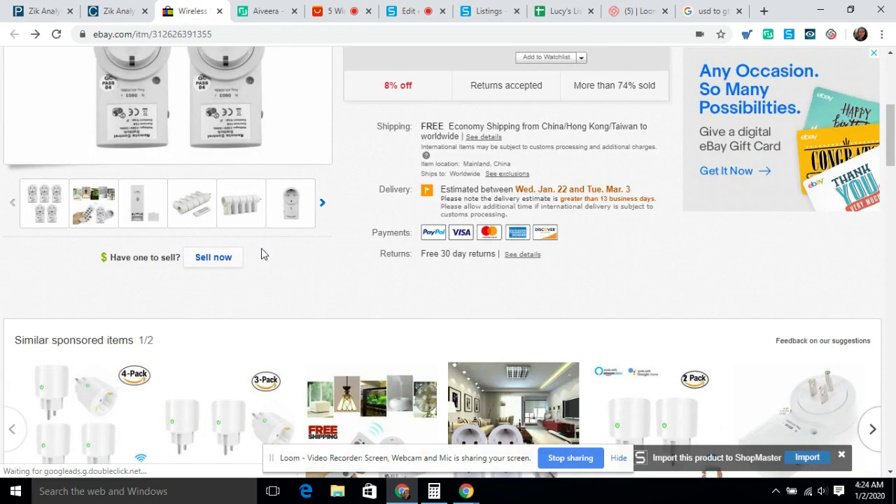
{"action": "scroll", "coordinate": [392, 284], "scroll_direction": "down", "scroll_amount": 5}
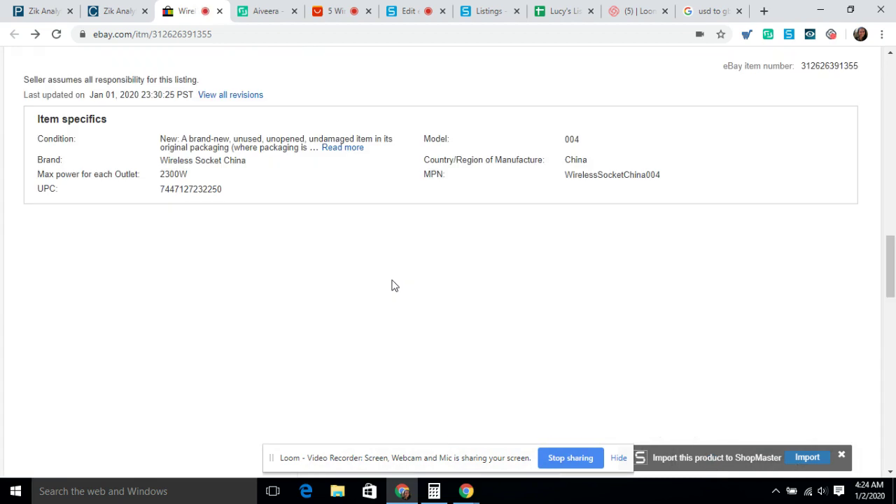
{"action": "scroll", "coordinate": [76, 205], "scroll_direction": "down", "scroll_amount": 3}
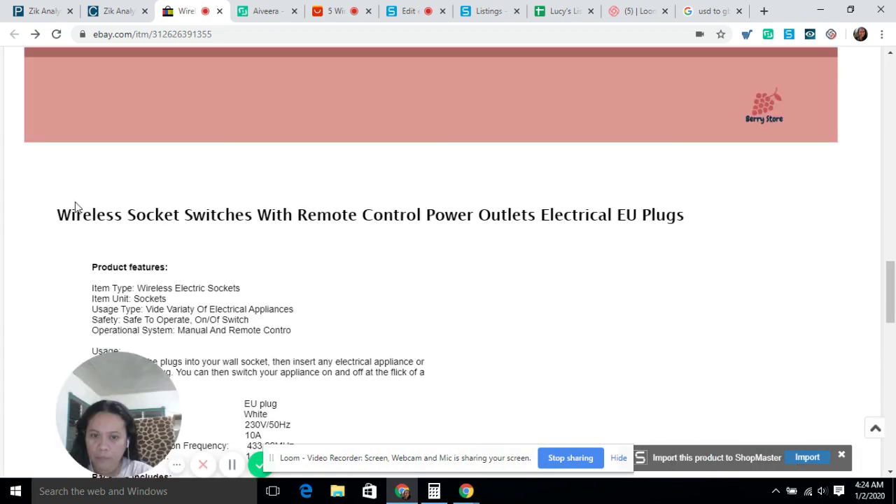
{"action": "scroll", "coordinate": [476, 198], "scroll_direction": "down", "scroll_amount": 3}
{"action": "left_click_drag", "start_coordinate": [93, 54], "coordinate": [181, 307]}
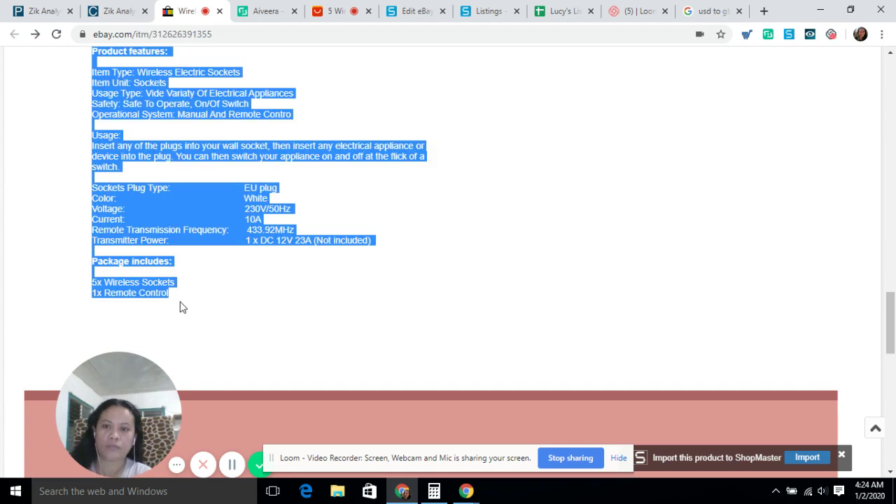
{"action": "left_click", "coordinate": [402, 13]}
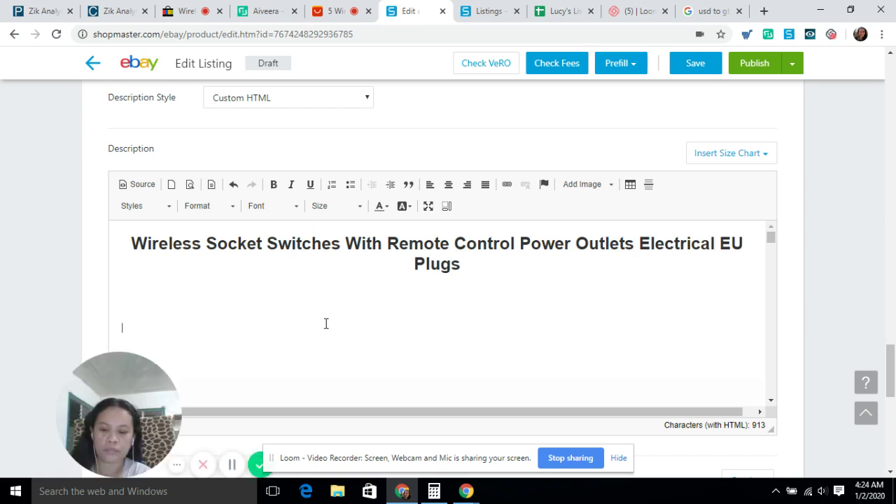
{"action": "key", "text": "ctrl+v"}
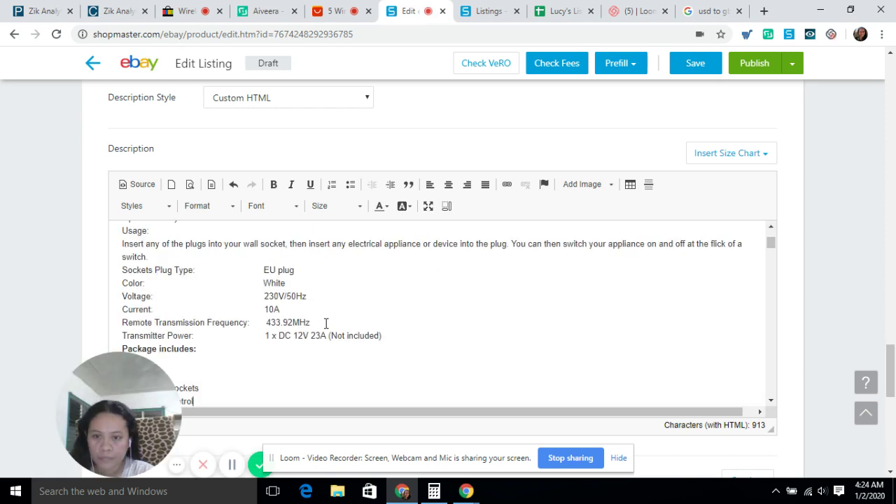
Step: Centre the pasted product features, usage, specification and package text and set its font size to 20
{"action": "scroll", "coordinate": [325, 323], "scroll_direction": "up", "scroll_amount": 3}
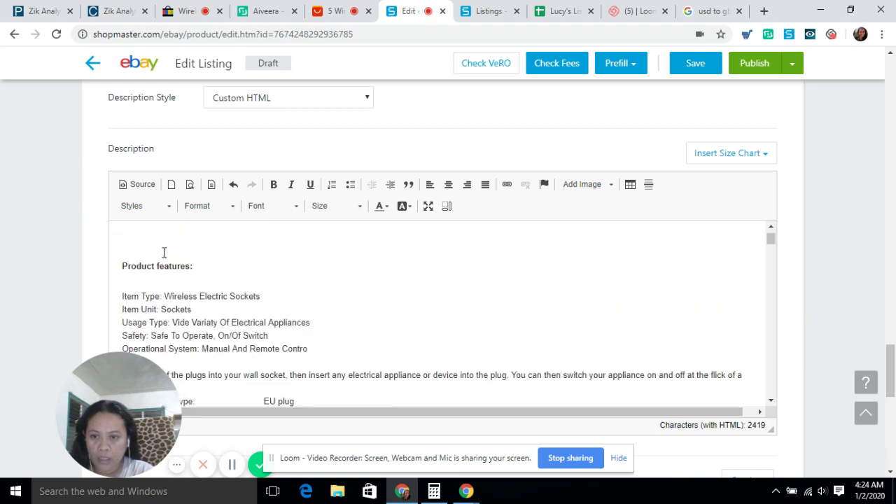
{"action": "left_click_drag", "start_coordinate": [123, 266], "coordinate": [356, 316]}
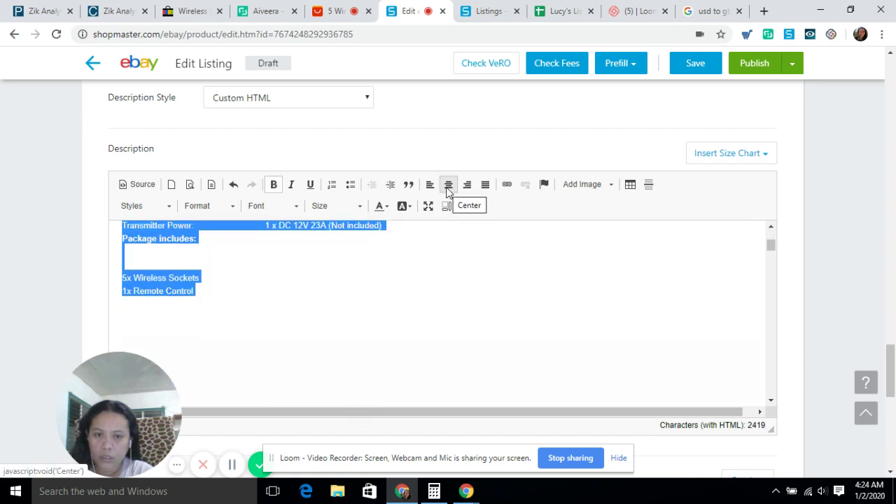
{"action": "left_click", "coordinate": [449, 185]}
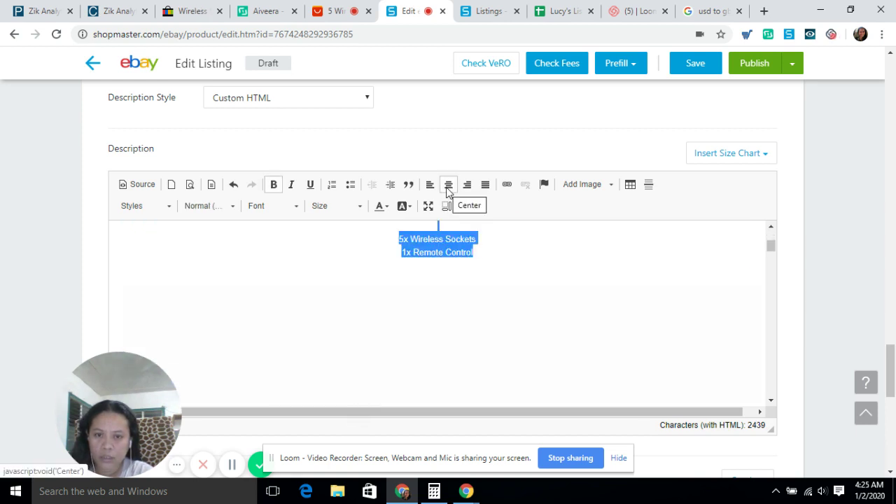
{"action": "left_click", "coordinate": [359, 207]}
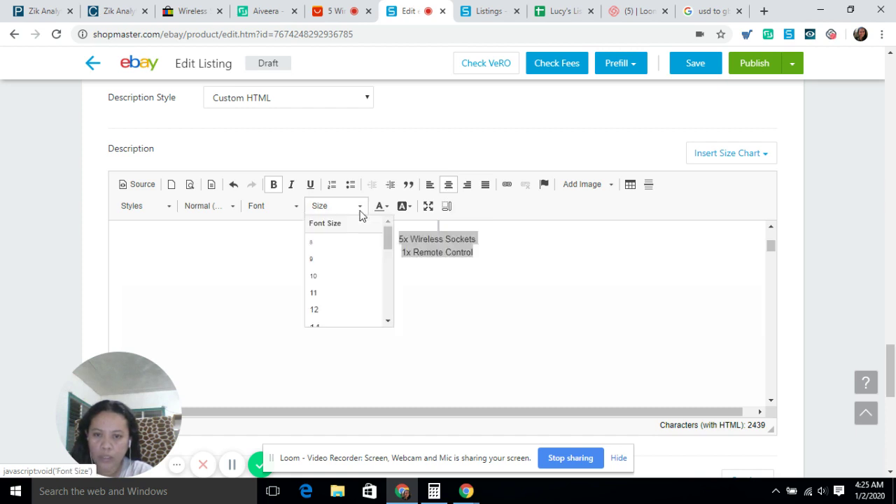
{"action": "scroll", "coordinate": [339, 267], "scroll_direction": "down", "scroll_amount": 5}
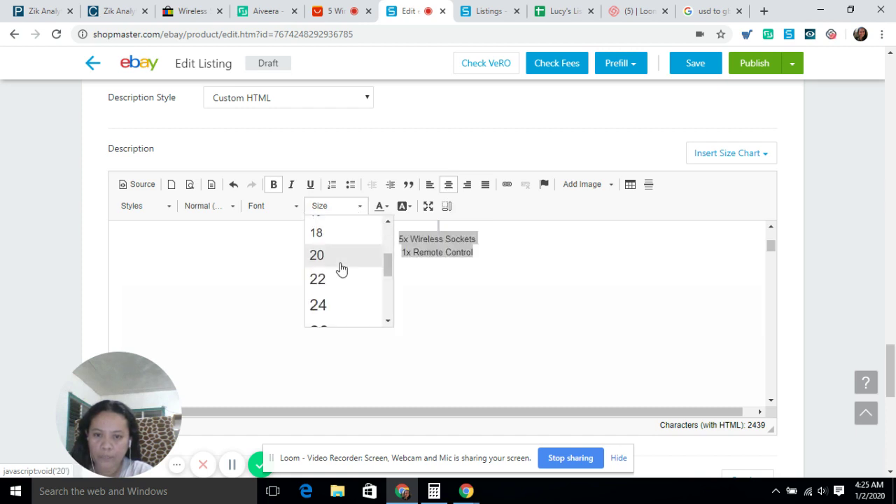
{"action": "scroll", "coordinate": [341, 269], "scroll_direction": "up", "scroll_amount": 2}
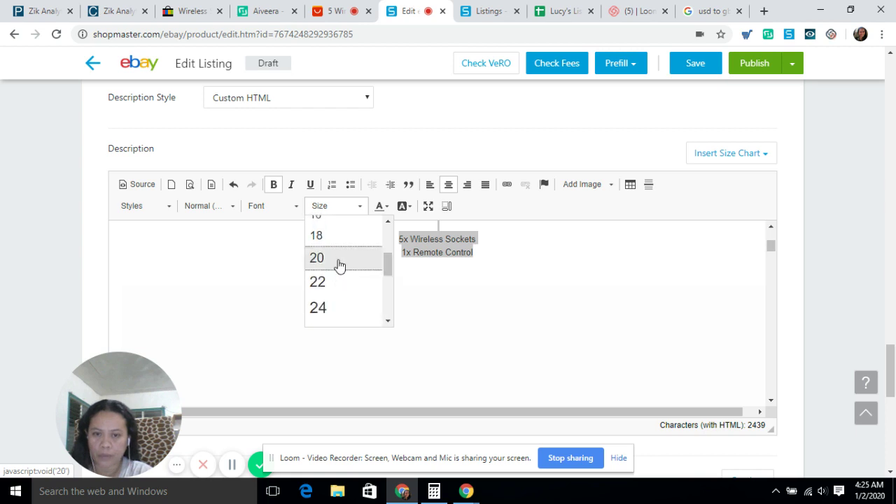
{"action": "left_click", "coordinate": [336, 264]}
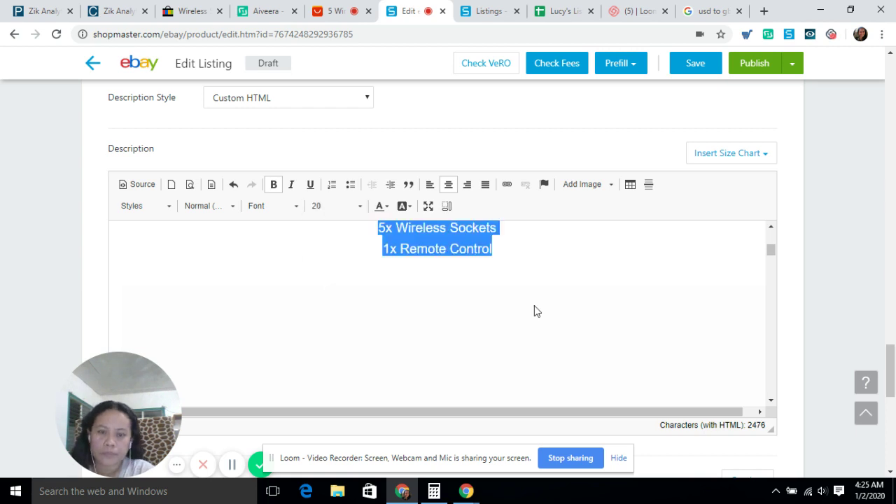
Step: Set the "Product features:" heading in the description to font size 24
{"action": "scroll", "coordinate": [533, 310], "scroll_direction": "up", "scroll_amount": 4}
{"action": "scroll", "coordinate": [534, 306], "scroll_direction": "up", "scroll_amount": 5}
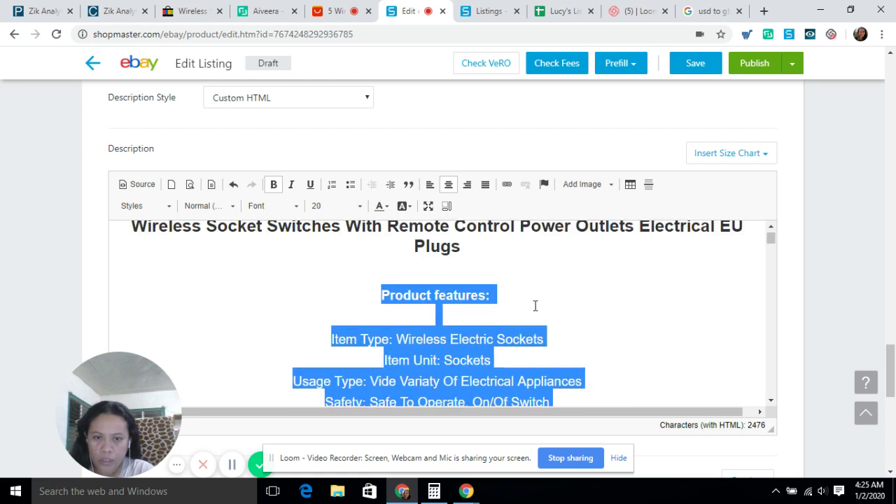
{"action": "left_click", "coordinate": [550, 291]}
{"action": "left_click_drag", "start_coordinate": [381, 313], "coordinate": [491, 315]}
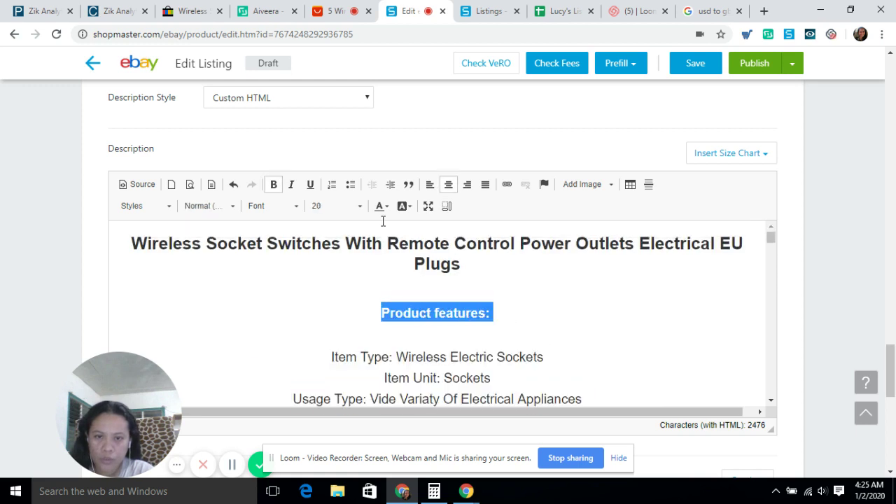
{"action": "left_click", "coordinate": [335, 206]}
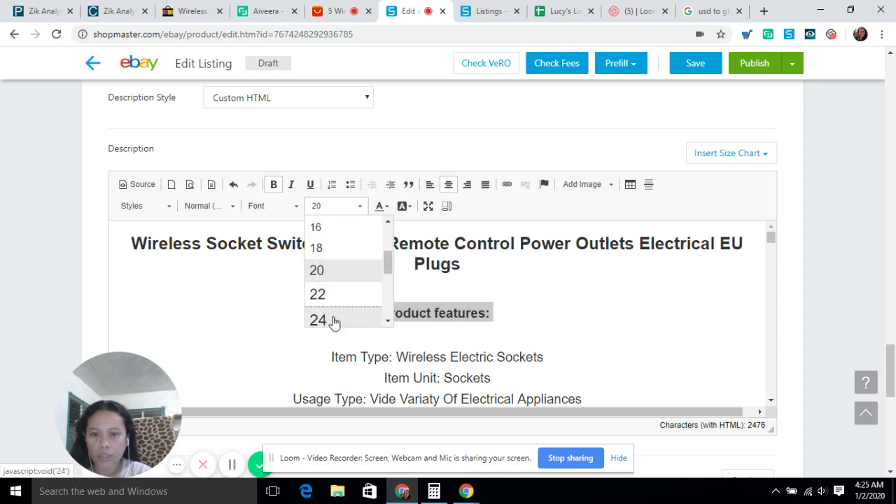
{"action": "left_click", "coordinate": [333, 320]}
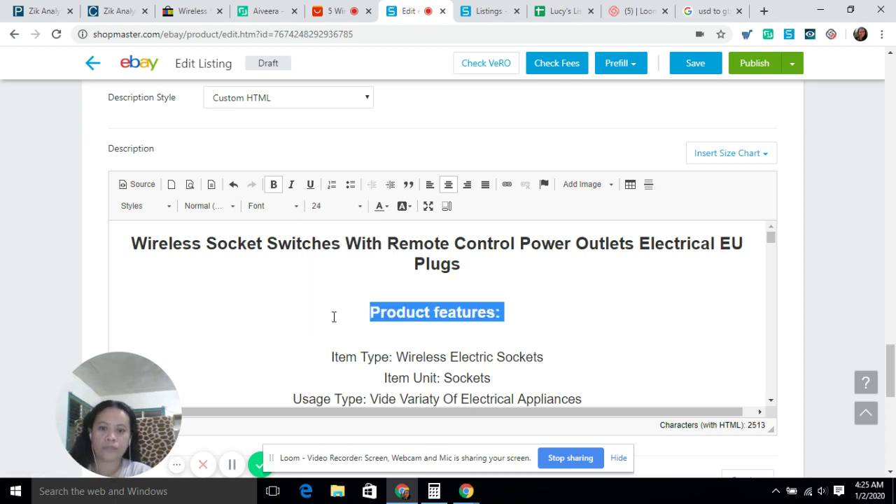
{"action": "left_click", "coordinate": [653, 293]}
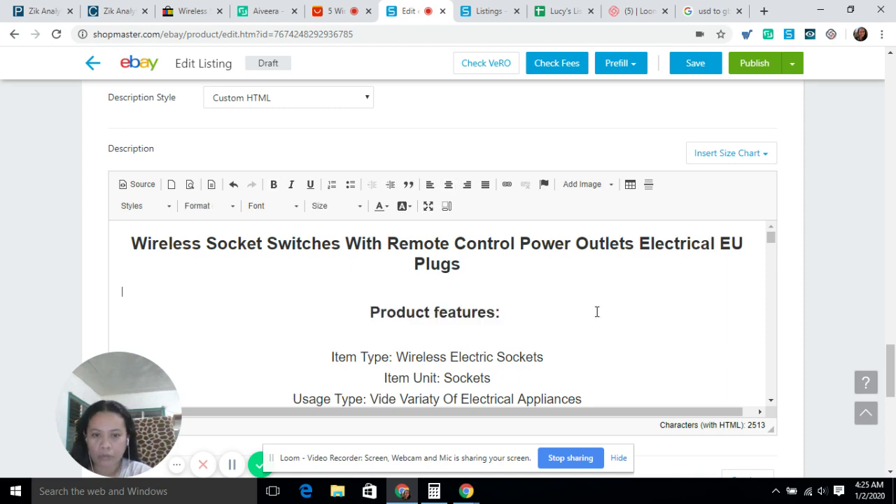
Step: Review the rest of the description, from the specification text through the product pictures to its end
{"action": "scroll", "coordinate": [596, 311], "scroll_direction": "down", "scroll_amount": 4}
{"action": "scroll", "coordinate": [596, 311], "scroll_direction": "down", "scroll_amount": 5}
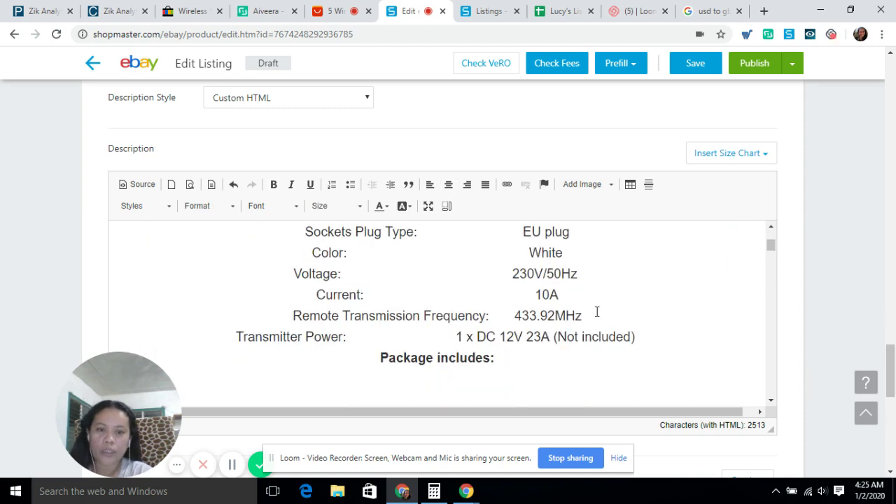
{"action": "scroll", "coordinate": [597, 311], "scroll_direction": "down", "scroll_amount": 2}
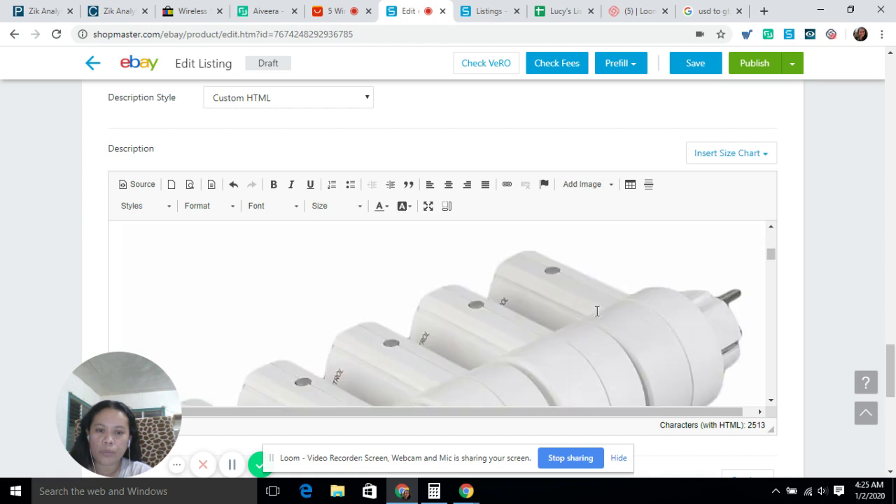
{"action": "scroll", "coordinate": [596, 311], "scroll_direction": "down", "scroll_amount": 2}
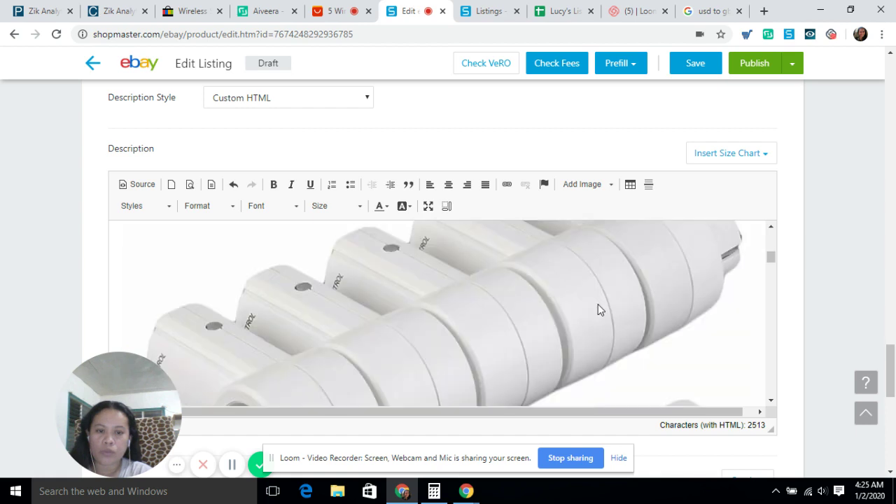
{"action": "scroll", "coordinate": [598, 310], "scroll_direction": "down", "scroll_amount": 5}
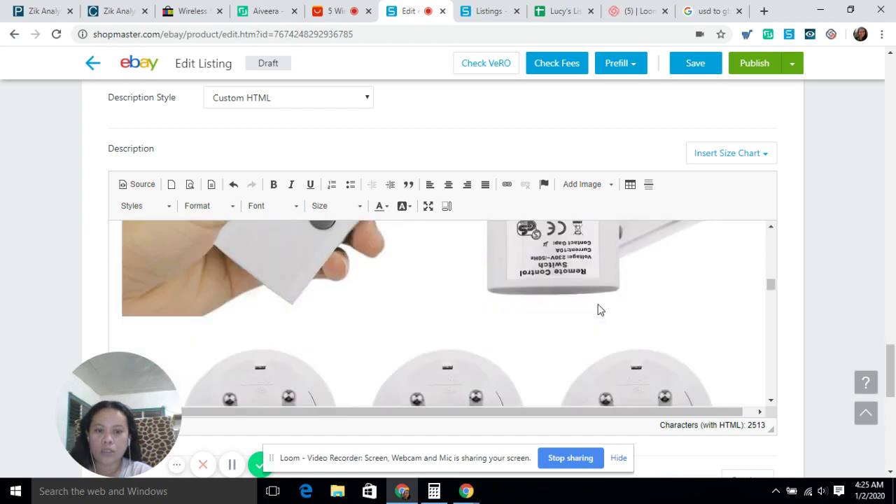
{"action": "scroll", "coordinate": [597, 310], "scroll_direction": "down", "scroll_amount": 10}
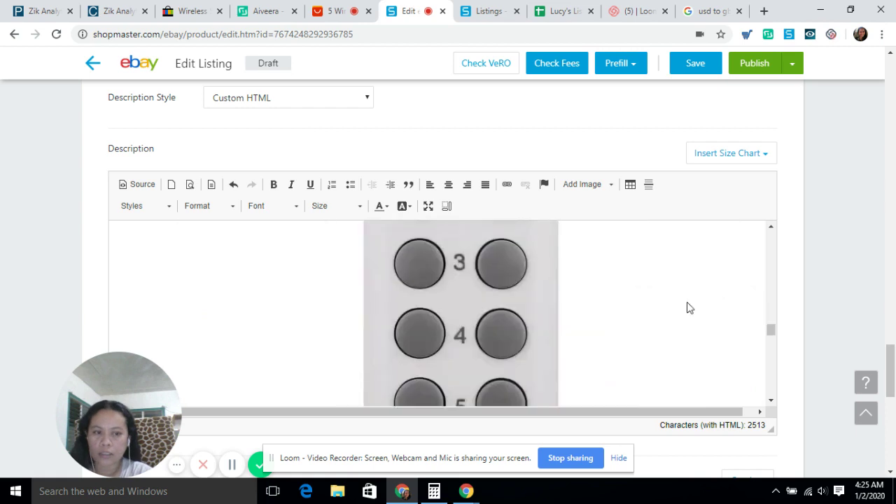
{"action": "left_click_drag", "start_coordinate": [771, 338], "coordinate": [772, 355]}
{"action": "left_click_drag", "start_coordinate": [773, 391], "coordinate": [773, 393]}
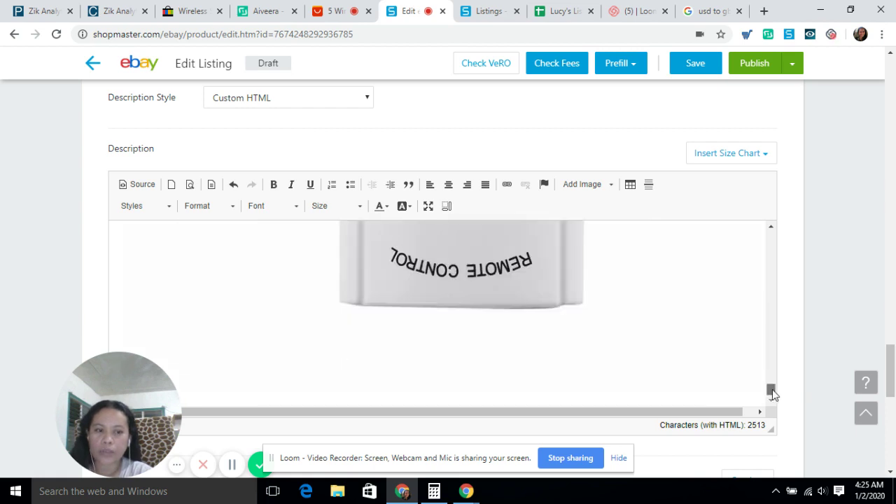
{"action": "scroll", "coordinate": [545, 349], "scroll_direction": "up", "scroll_amount": 2}
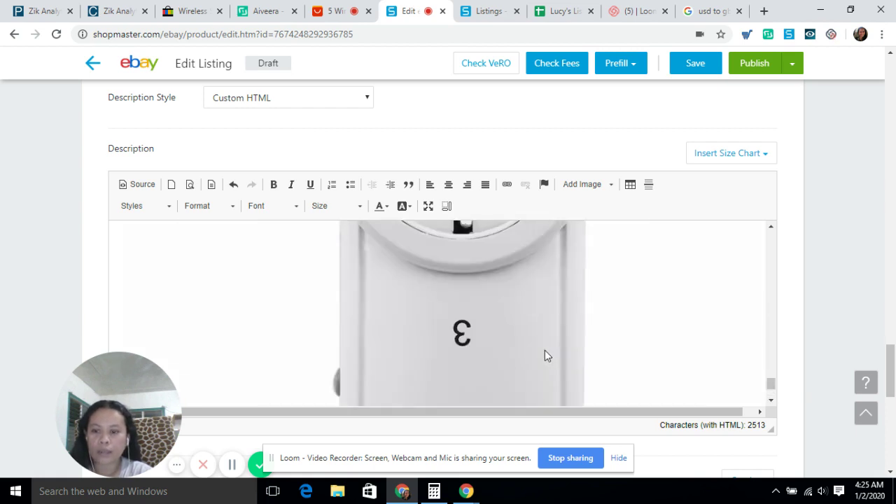
{"action": "scroll", "coordinate": [545, 350], "scroll_direction": "up", "scroll_amount": 1}
{"action": "scroll", "coordinate": [565, 344], "scroll_direction": "down", "scroll_amount": 3}
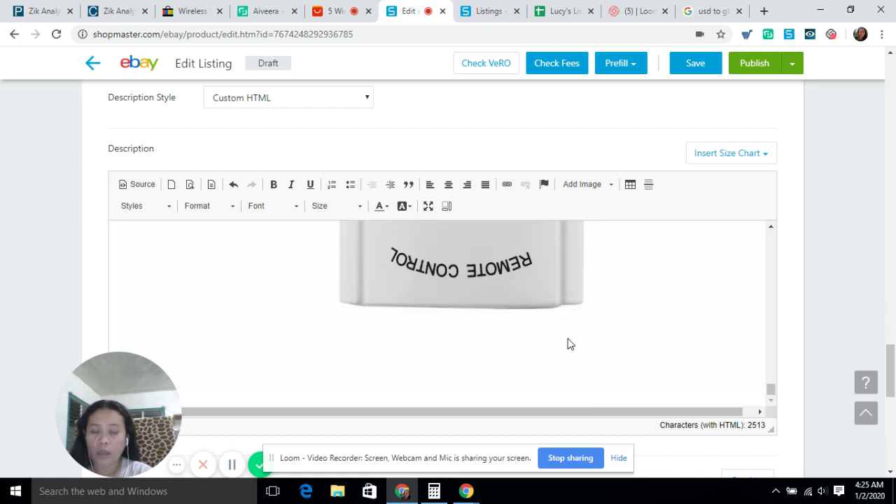
{"action": "scroll", "coordinate": [568, 344], "scroll_direction": "down", "scroll_amount": 3}
{"action": "scroll", "coordinate": [462, 161], "scroll_direction": "up", "scroll_amount": 1}
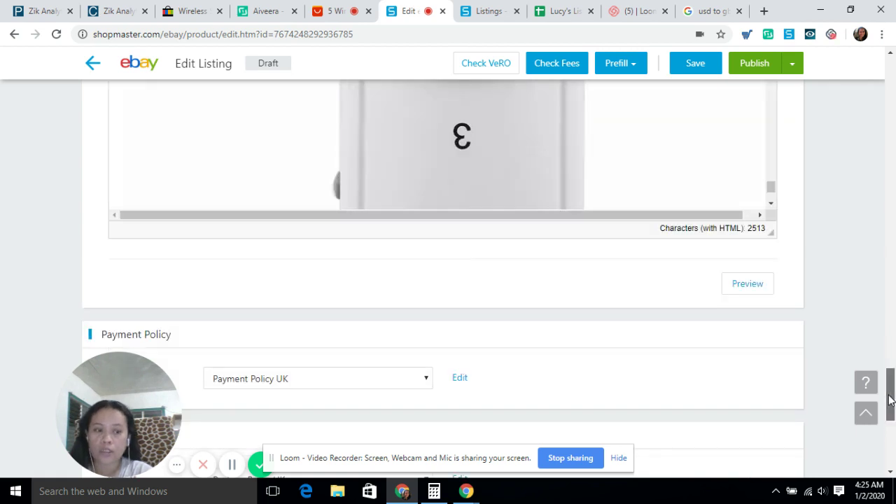
Step: Review the draft's product title, price, quantity, added images and item specifics down to the description
{"action": "left_click_drag", "start_coordinate": [890, 399], "coordinate": [893, 204]}
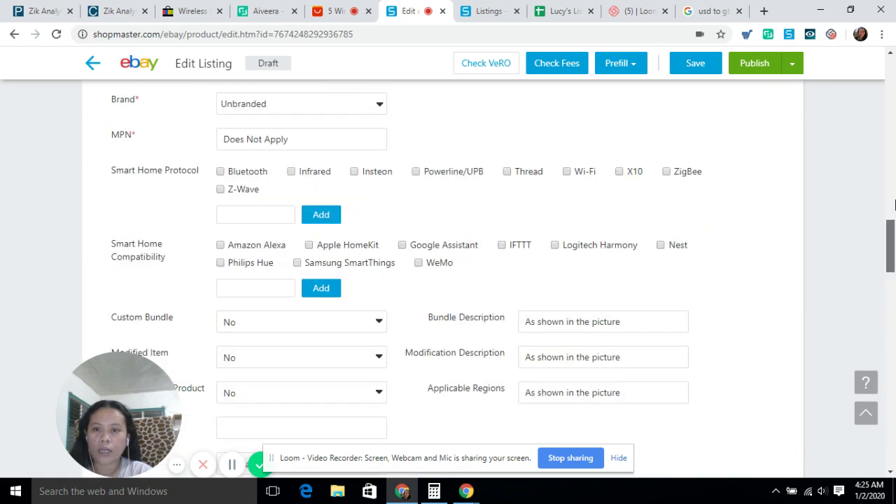
{"action": "scroll", "coordinate": [260, 189], "scroll_direction": "up", "scroll_amount": 5}
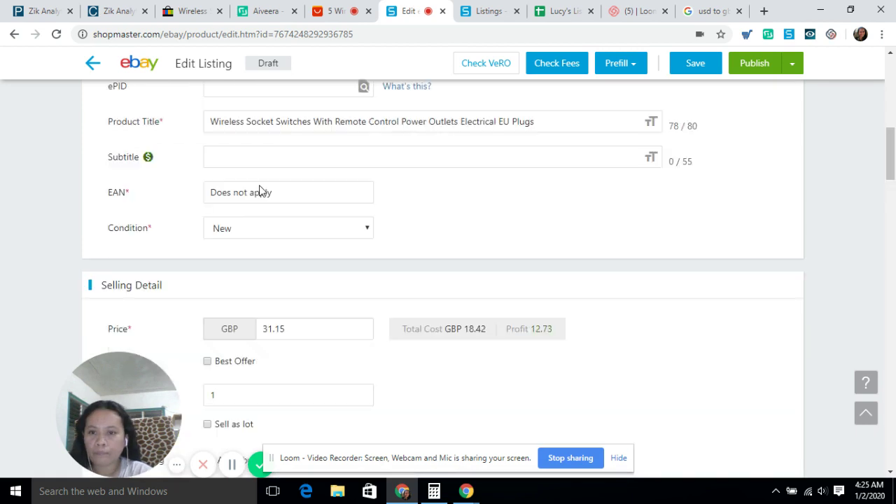
{"action": "scroll", "coordinate": [364, 224], "scroll_direction": "up", "scroll_amount": 1}
{"action": "scroll", "coordinate": [275, 266], "scroll_direction": "down", "scroll_amount": 2}
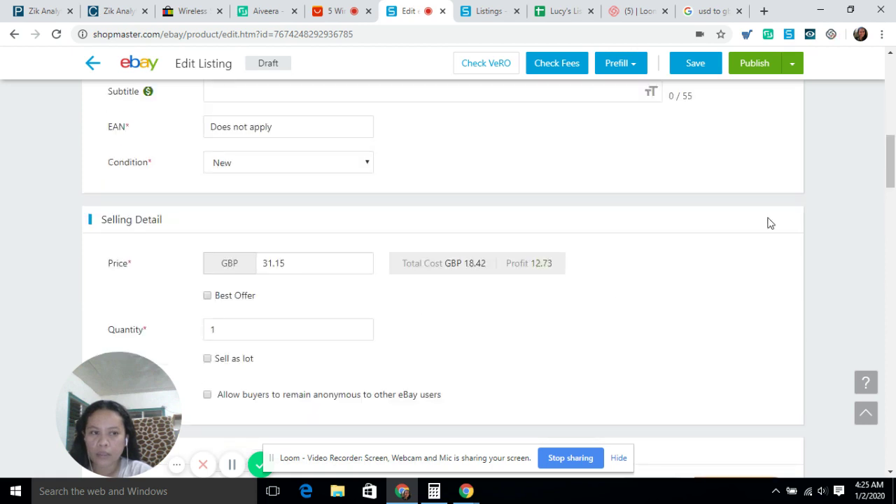
{"action": "scroll", "coordinate": [885, 153], "scroll_direction": "down", "scroll_amount": 4}
{"action": "scroll", "coordinate": [492, 300], "scroll_direction": "down", "scroll_amount": 2}
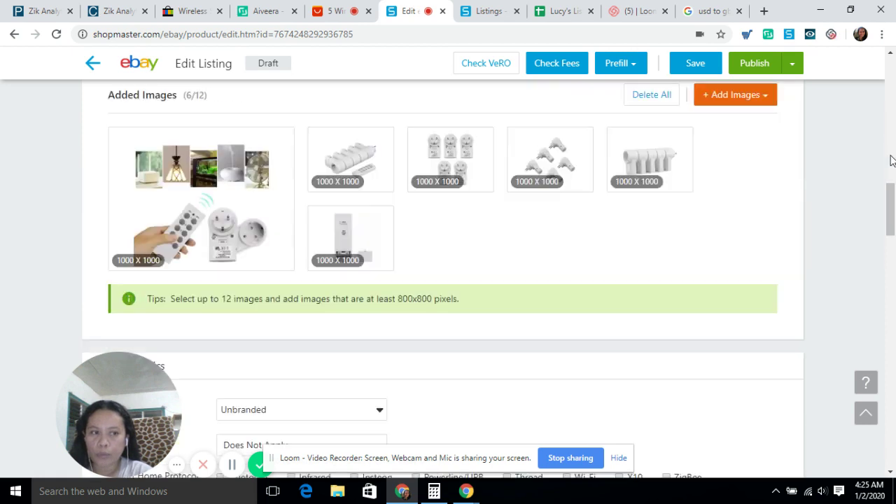
{"action": "scroll", "coordinate": [493, 299], "scroll_direction": "down", "scroll_amount": 4}
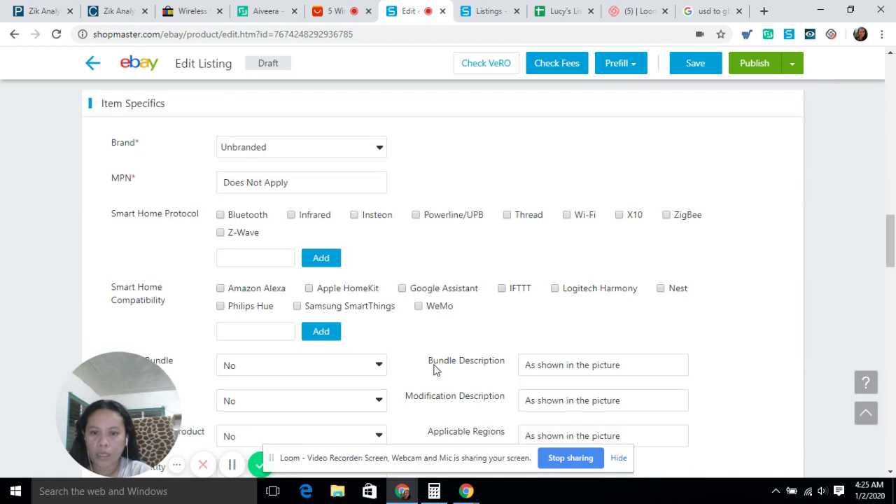
{"action": "scroll", "coordinate": [434, 370], "scroll_direction": "down", "scroll_amount": 5}
{"action": "scroll", "coordinate": [529, 369], "scroll_direction": "down", "scroll_amount": 5}
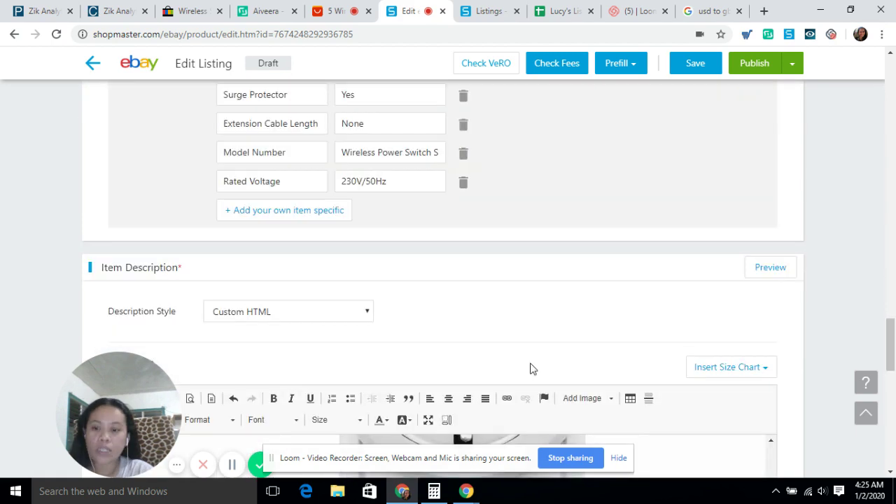
{"action": "scroll", "coordinate": [530, 369], "scroll_direction": "down", "scroll_amount": 4}
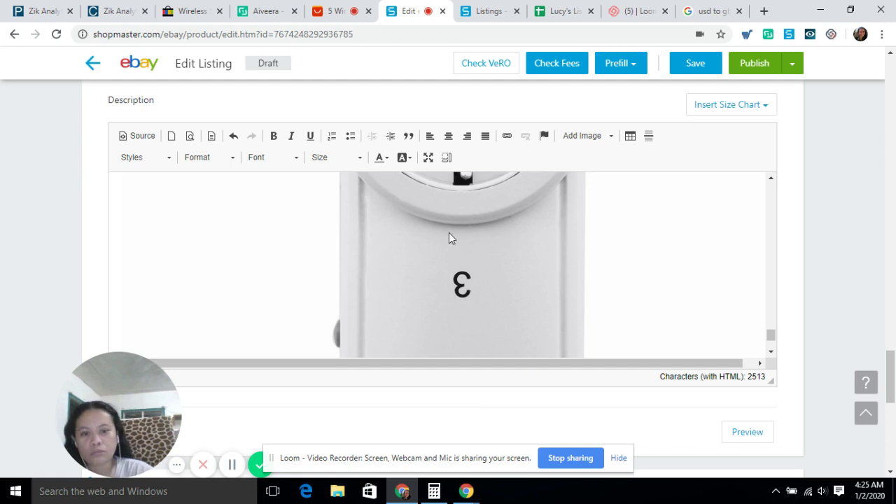
Step: Check the end of the description and save the edited smart plug draft listing
{"action": "scroll", "coordinate": [448, 238], "scroll_direction": "down", "scroll_amount": 3}
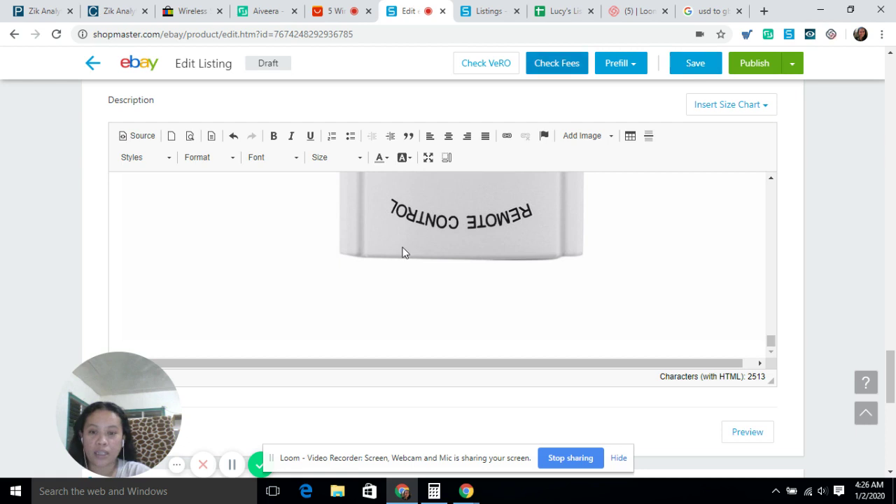
{"action": "left_click", "coordinate": [697, 63]}
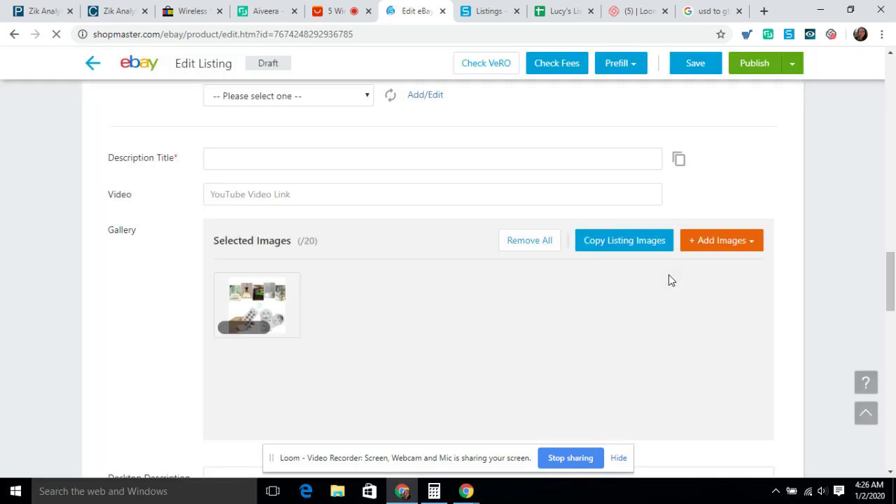
Step: In the eBay draft listings, try to delete the older "5 Wireless Smart Plug Power Switch wifi Sockets+1 Remote Controller EU Plug" draft
{"action": "left_click", "coordinate": [481, 16]}
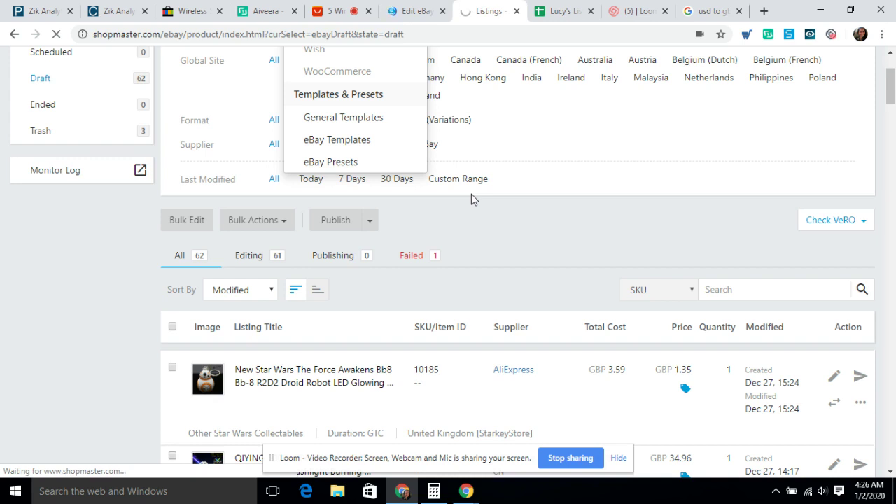
{"action": "scroll", "coordinate": [280, 210], "scroll_direction": "up", "scroll_amount": 2}
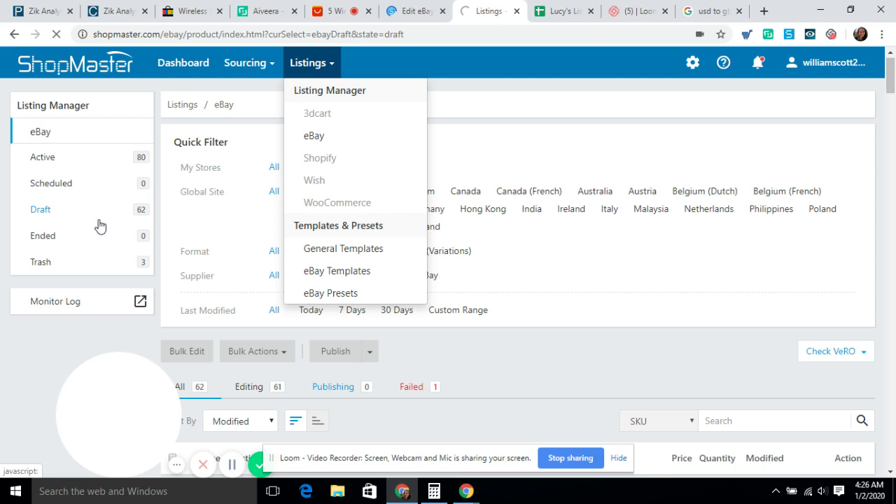
{"action": "scroll", "coordinate": [99, 224], "scroll_direction": "down", "scroll_amount": 1}
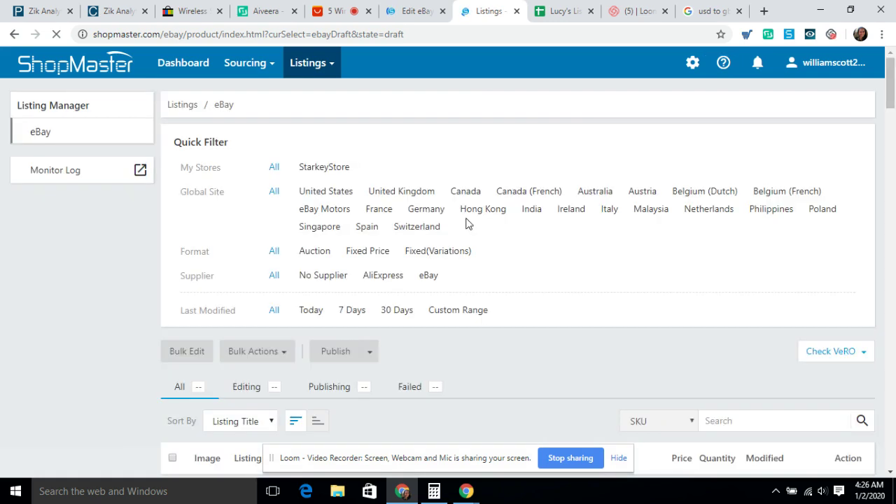
{"action": "scroll", "coordinate": [467, 223], "scroll_direction": "down", "scroll_amount": 1}
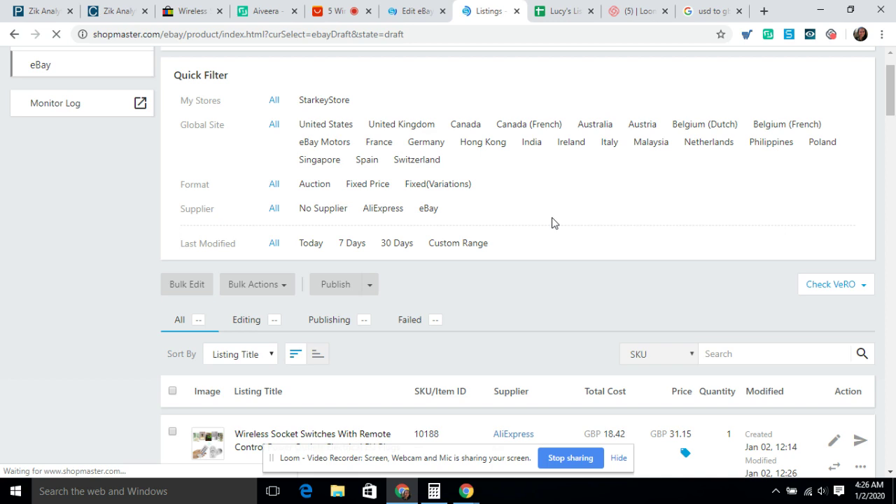
{"action": "scroll", "coordinate": [552, 223], "scroll_direction": "down", "scroll_amount": 3}
{"action": "scroll", "coordinate": [552, 222], "scroll_direction": "down", "scroll_amount": 2}
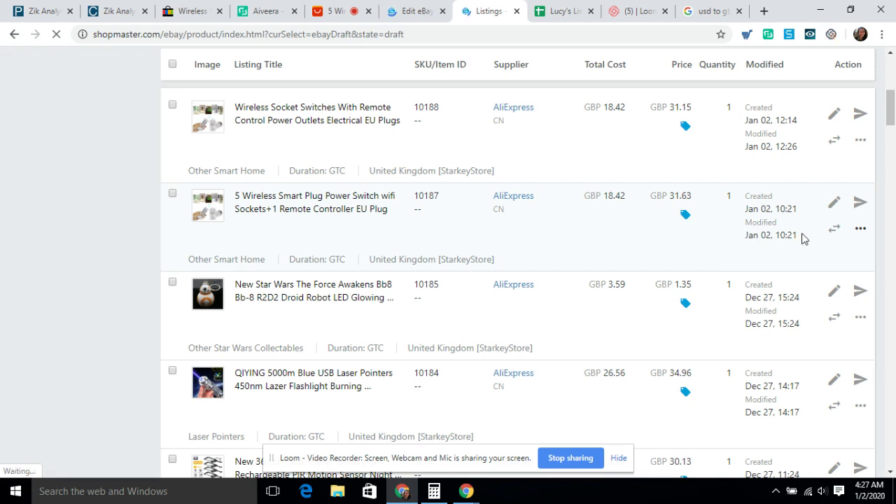
{"action": "left_click", "coordinate": [859, 229]}
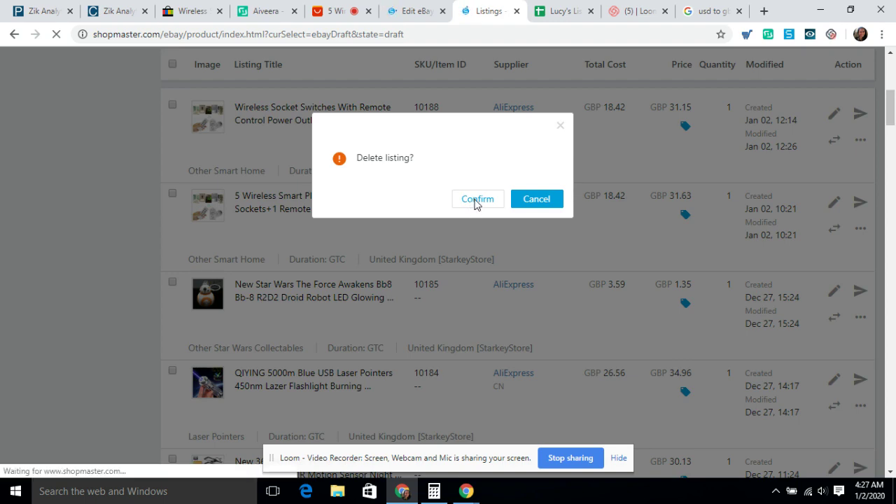
{"action": "left_click", "coordinate": [475, 201]}
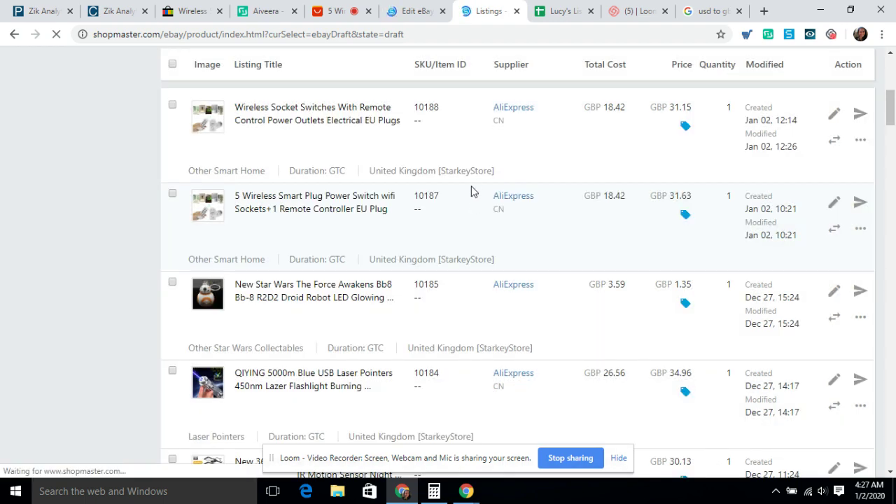
Step: Look through the eBay draft listings and check the saved wireless socket draft's title, cost and price
{"action": "scroll", "coordinate": [471, 191], "scroll_direction": "down", "scroll_amount": 4}
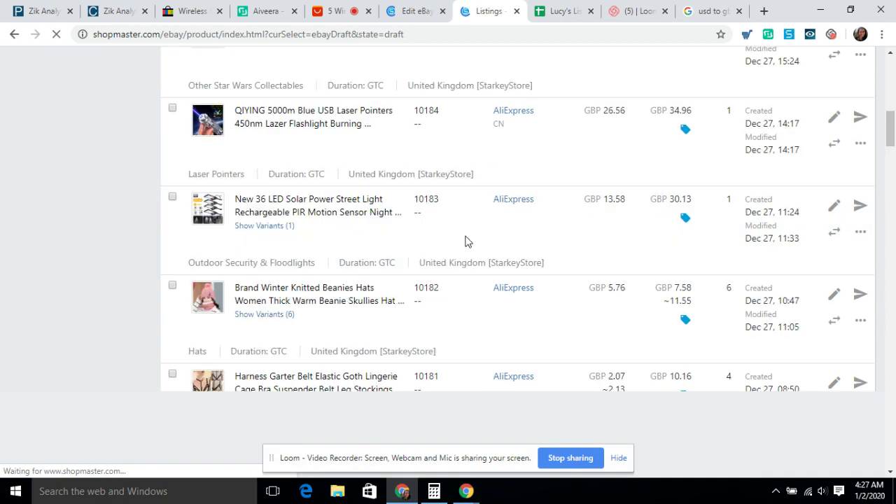
{"action": "scroll", "coordinate": [468, 241], "scroll_direction": "down", "scroll_amount": 1}
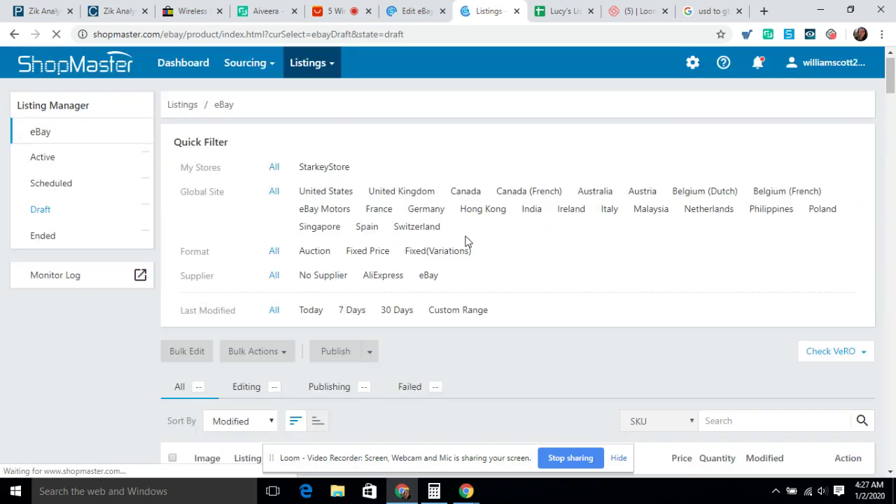
{"action": "scroll", "coordinate": [467, 241], "scroll_direction": "down", "scroll_amount": 6}
{"action": "scroll", "coordinate": [455, 316], "scroll_direction": "up", "scroll_amount": 4}
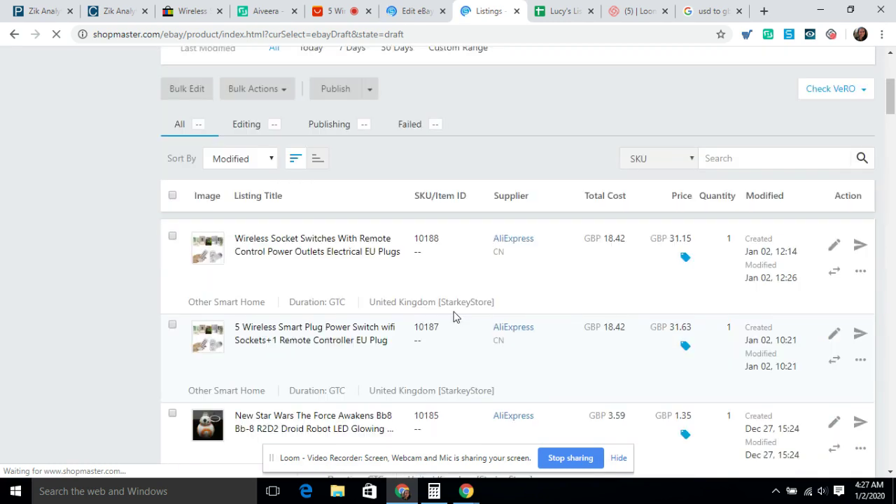
{"action": "scroll", "coordinate": [585, 322], "scroll_direction": "up", "scroll_amount": 2}
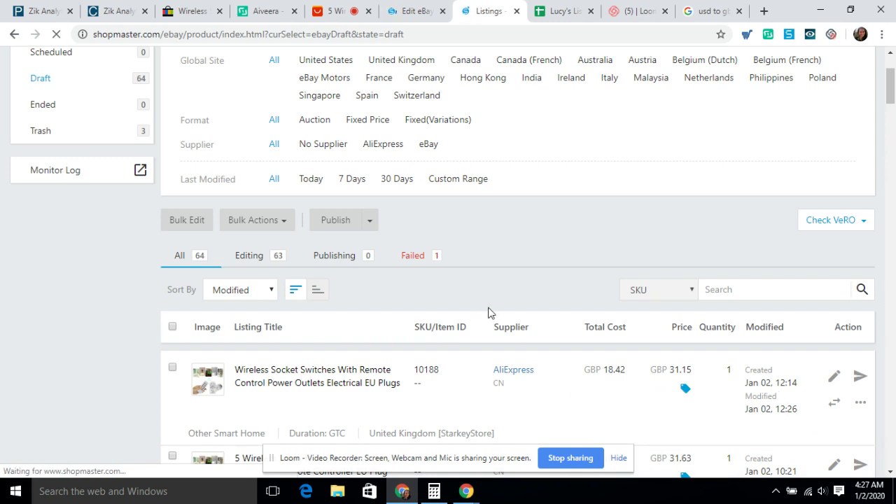
{"action": "scroll", "coordinate": [489, 313], "scroll_direction": "down", "scroll_amount": 1}
{"action": "scroll", "coordinate": [488, 313], "scroll_direction": "down", "scroll_amount": 3}
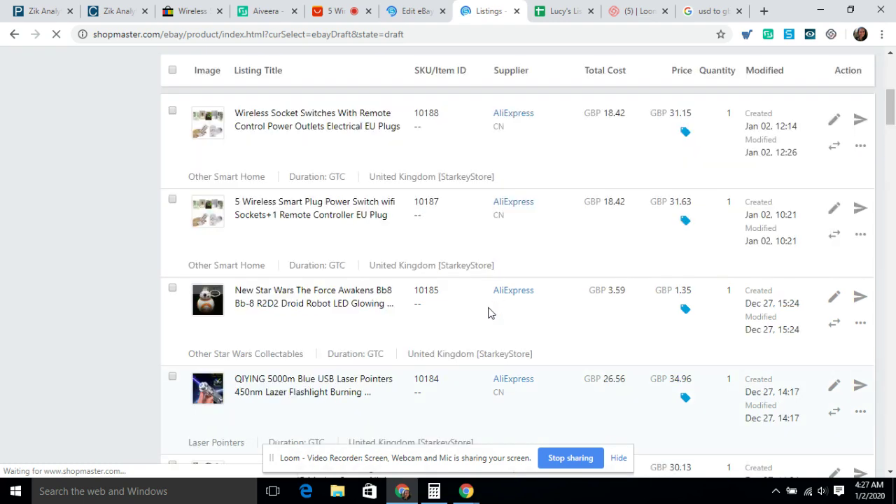
{"action": "scroll", "coordinate": [489, 313], "scroll_direction": "down", "scroll_amount": 3}
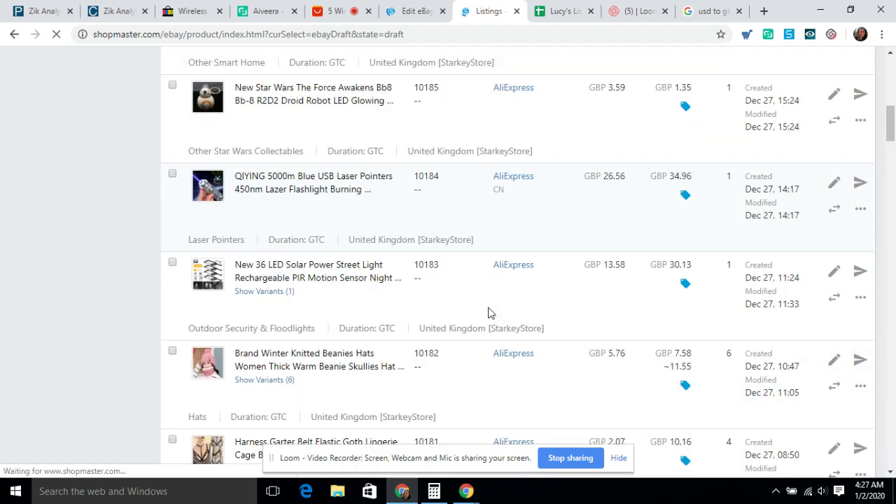
{"action": "scroll", "coordinate": [488, 313], "scroll_direction": "down", "scroll_amount": 7}
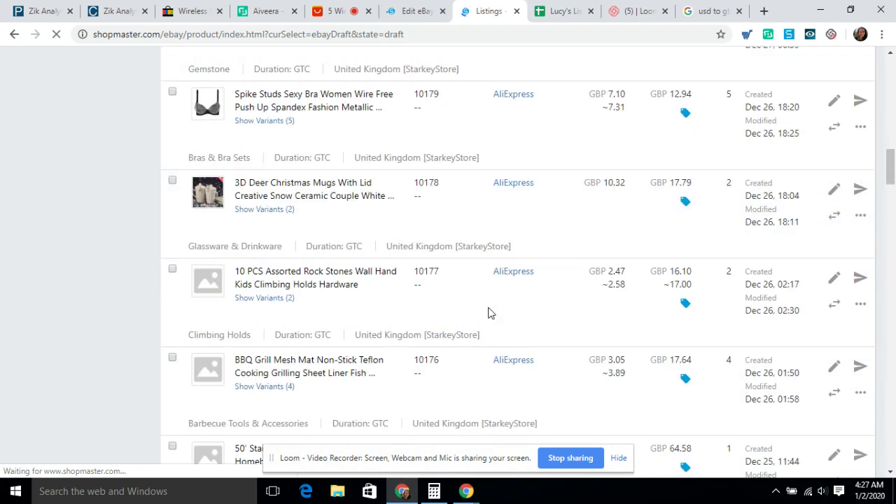
{"action": "scroll", "coordinate": [489, 313], "scroll_direction": "up", "scroll_amount": 14}
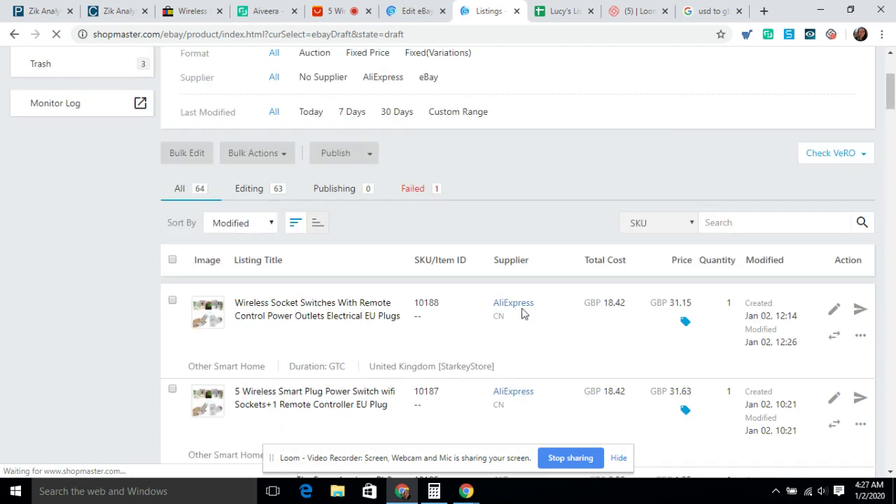
{"action": "scroll", "coordinate": [521, 313], "scroll_direction": "up", "scroll_amount": 1}
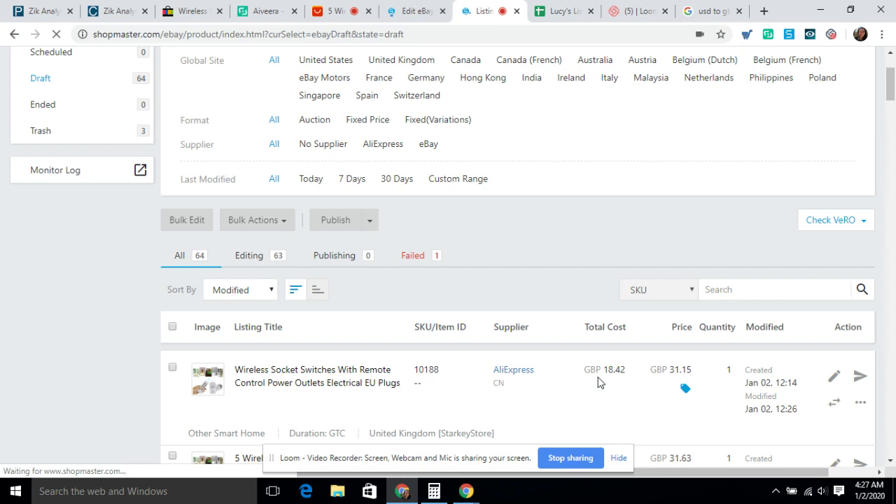
{"action": "scroll", "coordinate": [442, 236], "scroll_direction": "down", "scroll_amount": 3}
{"action": "scroll", "coordinate": [425, 140], "scroll_direction": "up", "scroll_amount": 5}
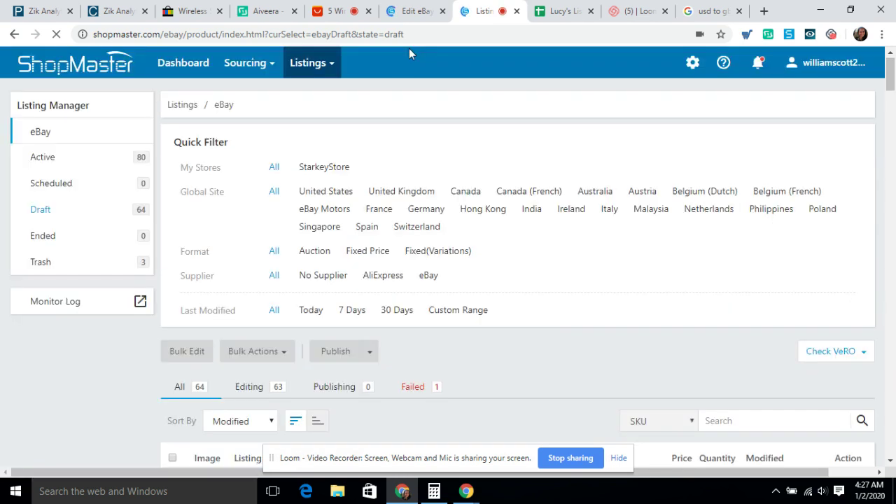
Step: Close the finished smart plug's draft editor and AliExpress product page, and go back from its Aiveera image search results
{"action": "left_click", "coordinate": [420, 12]}
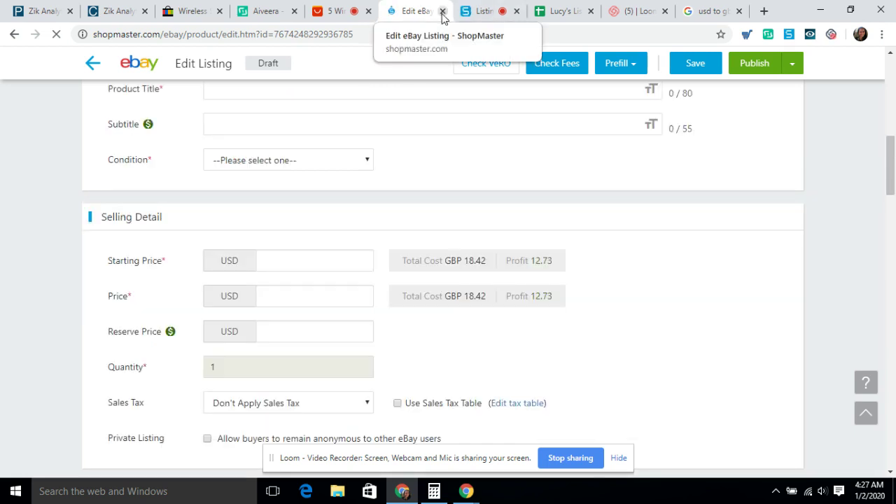
{"action": "left_click", "coordinate": [442, 11]}
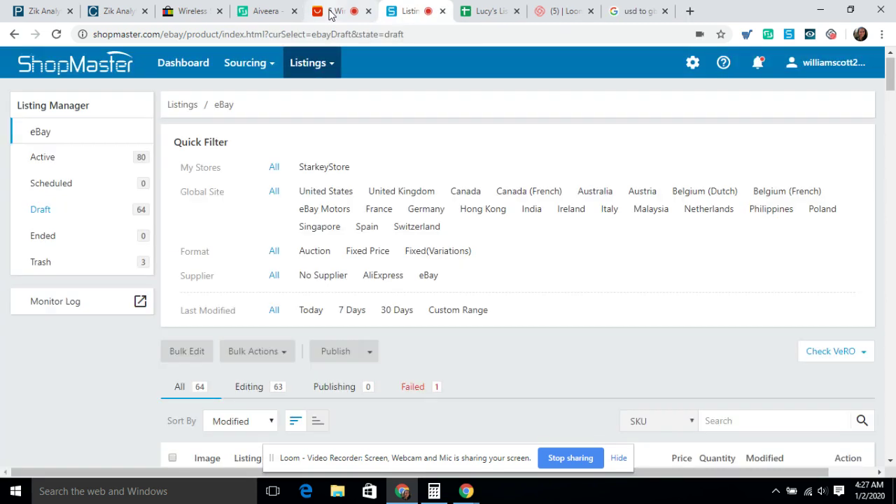
{"action": "left_click", "coordinate": [333, 13]}
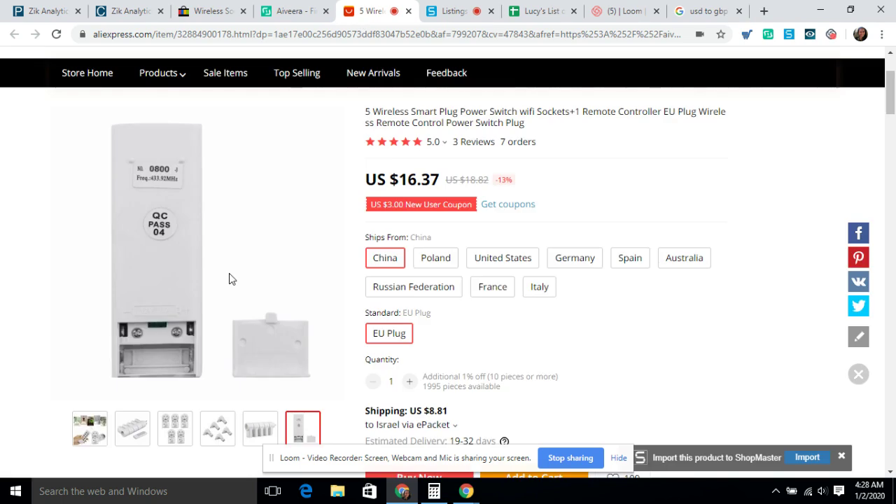
{"action": "left_click", "coordinate": [408, 13]}
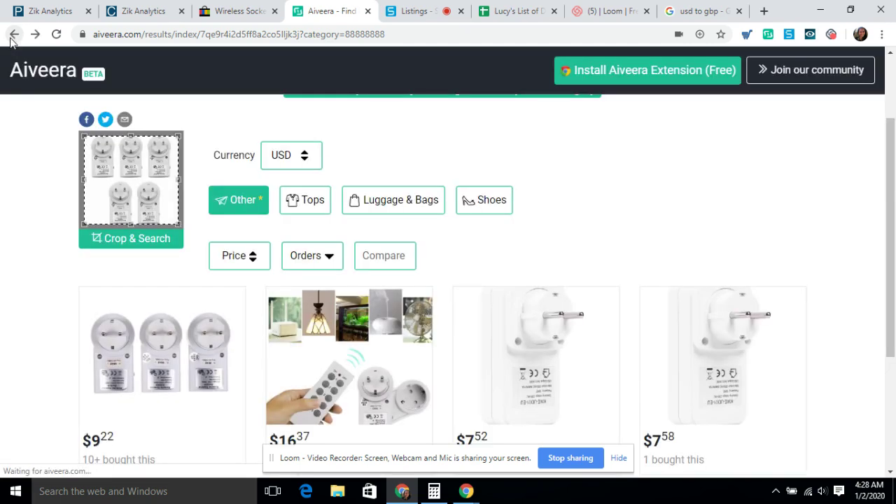
{"action": "left_click", "coordinate": [13, 35]}
Step: In Zik Analytics, open the Foot Warmer Electric Heated product from the competitor's product list on eBay
{"action": "left_click", "coordinate": [140, 14]}
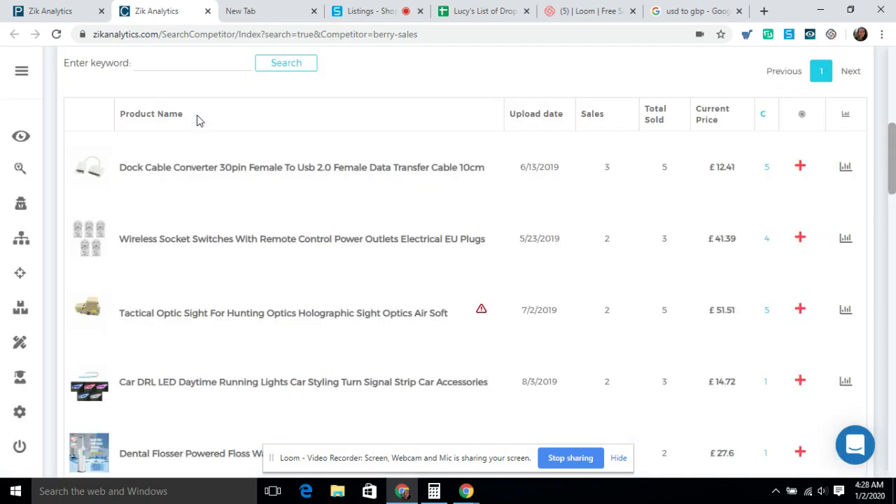
{"action": "scroll", "coordinate": [219, 197], "scroll_direction": "down", "scroll_amount": 3}
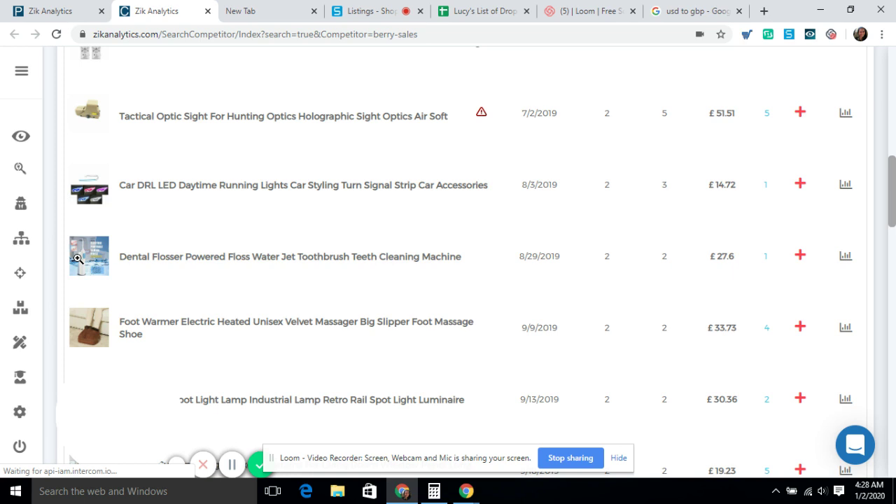
{"action": "mouse_move", "coordinate": [77, 258]}
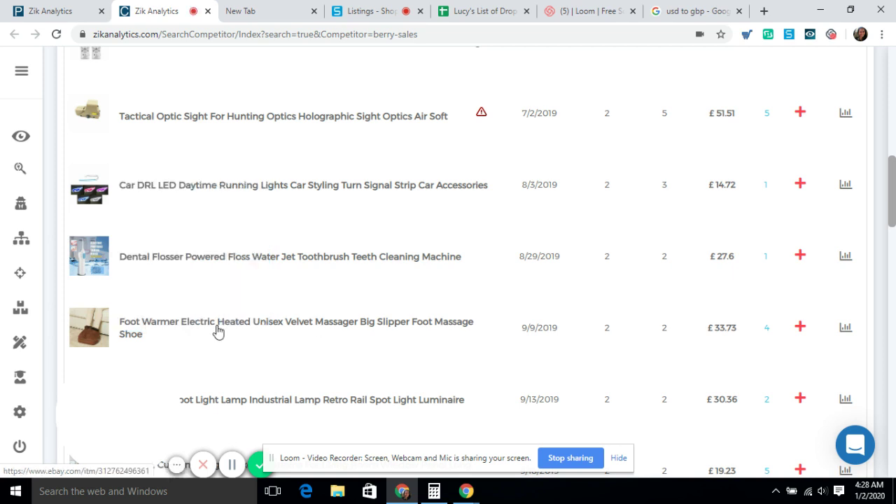
{"action": "left_click", "coordinate": [279, 239]}
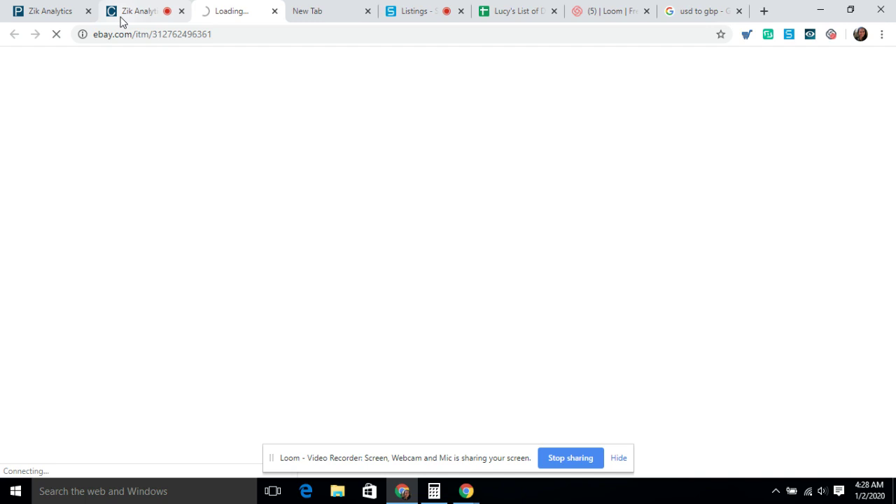
Step: Look over the competitor's product list in Zik Analytics again and return to the opened eBay product page
{"action": "left_click", "coordinate": [133, 12]}
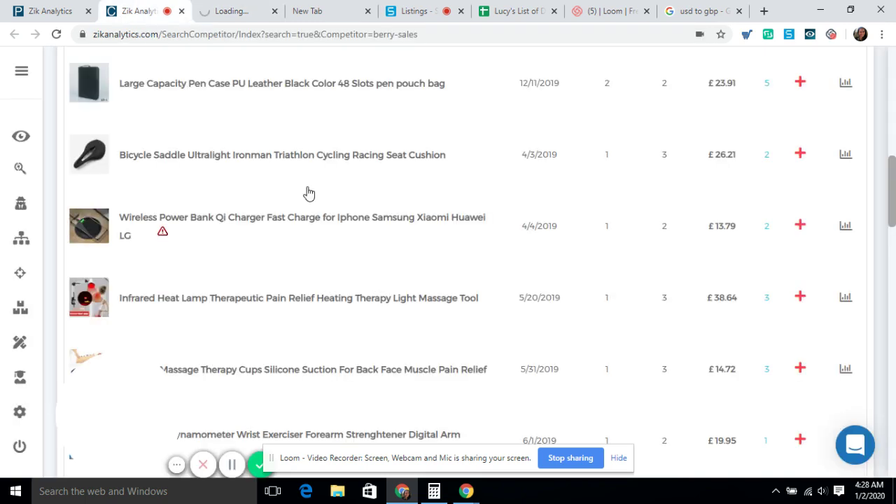
{"action": "scroll", "coordinate": [308, 193], "scroll_direction": "up", "scroll_amount": 3}
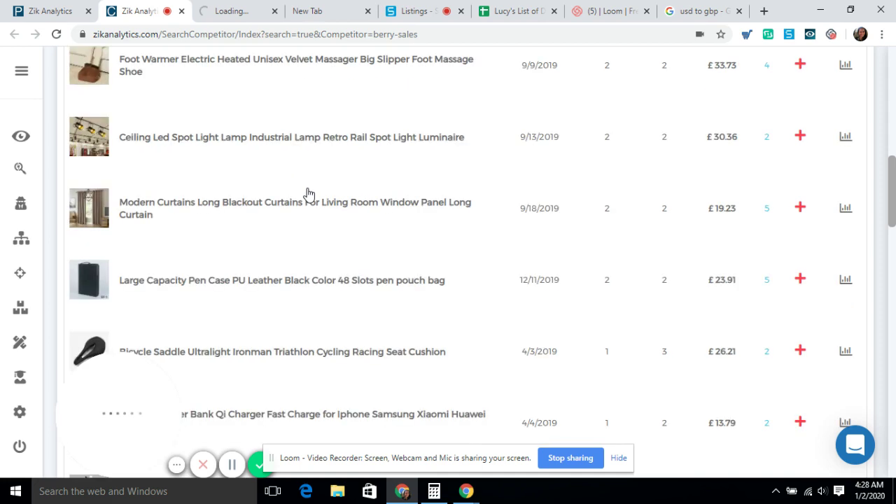
{"action": "scroll", "coordinate": [282, 220], "scroll_direction": "up", "scroll_amount": 5}
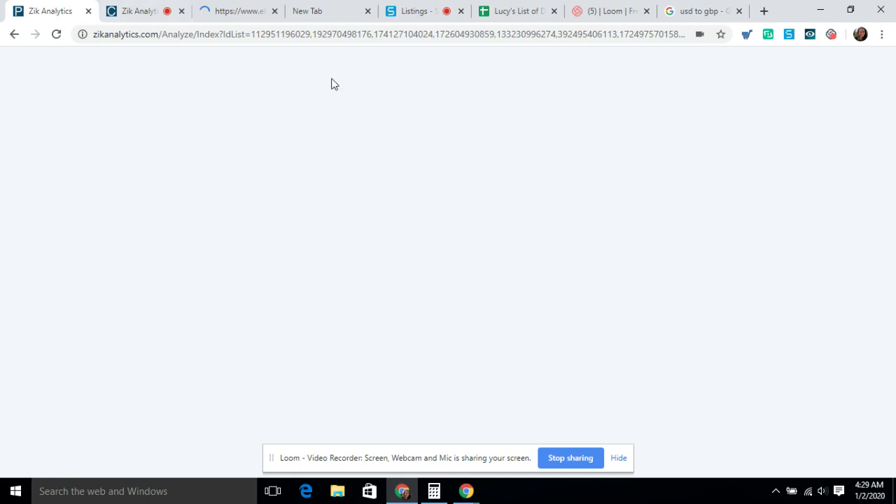
{"action": "left_click", "coordinate": [231, 12]}
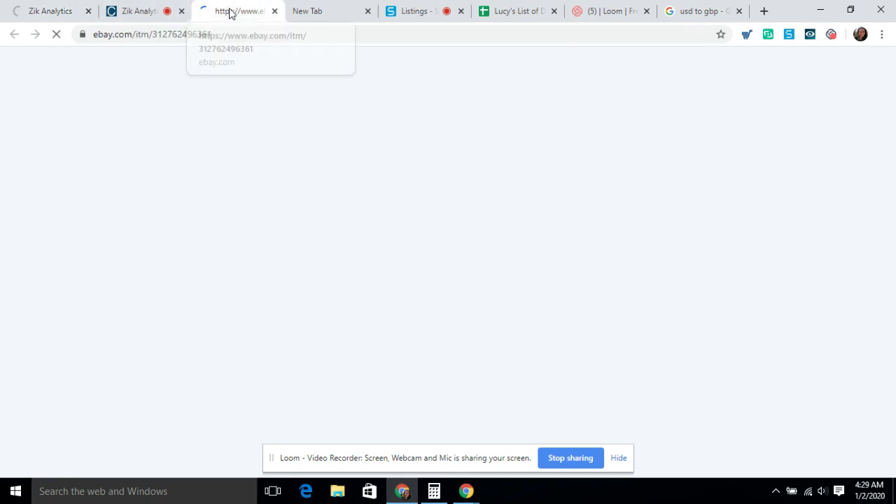